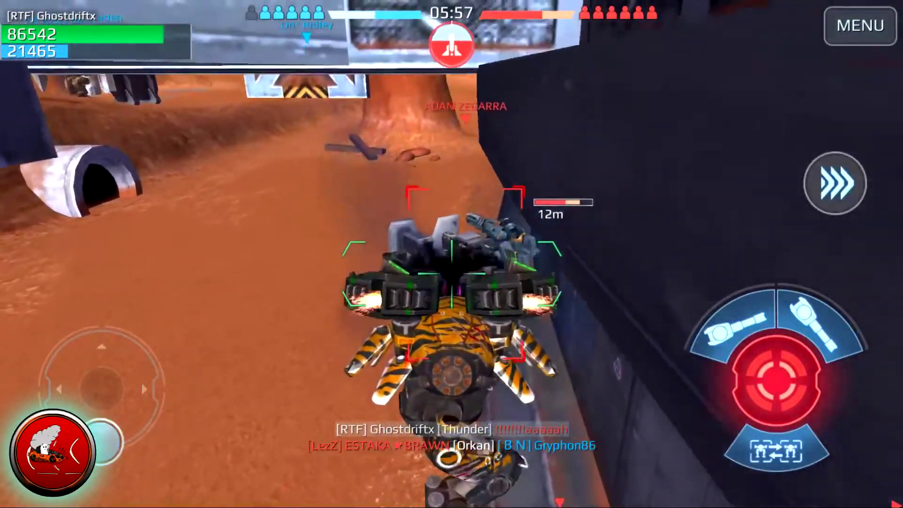
drag(104, 442, 101, 388)
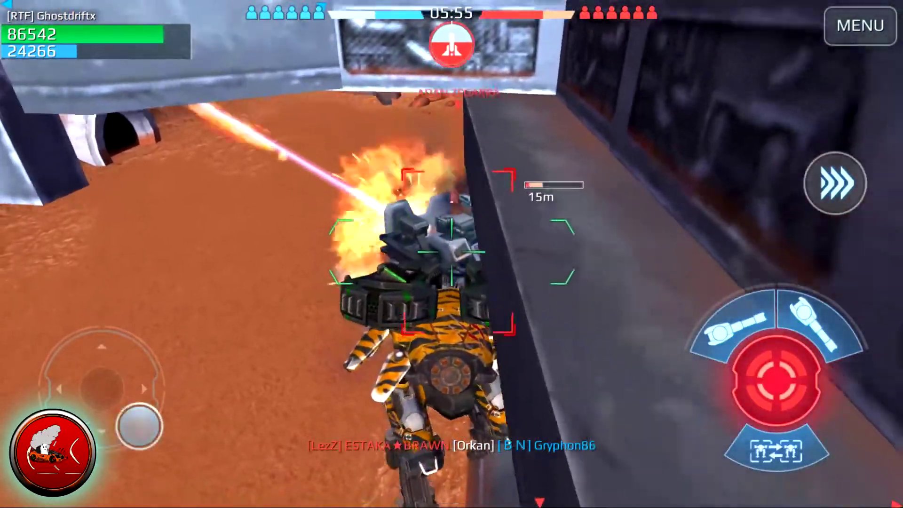
drag(139, 426, 101, 335)
mouse_move(101, 389)
mouse_down()
mouse_move(48, 389)
mouse_move(65, 348)
mouse_move(101, 377)
mouse_move(101, 388)
mouse_up()
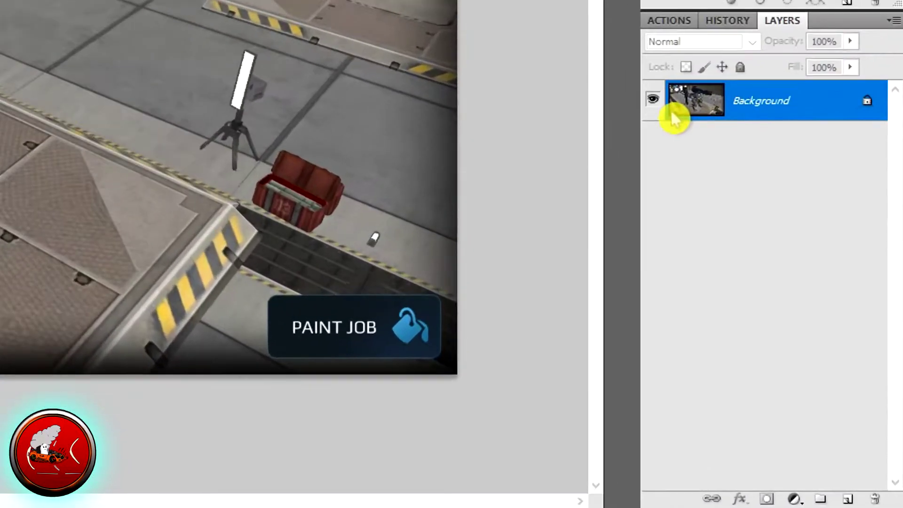
Duplicate the Background layer of the robot screenshot, keeping the name Background copy
right_click(798, 317)
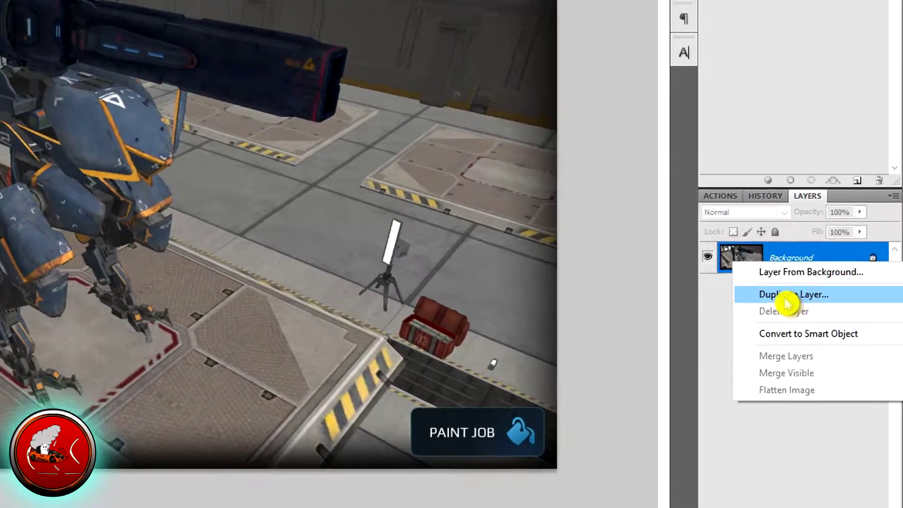
click(748, 148)
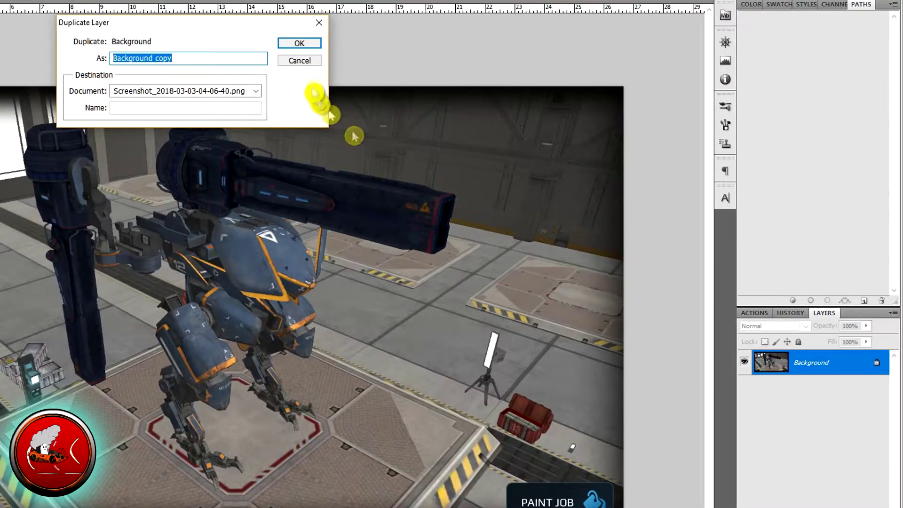
click(304, 45)
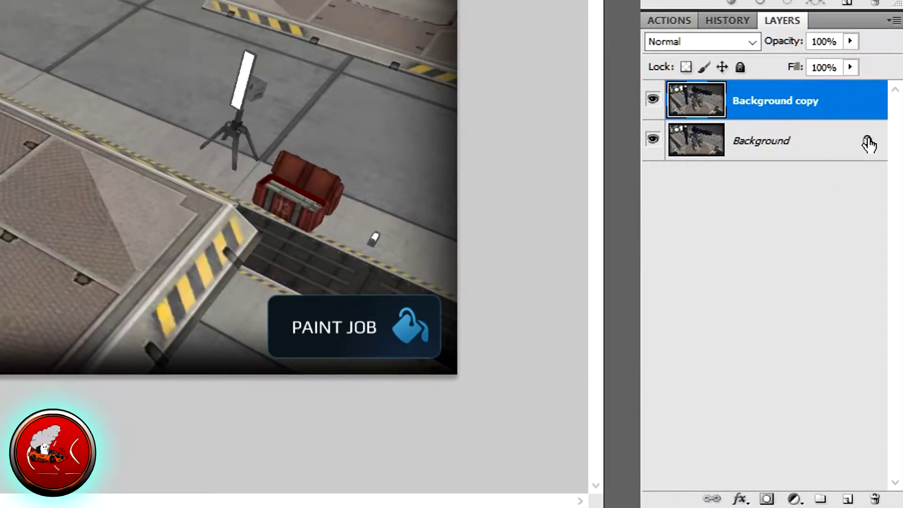
Hide the original Background layer, and toggle the Background copy layer's visibility off and back on
click(652, 140)
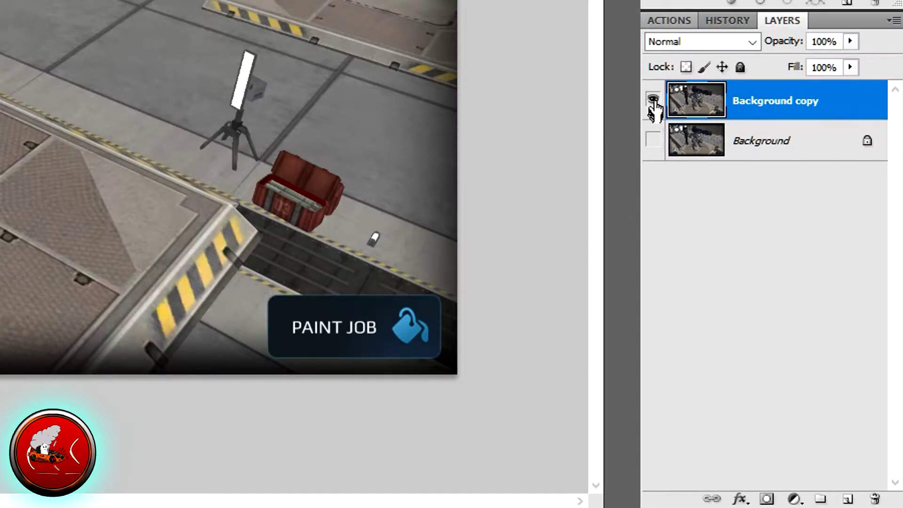
click(654, 100)
click(654, 100)
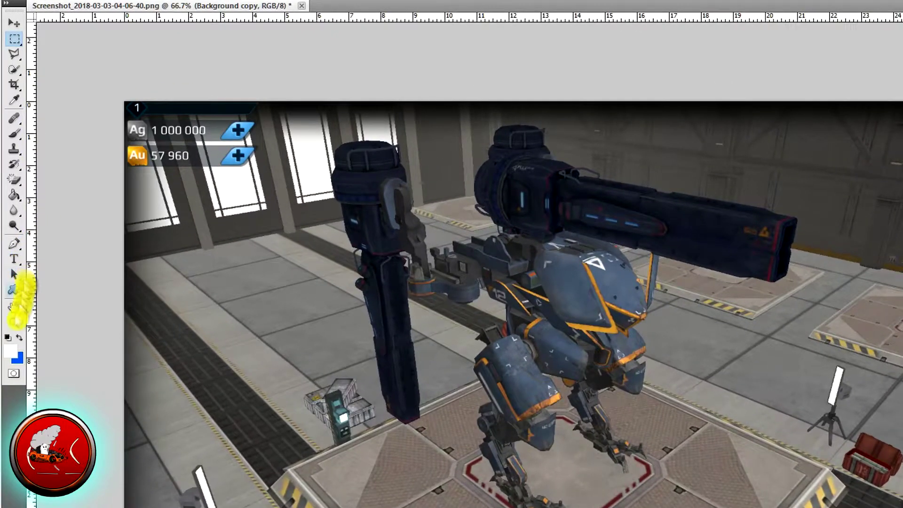
Enlarge the view of the robot's front leg armour to 400% and activate the Pen tool
click(15, 323)
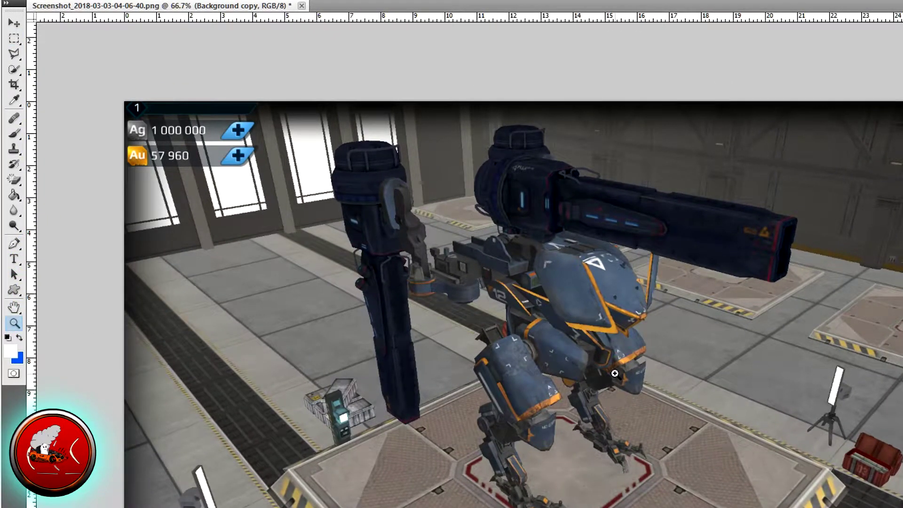
click(645, 308)
click(644, 310)
click(635, 430)
click(657, 419)
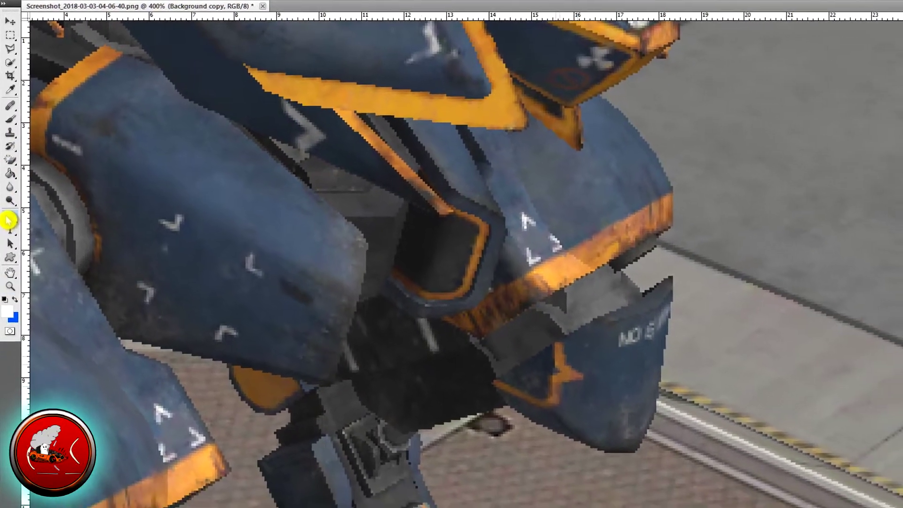
click(10, 219)
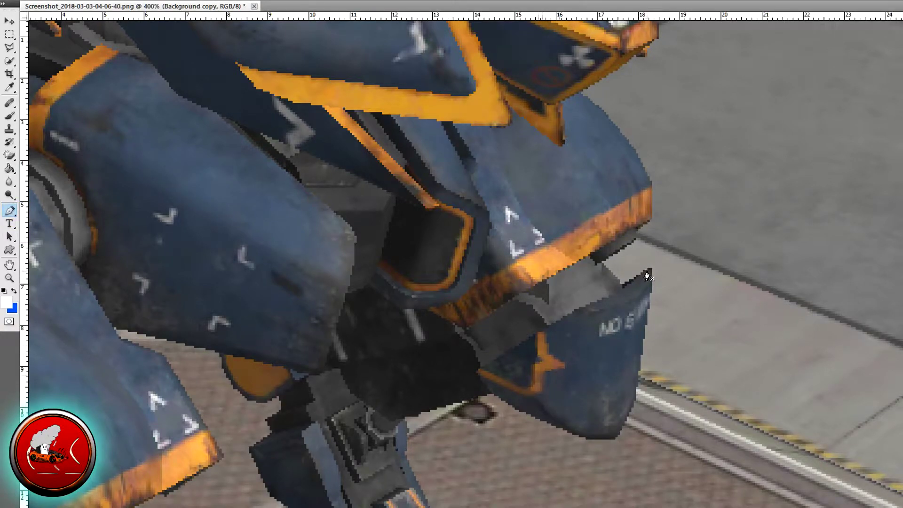
click(10, 49)
alt+click(15, 55)
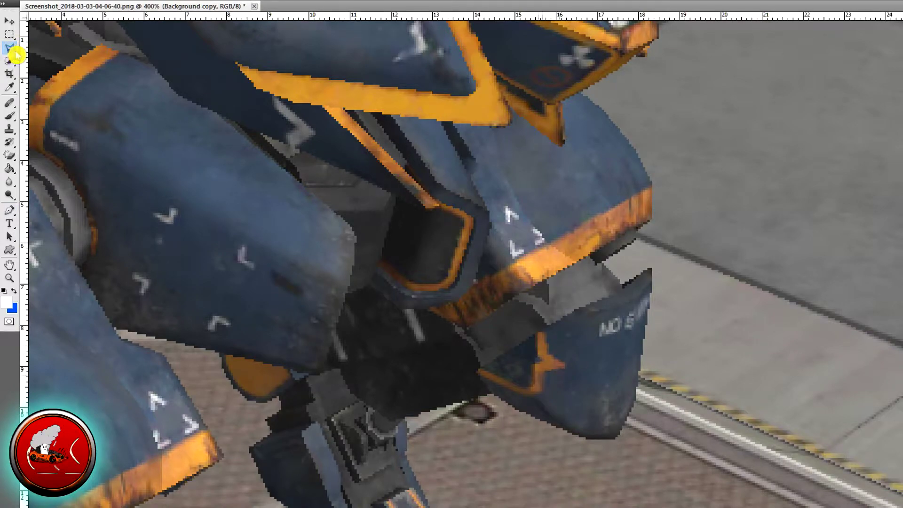
click(651, 269)
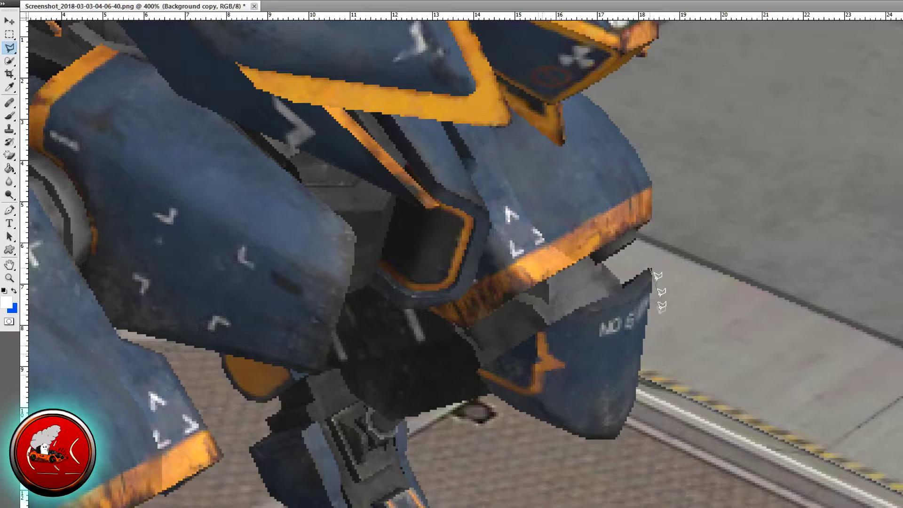
click(649, 307)
click(643, 363)
click(635, 404)
click(611, 440)
click(578, 432)
key(Escape)
Magnify the armour edge beneath the robot's cockpit to 500% for tracing
click(9, 211)
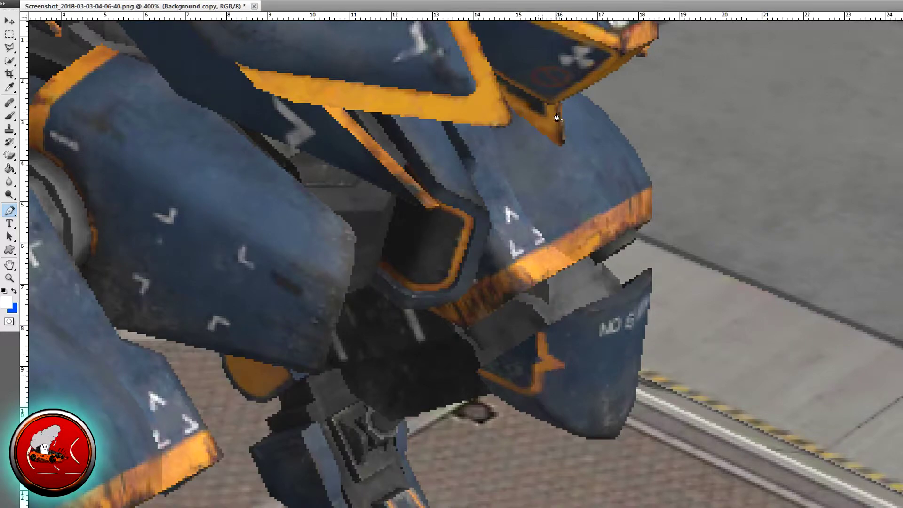
click(632, 122)
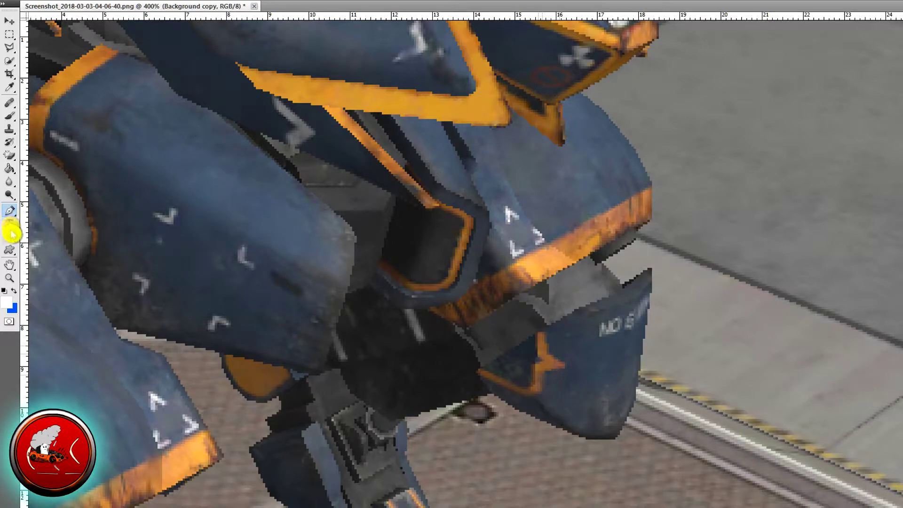
click(9, 278)
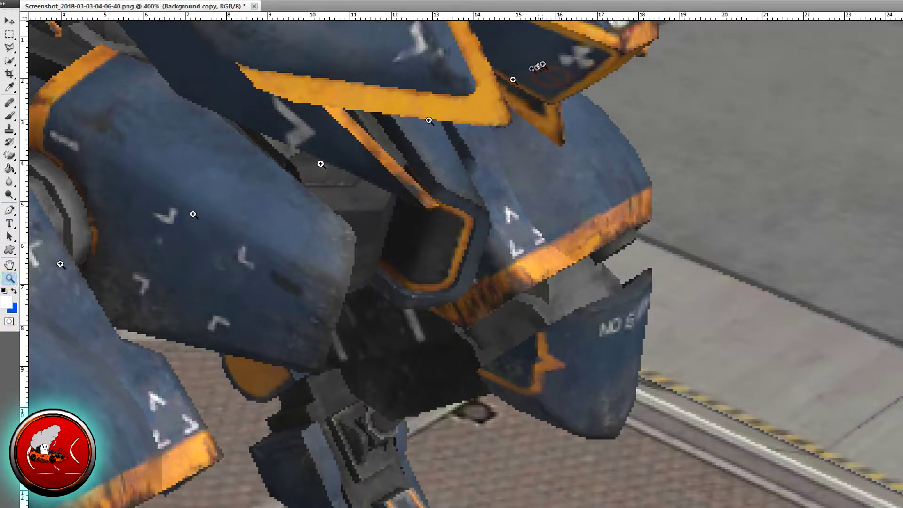
click(615, 77)
click(624, 73)
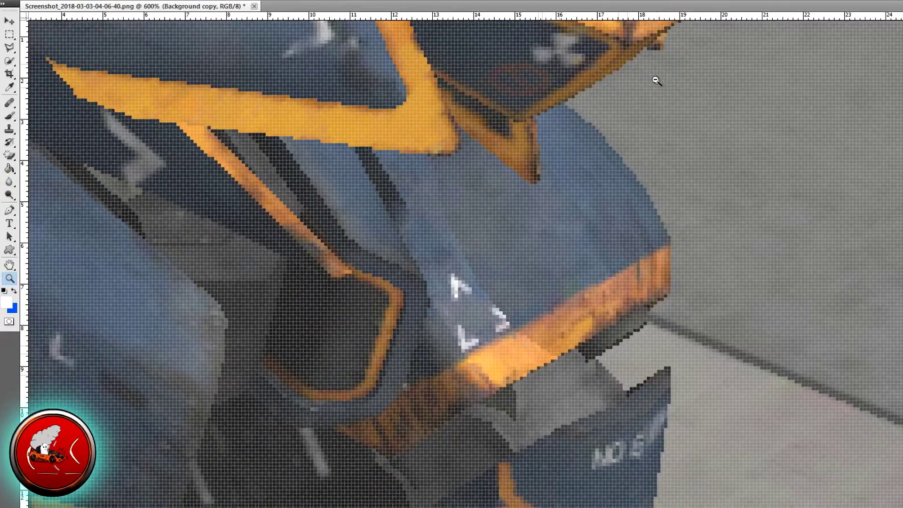
alt+click(648, 69)
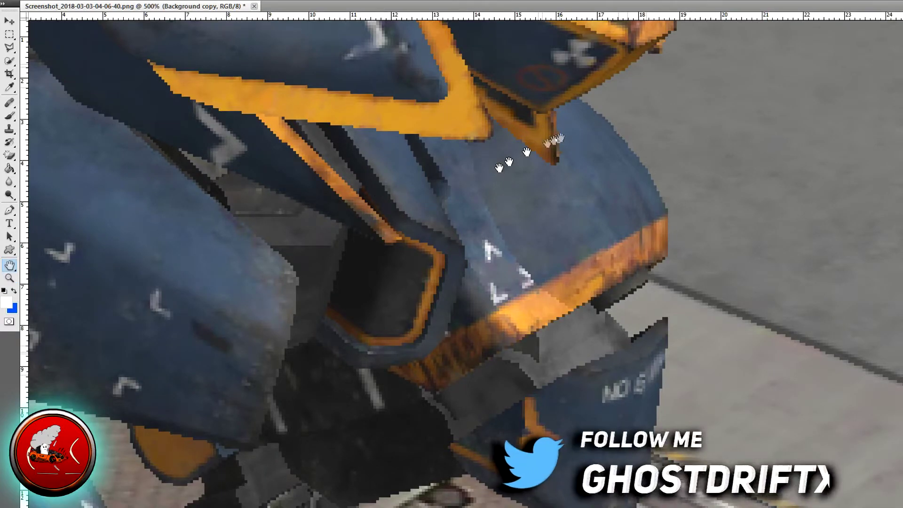
Examine the robot's outline at 500% along the cockpit, the cannon muzzle and the leg armour
key(h)
drag(631, 83, 546, 220)
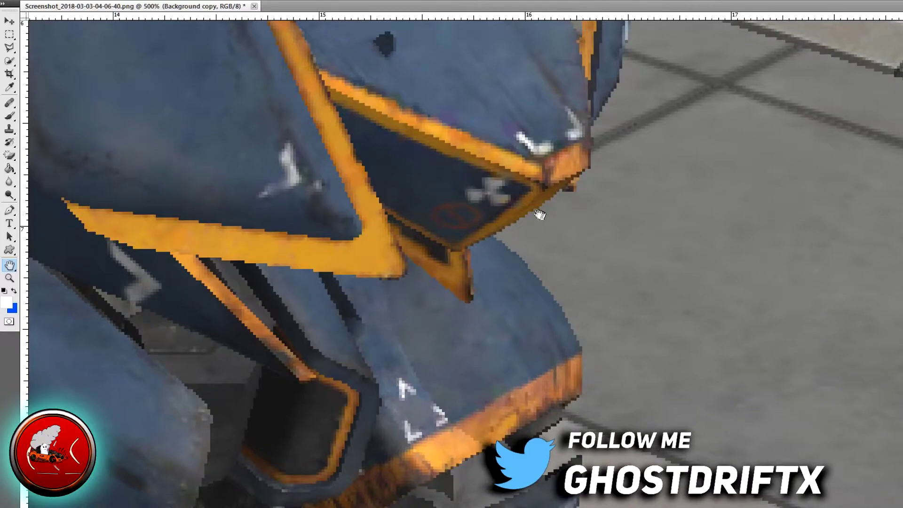
drag(549, 202, 545, 208)
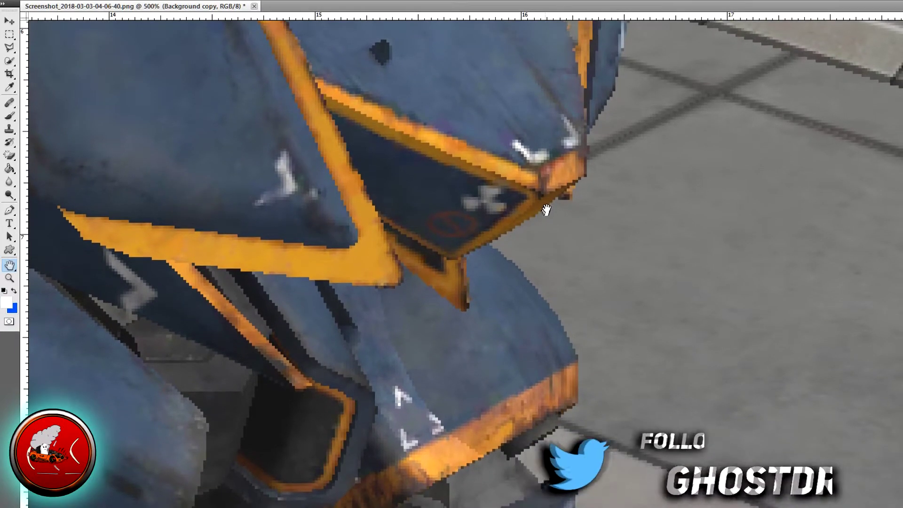
click(9, 210)
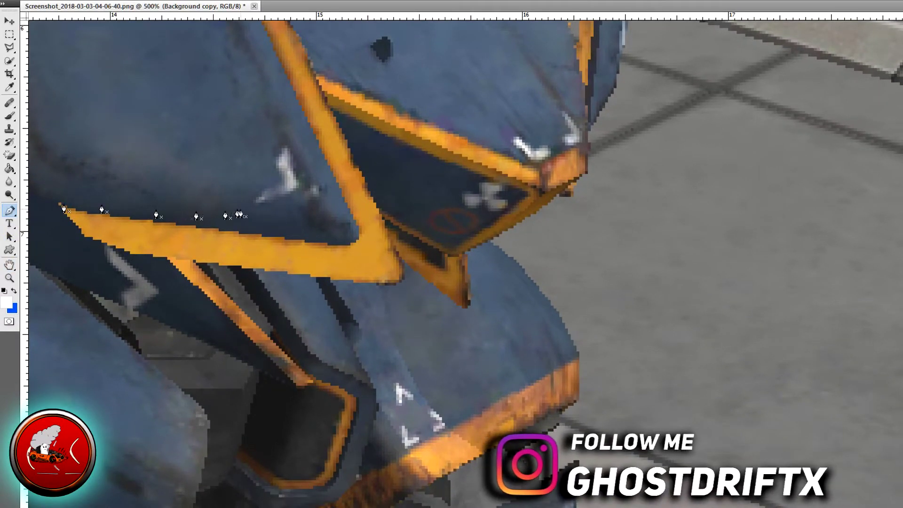
key(h)
drag(485, 235, 706, 184)
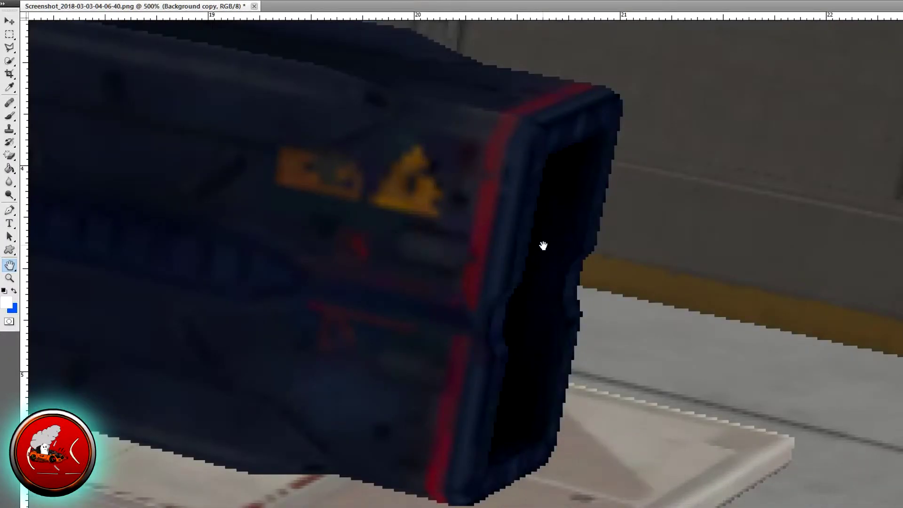
drag(543, 245, 446, 436)
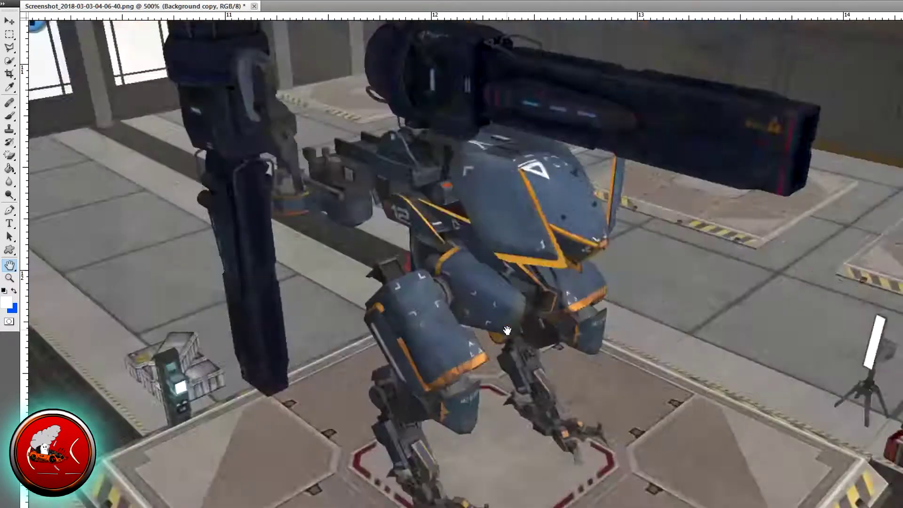
drag(490, 369, 528, 321)
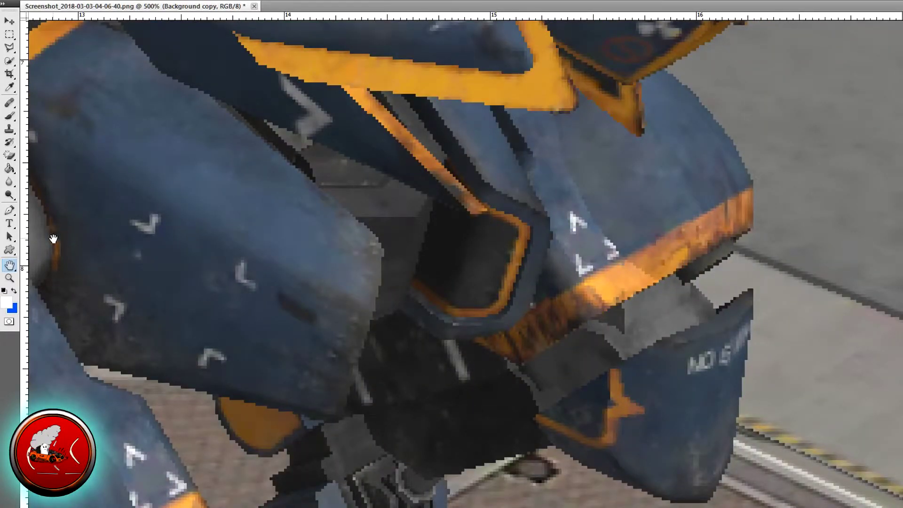
key(p)
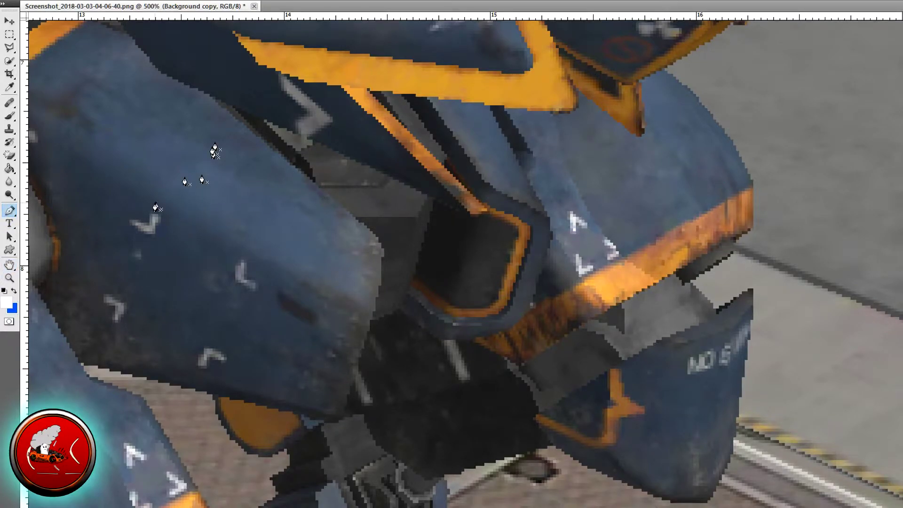
click(10, 35)
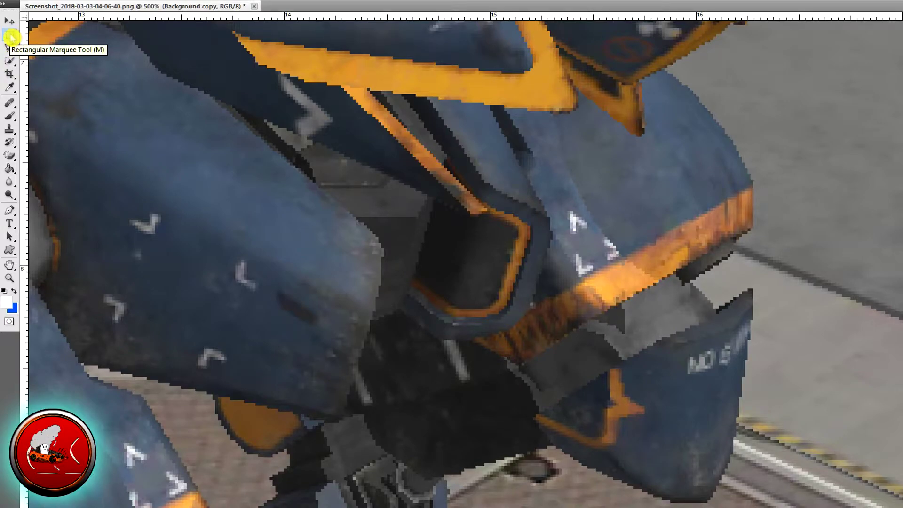
click(11, 37)
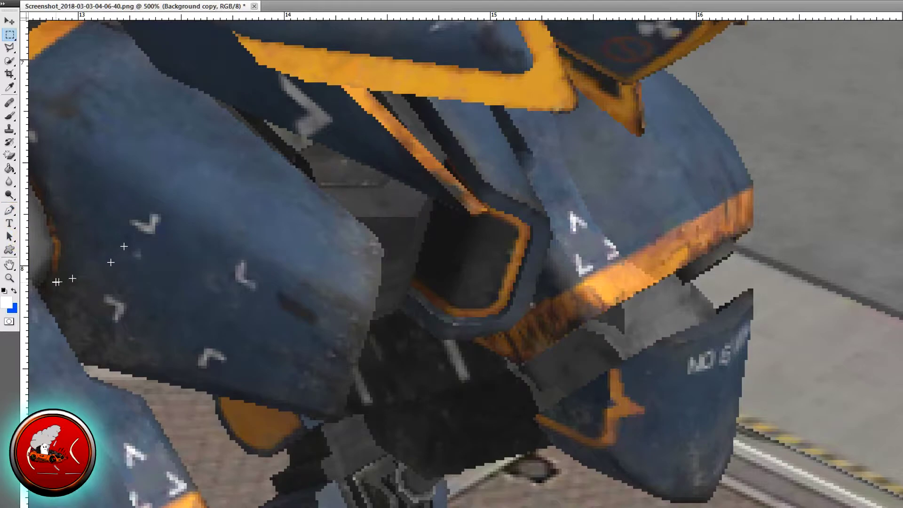
Examine the robot's upper leg at different magnifications, out to 100% and in to 500%
click(10, 279)
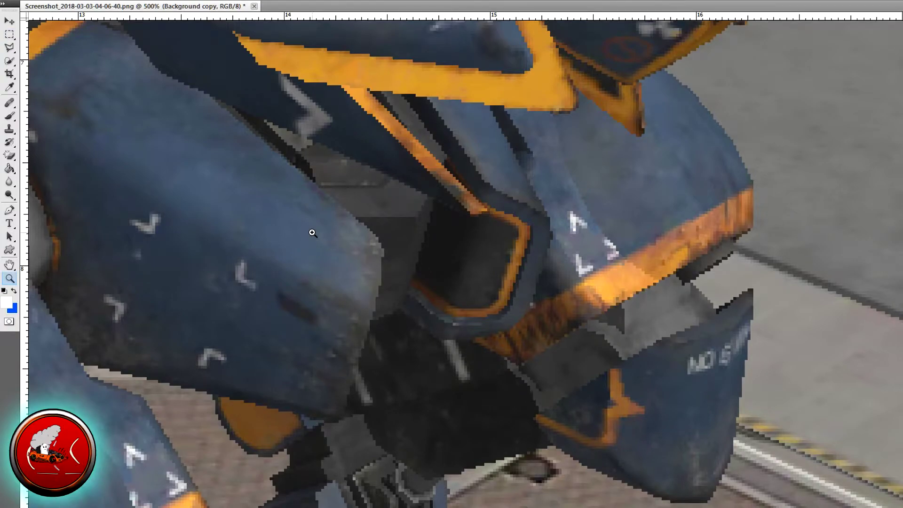
alt+click(313, 233)
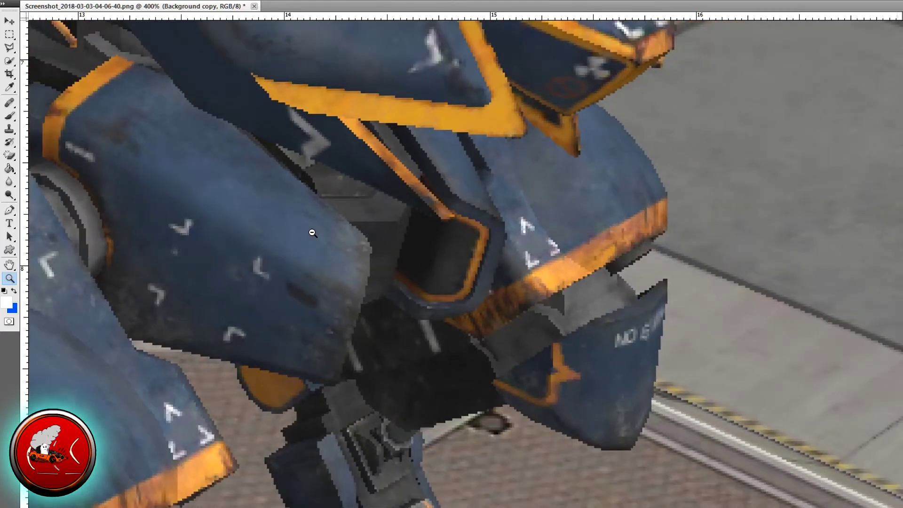
alt+click(312, 233)
alt+click(312, 233)
alt+click(312, 233)
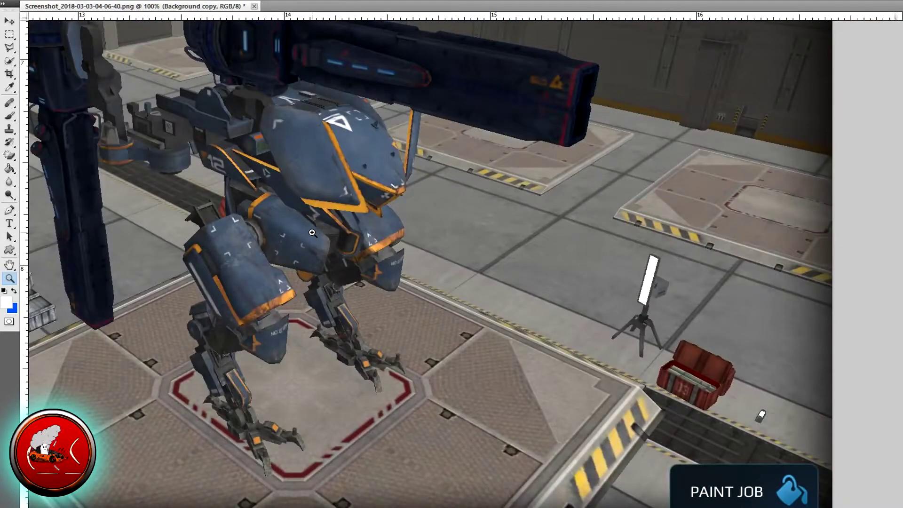
click(312, 233)
click(313, 233)
click(312, 233)
click(312, 233)
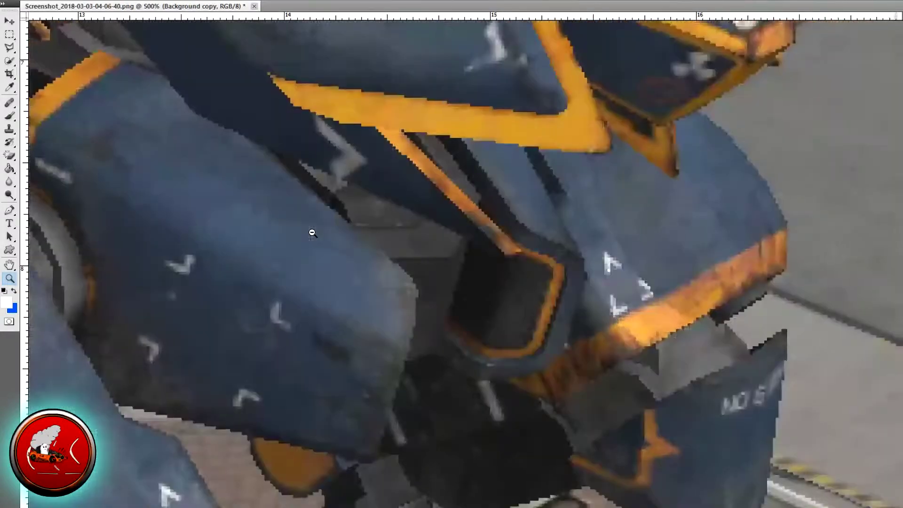
alt+click(312, 233)
alt+click(313, 233)
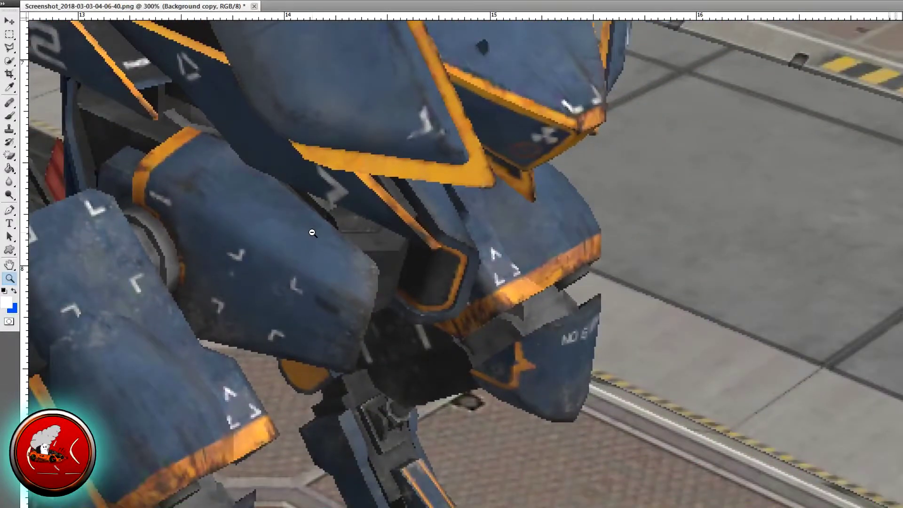
alt+click(313, 233)
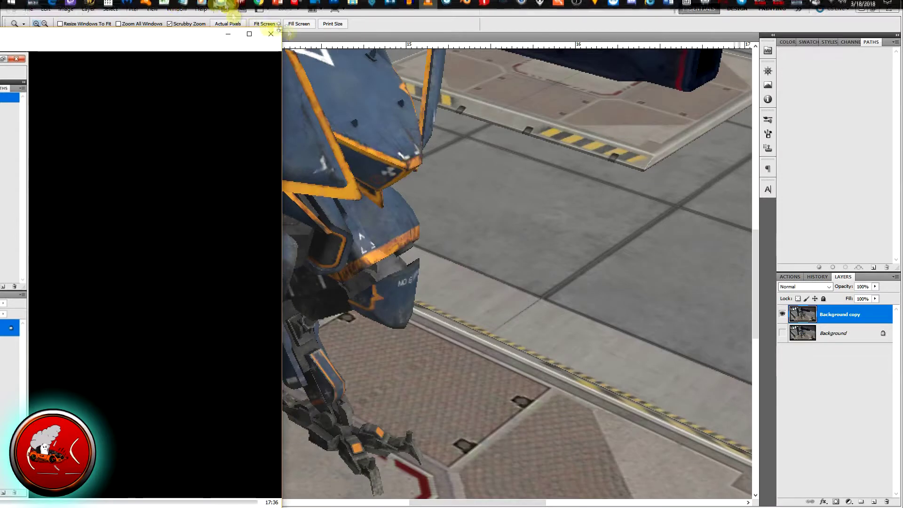
Switch to VLC media player and maximize the recording How to Add In Game Content to your Thumbnails.mp4
drag(282, 61, 279, 62)
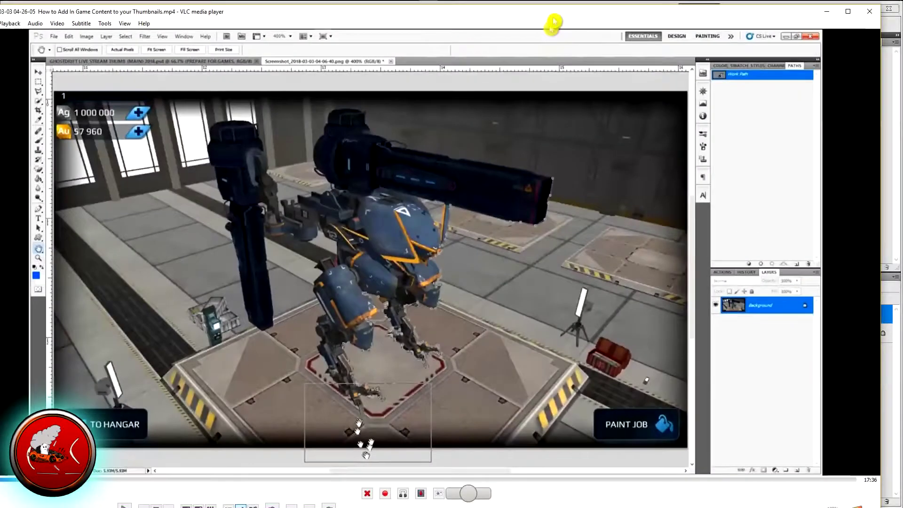
click(846, 11)
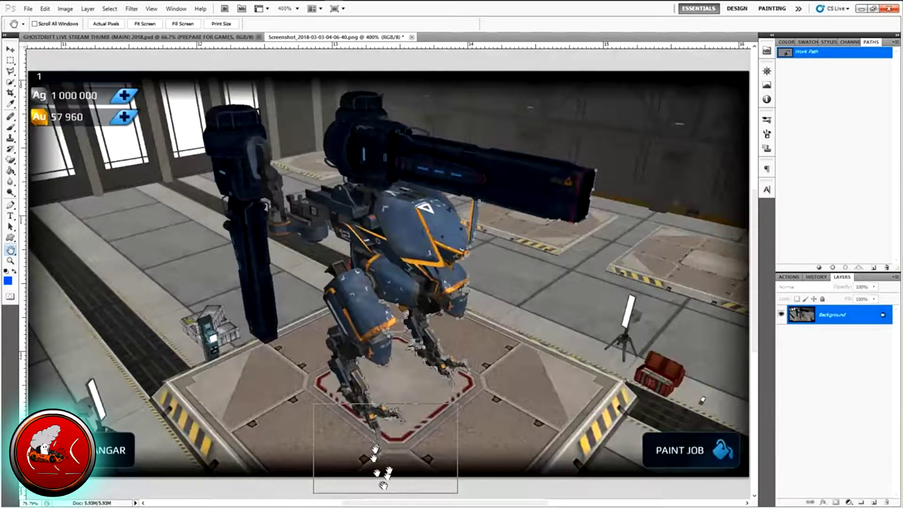
drag(384, 485, 379, 475)
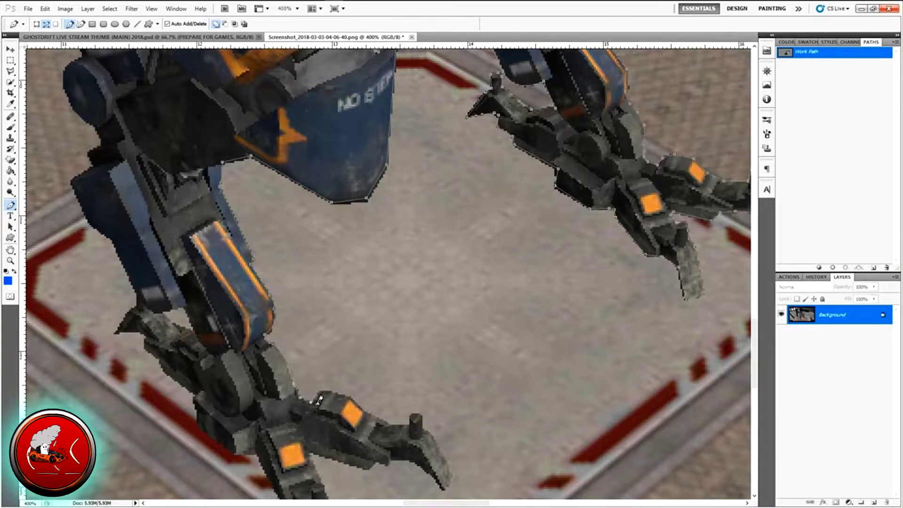
Trace the toes and lower edge of the robot's near foot with the Pen tool
click(351, 398)
click(369, 417)
click(414, 467)
key(h)
drag(311, 456, 431, 260)
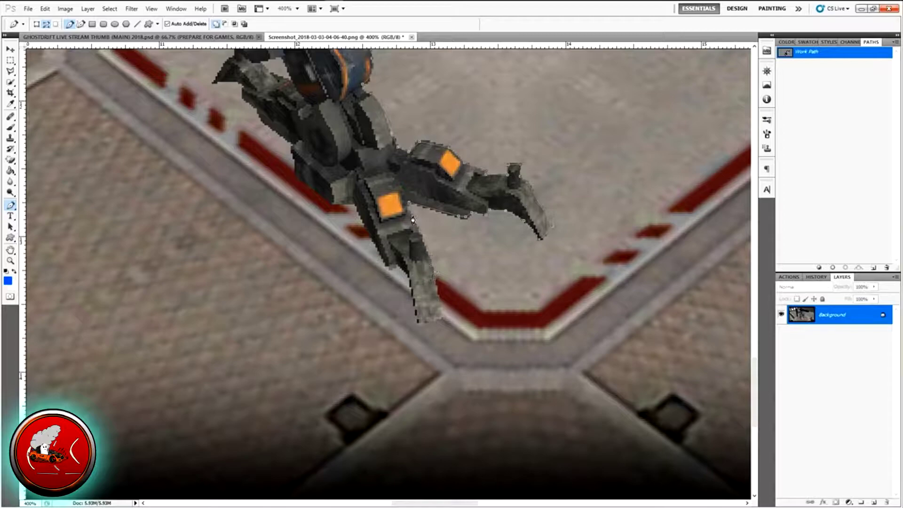
click(395, 269)
click(330, 203)
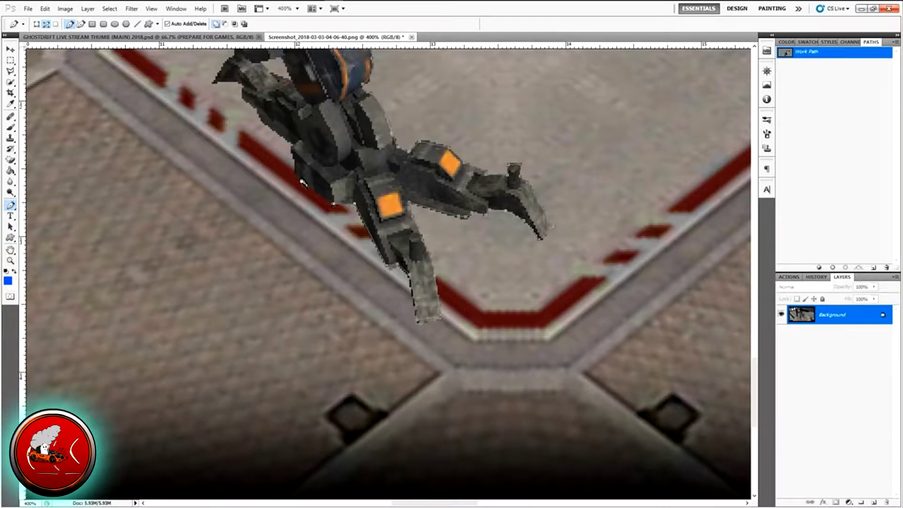
Continue the path up the back of the near lower leg to the outer corner of the thigh armour
drag(286, 145, 361, 330)
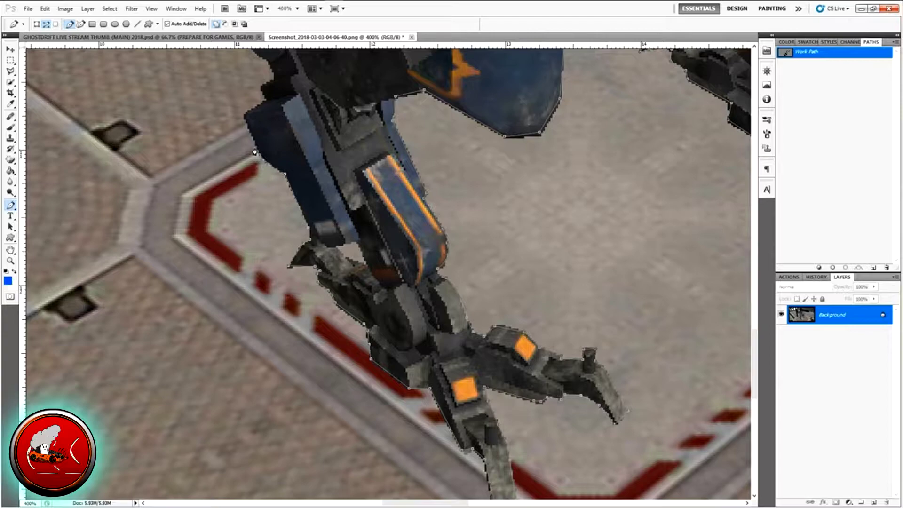
click(245, 113)
drag(289, 88, 337, 259)
drag(328, 351, 334, 325)
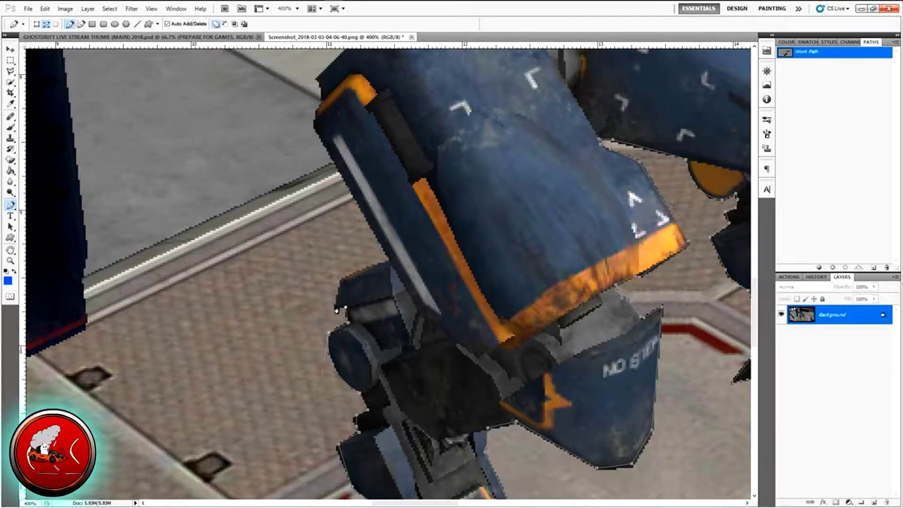
click(316, 119)
Trace the dark open box and the red fin behind the near thigh armour
drag(316, 119, 175, 231)
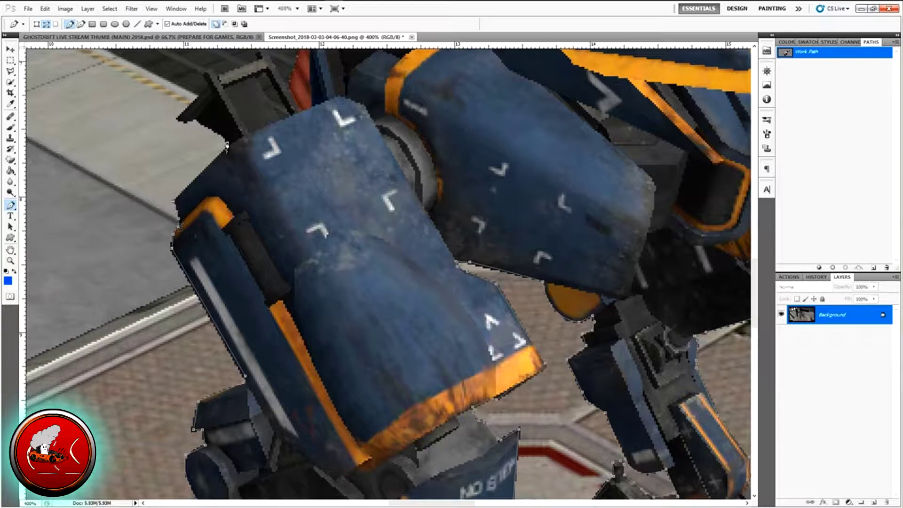
drag(200, 118, 180, 117)
click(258, 58)
drag(258, 58, 292, 244)
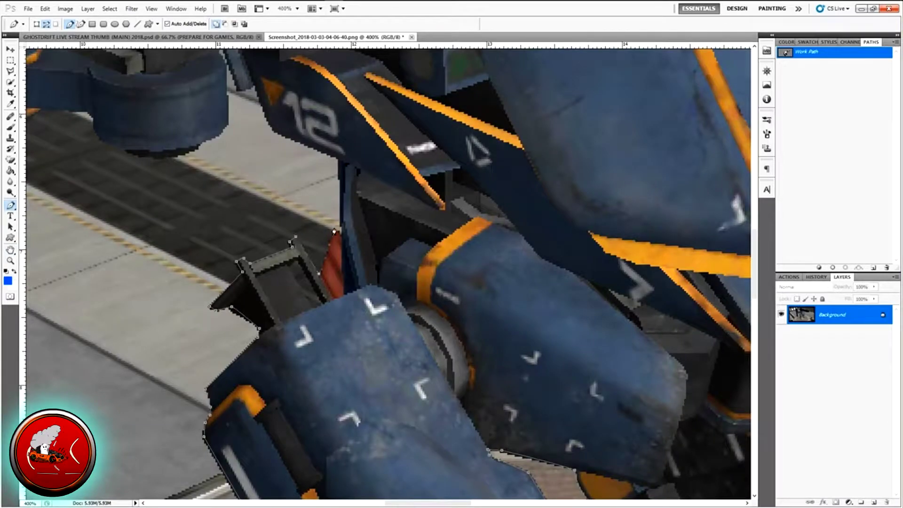
Trace the path around the underside of the large round blue joint next to the body section marked 12
drag(228, 87, 518, 235)
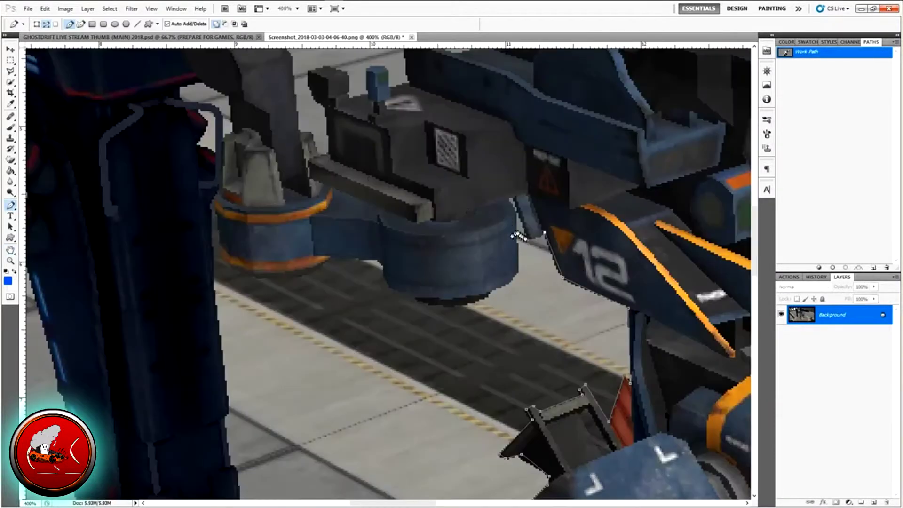
click(516, 282)
click(464, 304)
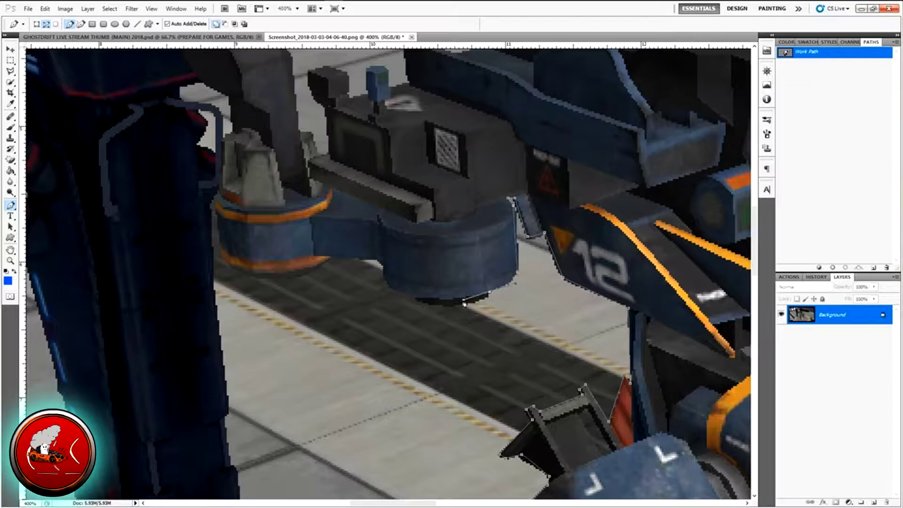
click(450, 306)
click(417, 298)
click(392, 288)
Continue the path around the orange-banded joint with a curved lower edge
drag(239, 264, 185, 256)
alt+click(239, 264)
drag(242, 271, 234, 271)
click(222, 258)
Extend the path from the orange-banded joint down the inner edge of the hanging cannon's barrel
key(h)
drag(214, 230, 266, 273)
key(h)
drag(403, 119, 272, 238)
click(357, 232)
click(363, 320)
click(371, 394)
Trace the lower part of the hanging cannon's barrel and around its bottom end
drag(350, 225, 297, 258)
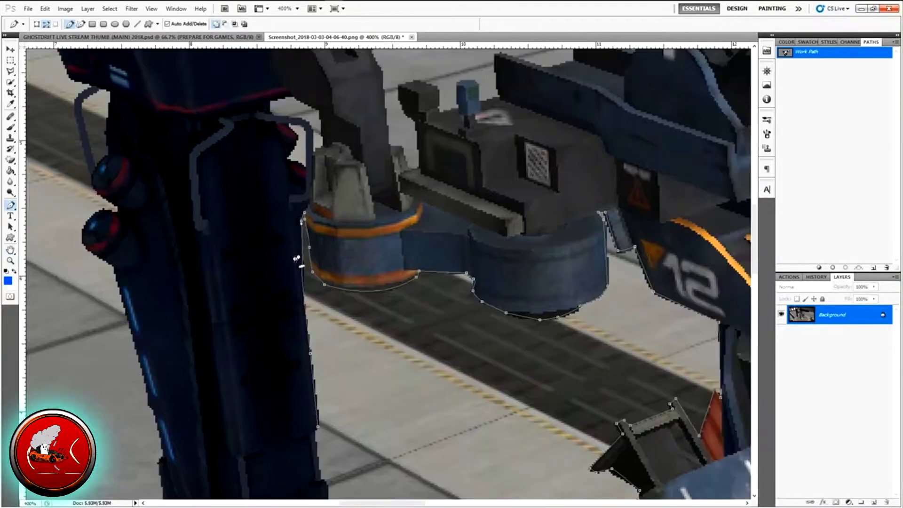
key(h)
drag(344, 292, 329, 325)
click(457, 297)
click(465, 413)
click(465, 457)
click(406, 482)
click(365, 454)
click(327, 427)
Continue the path up the outer edge of the hanging cannon's barrel to the round red-banded lamps
click(318, 379)
click(306, 351)
click(271, 117)
key(h)
drag(206, 295, 188, 136)
key(h)
drag(371, 355, 384, 404)
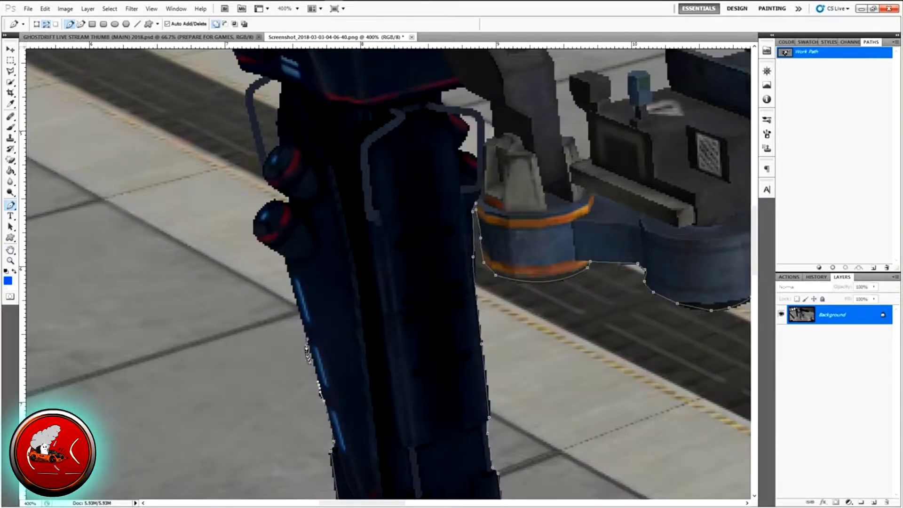
click(307, 333)
click(286, 260)
Trace around the two round lamps and the thin handle, and up to the hanging cannon's upper housing
drag(277, 201, 317, 186)
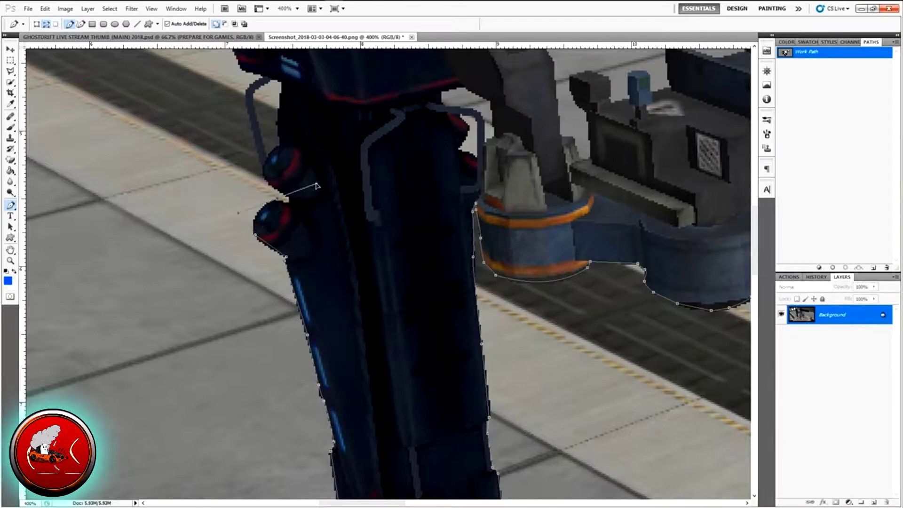
alt+click(289, 202)
click(289, 145)
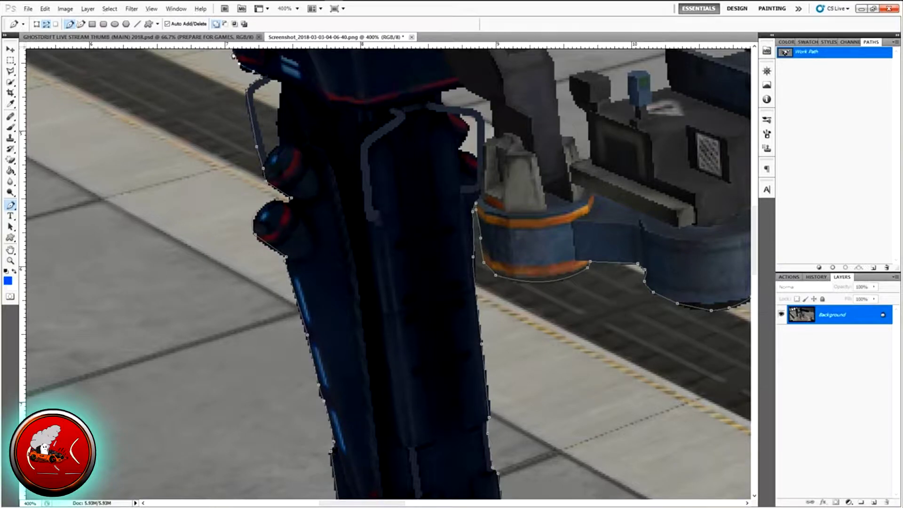
key(h)
drag(253, 75, 254, 77)
click(273, 309)
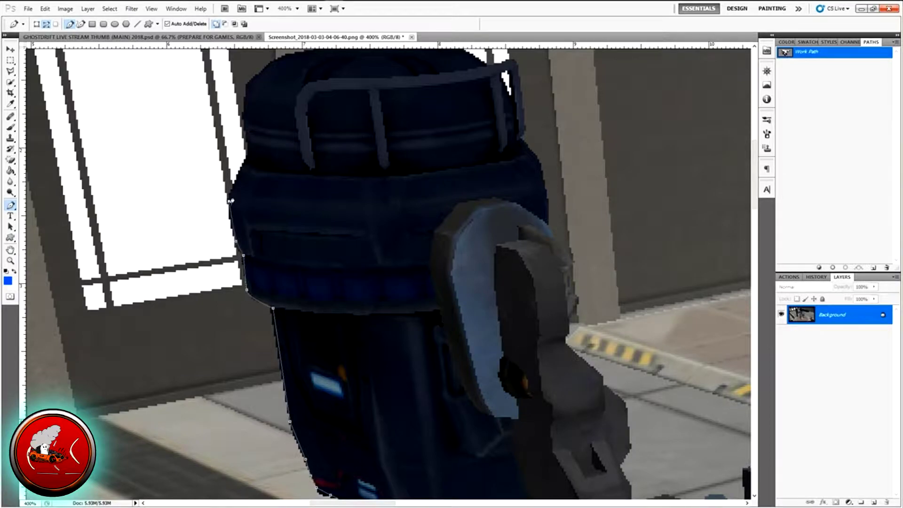
Trace the rounded top of the hanging cannon's cap up to its handle rail
key(h)
drag(253, 83, 276, 58)
click(153, 187)
click(179, 179)
click(203, 172)
click(216, 172)
click(321, 168)
click(352, 175)
click(372, 187)
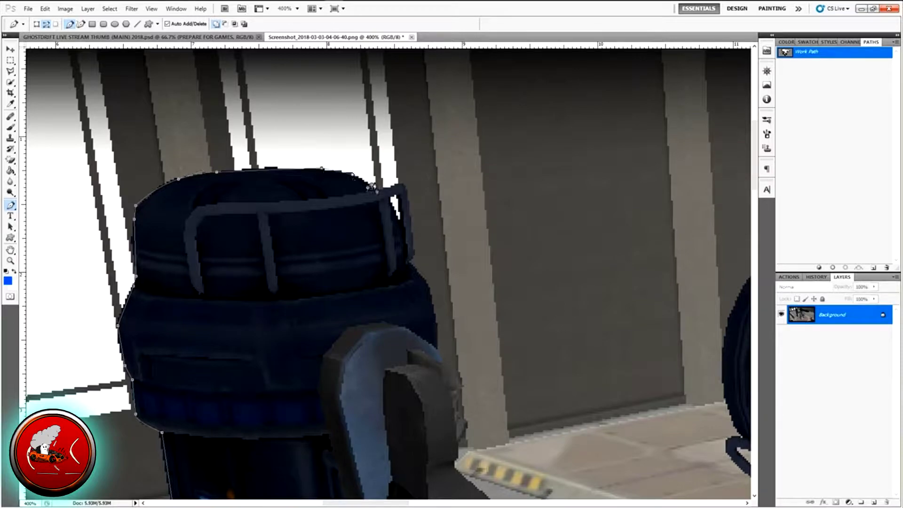
Continue the path down the housing and the mechanical arm to the grey box on the shoulder platform
click(428, 278)
click(439, 342)
drag(437, 351, 320, 209)
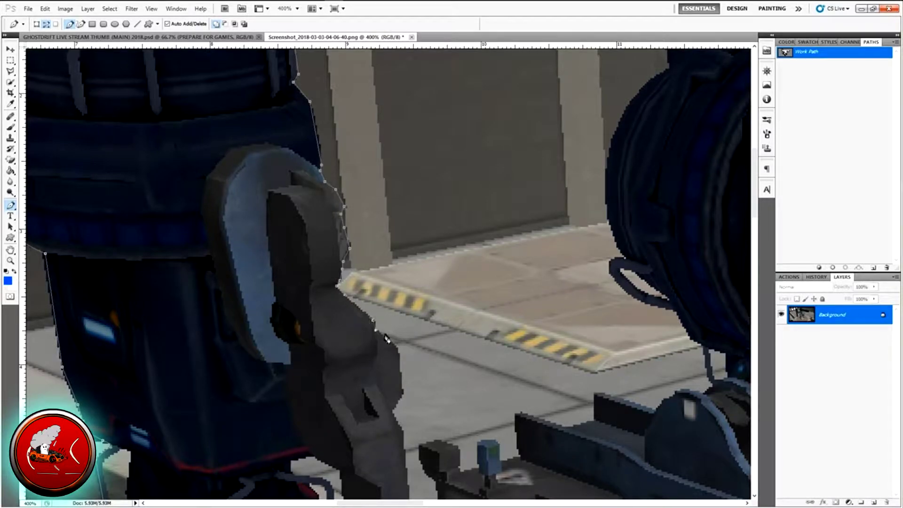
drag(394, 390, 221, 231)
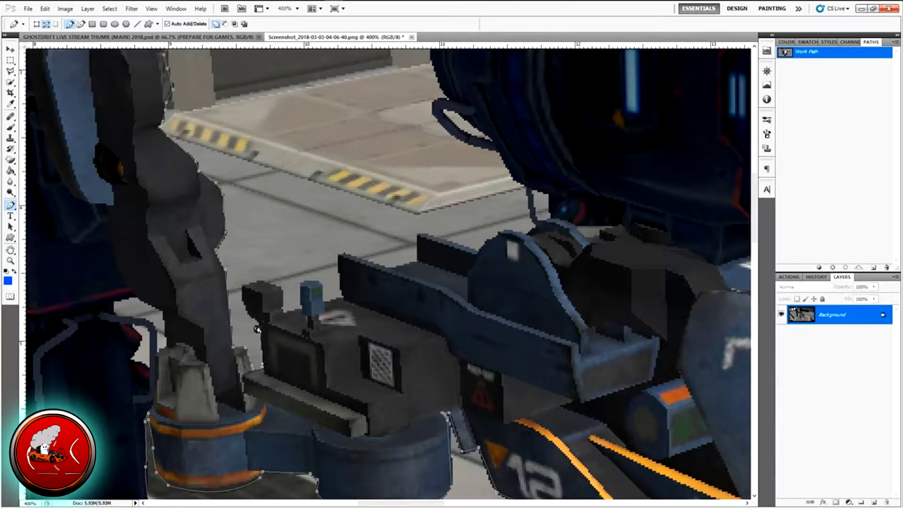
click(261, 281)
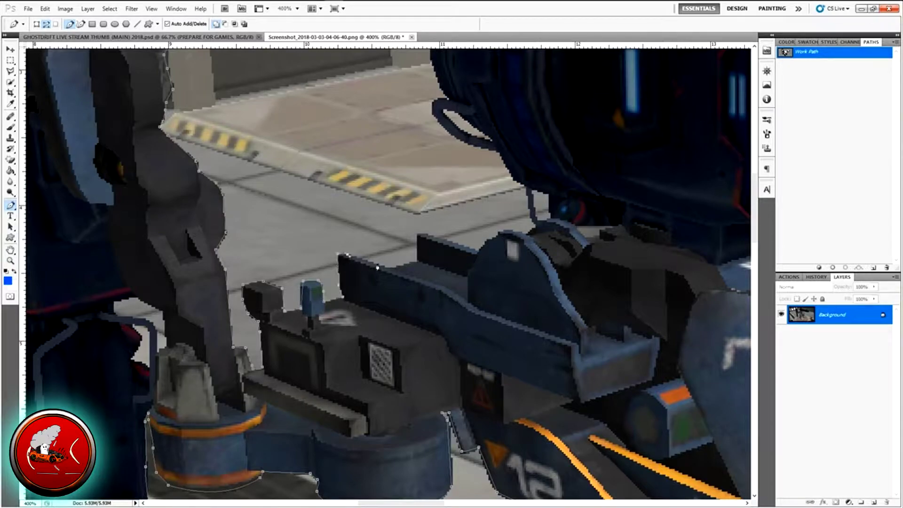
Continue the path over the shoulder plates and curve it along the rounded rear of the horizontal cannon
drag(478, 253, 95, 311)
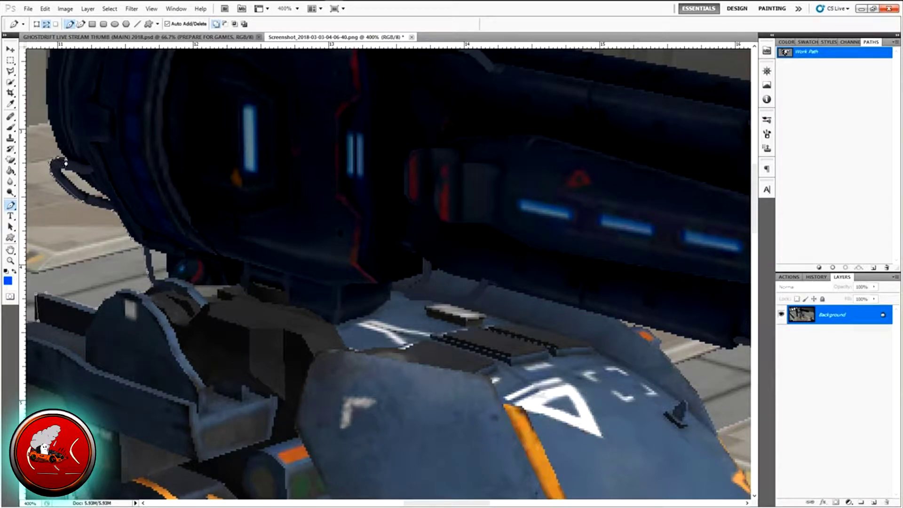
drag(65, 160, 137, 447)
mouse_move(181, 258)
mouse_down()
mouse_move(282, 247)
mouse_move(286, 175)
mouse_move(181, 257)
mouse_up()
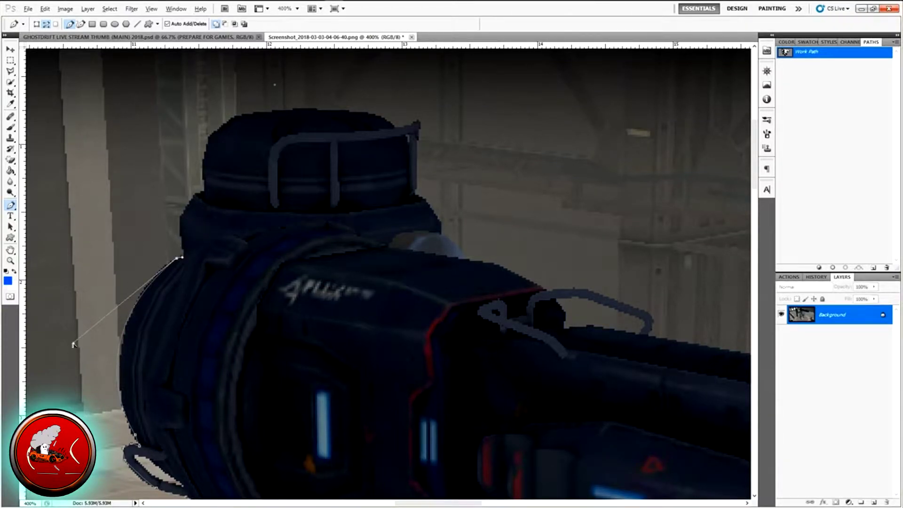
drag(73, 345, 181, 258)
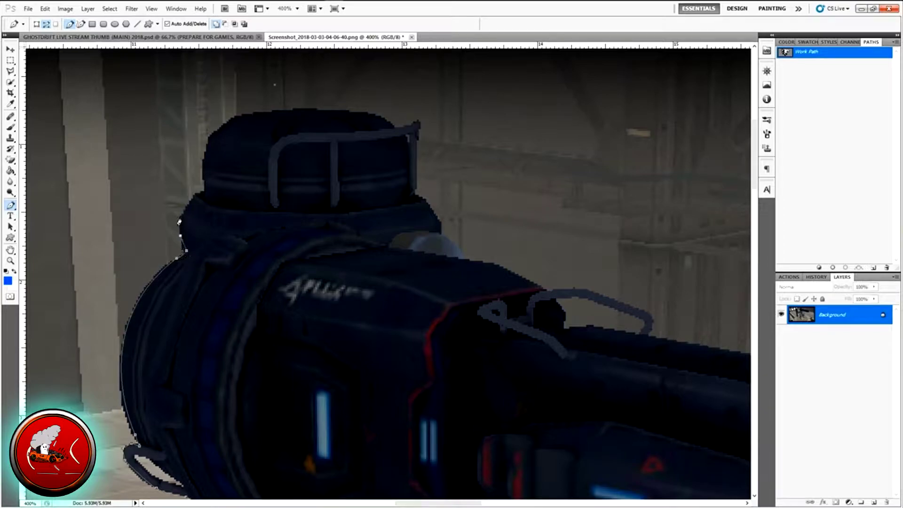
Trace the horizontal cannon's cap and upper housing up to the end of its loop handle
click(213, 132)
click(349, 110)
click(373, 113)
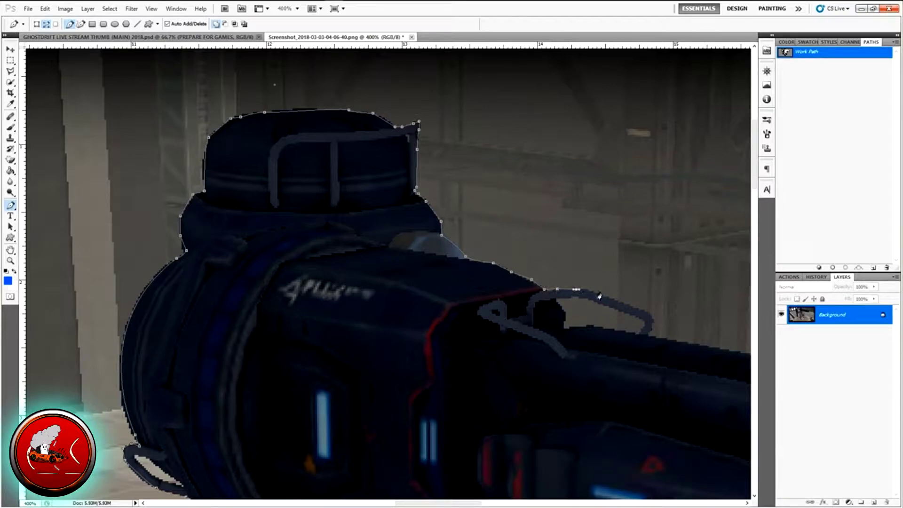
drag(648, 331, 553, 232)
Trace the upper edge of the horizontal cannon's barrel from the loop handle towards the muzzle
key(h)
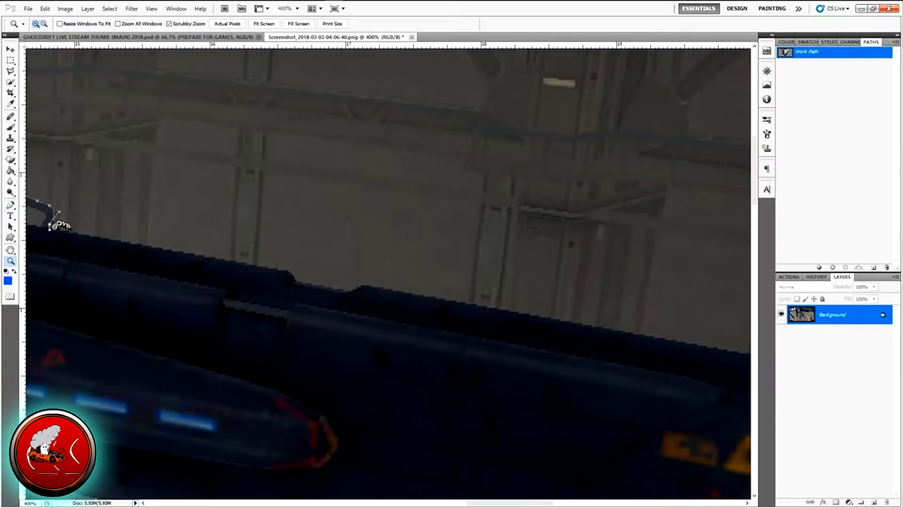
key(p)
click(97, 236)
click(286, 273)
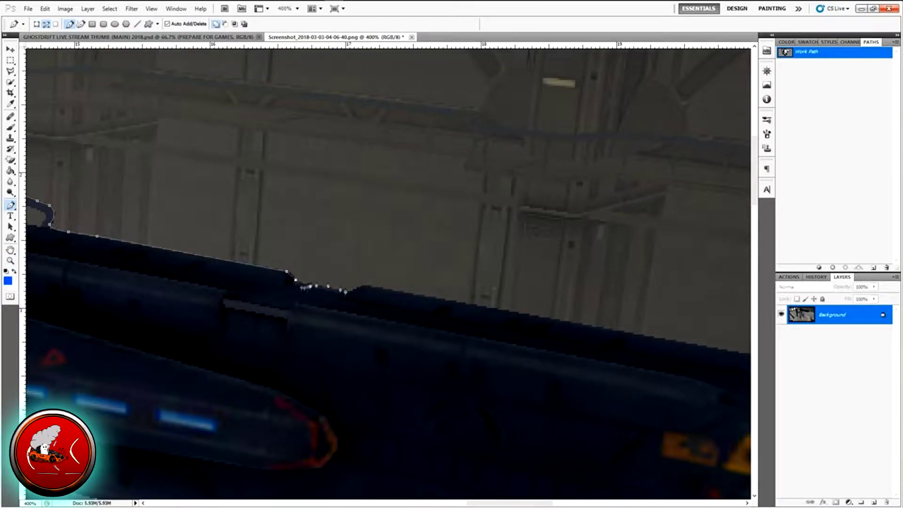
click(622, 332)
Trace the stepped upper edge at the horizontal cannon's muzzle
key(h)
drag(658, 353, 564, 181)
click(293, 279)
click(342, 301)
click(418, 316)
Turn the finished path around the robot into a selection
key(h)
drag(437, 301, 451, 329)
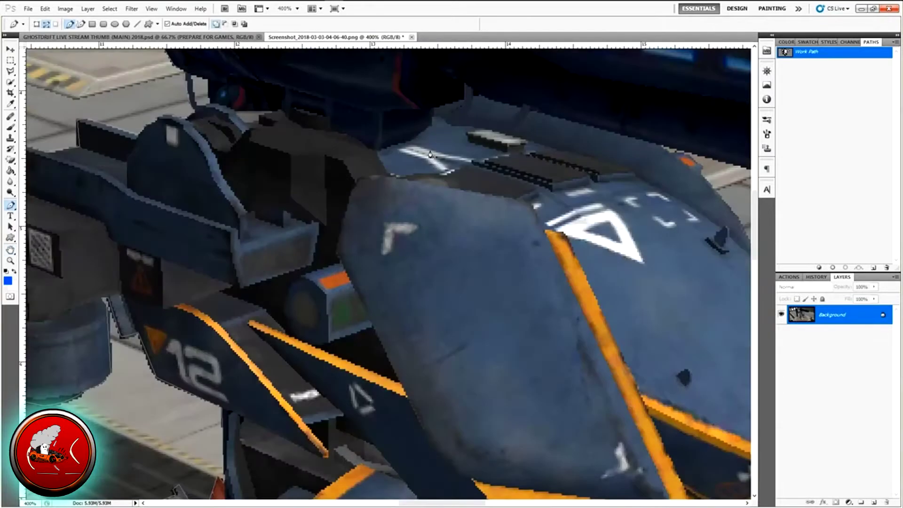
right_click(148, 340)
click(178, 371)
click(498, 148)
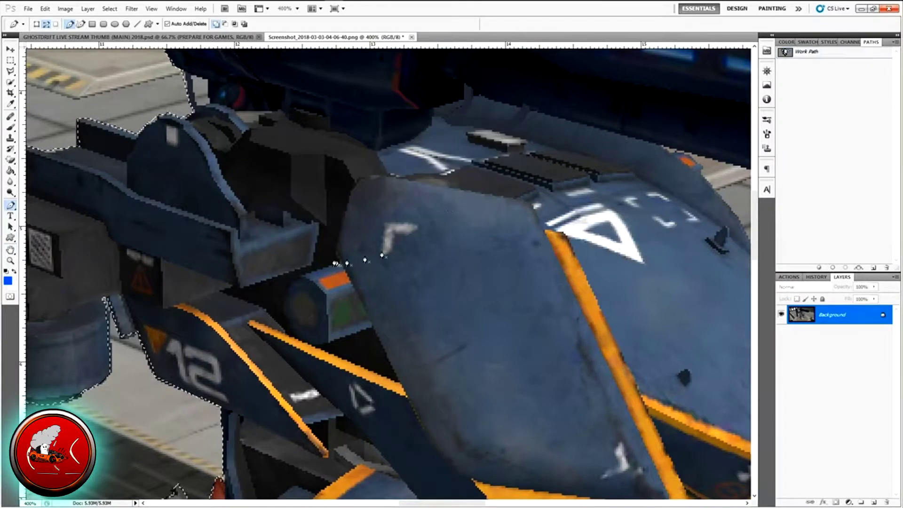
Copy the selected robot to a new layer and hide the Background layer
key(ctrl+j)
click(781, 333)
key(z)
drag(400, 270, 320, 232)
click(319, 232)
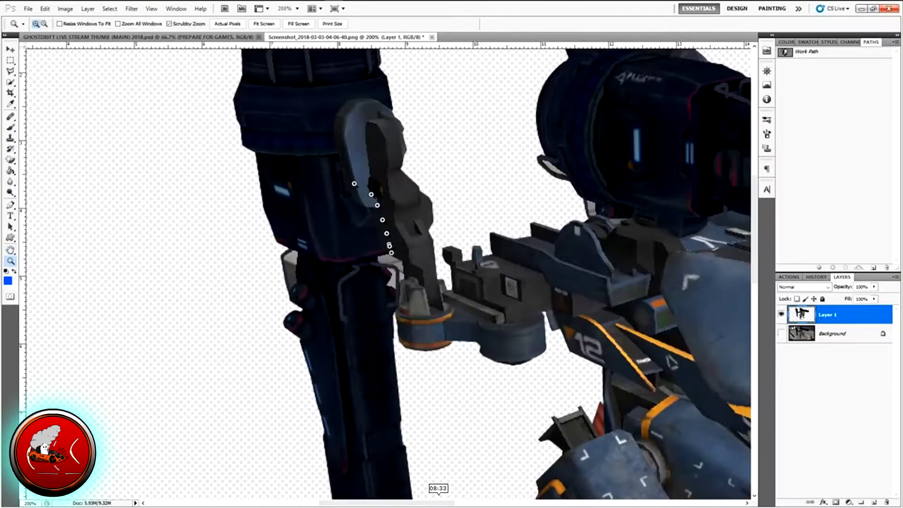
Add a new empty path besides the work path and view the whole cut-out robot
click(804, 52)
drag(816, 70, 873, 268)
key(h)
drag(221, 207, 266, 256)
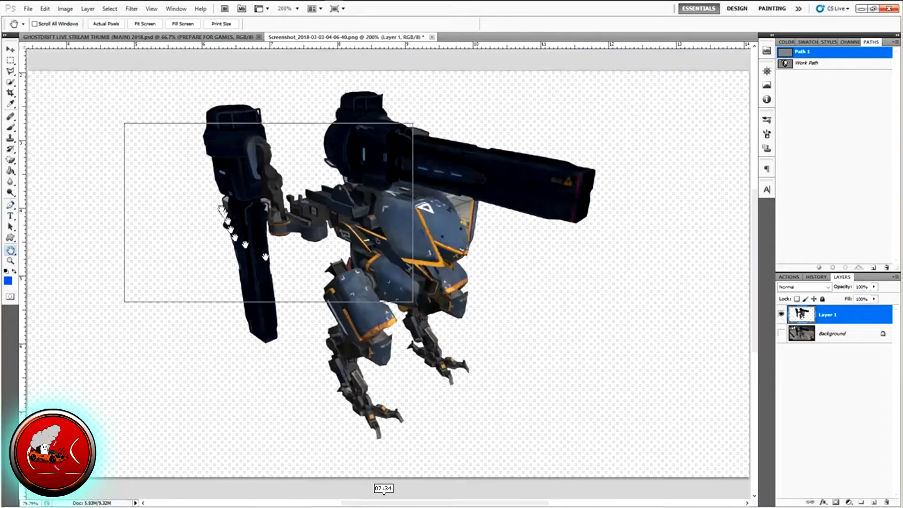
key(z)
click(423, 263)
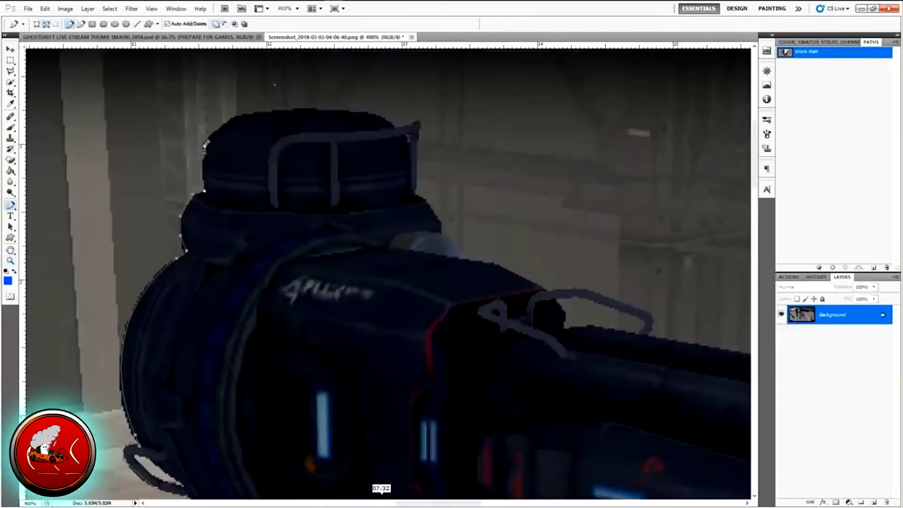
Trace the rounded cap on top of the horizontal cannon up to the tip of its handle rail
click(208, 137)
click(230, 118)
click(241, 117)
click(266, 113)
click(348, 109)
click(373, 113)
click(395, 126)
click(402, 126)
click(419, 122)
Continue the path down the cannon's cap and along its housing to the end of the loop handle
click(417, 149)
click(441, 234)
click(544, 289)
click(615, 304)
click(636, 307)
click(649, 312)
mouse_move(648, 331)
mouse_down()
mouse_move(638, 345)
mouse_move(636, 326)
mouse_up()
Trace the long upper edge of the horizontal cannon's barrel from the loop handle towards the muzzle
key(h)
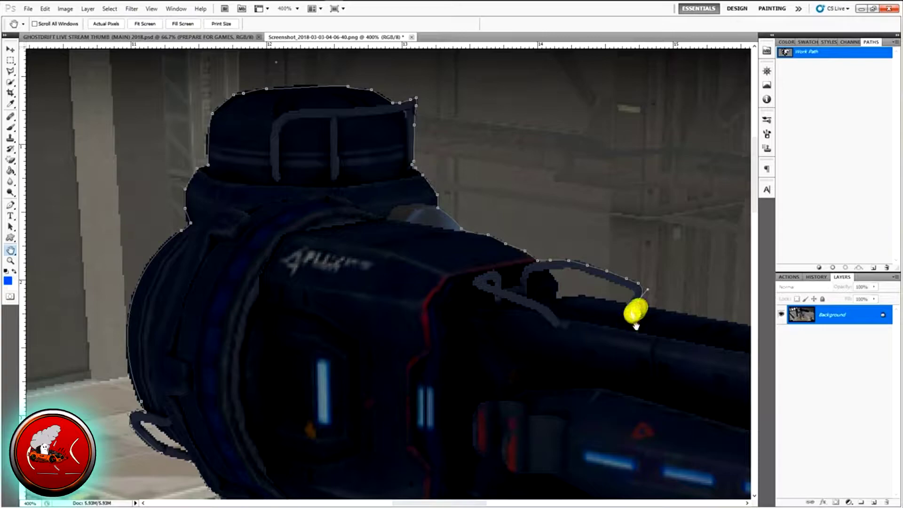
drag(636, 326, 438, 141)
click(68, 231)
click(97, 236)
click(287, 271)
click(295, 279)
click(622, 333)
Complete the outline around the corner and front edge of the horizontal cannon's muzzle
drag(626, 328, 645, 160)
click(434, 323)
click(418, 418)
click(407, 462)
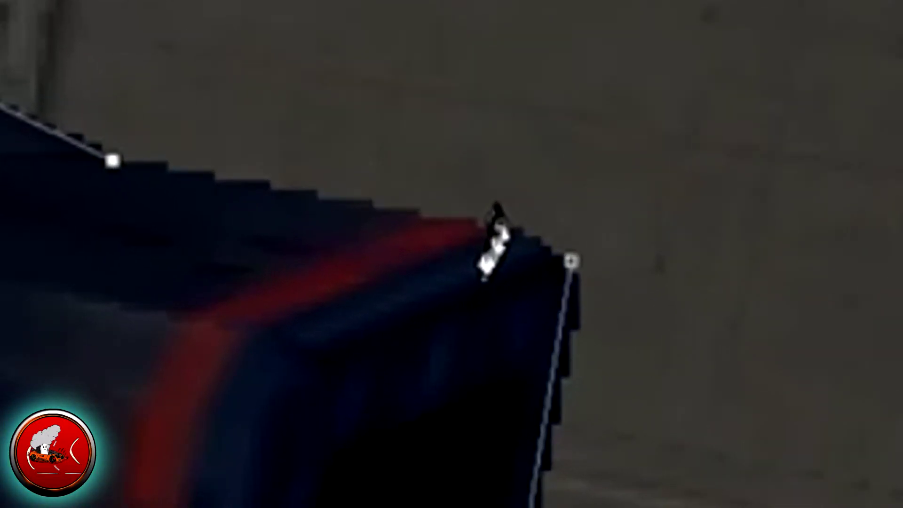
click(500, 229)
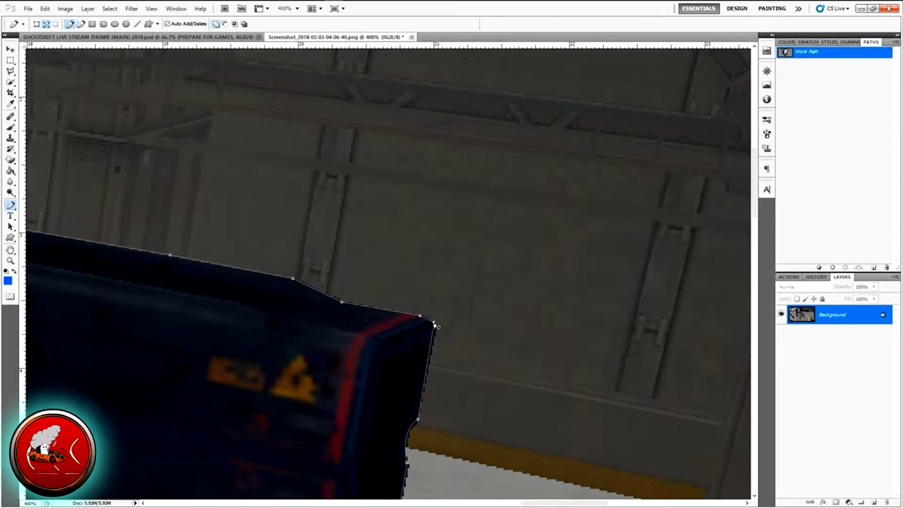
Convert the completed robot path into a new anti-aliased selection with a feather radius of 0 pixels
key(h)
drag(425, 311, 414, 246)
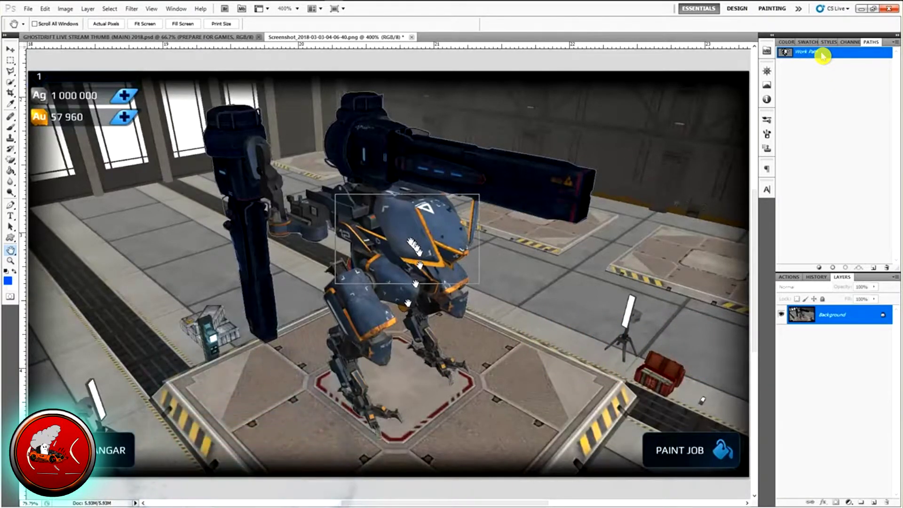
drag(414, 245, 400, 197)
key(p)
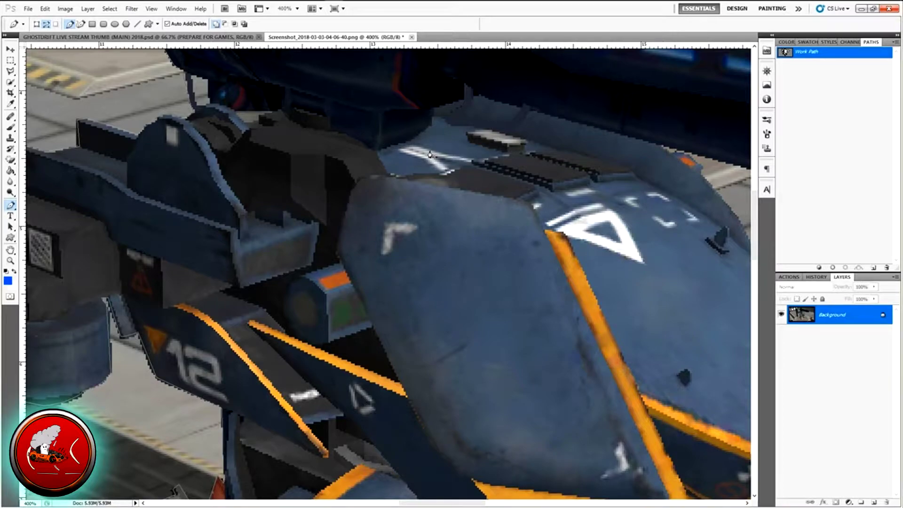
right_click(144, 344)
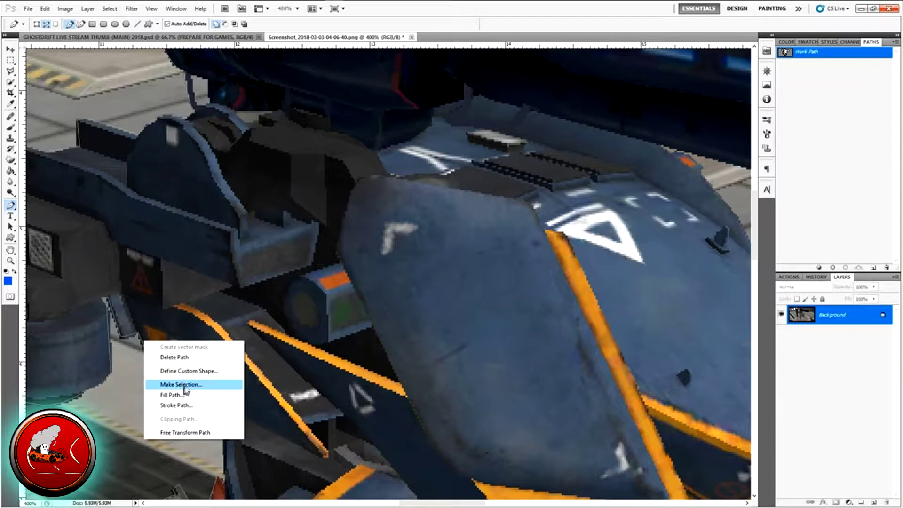
click(187, 385)
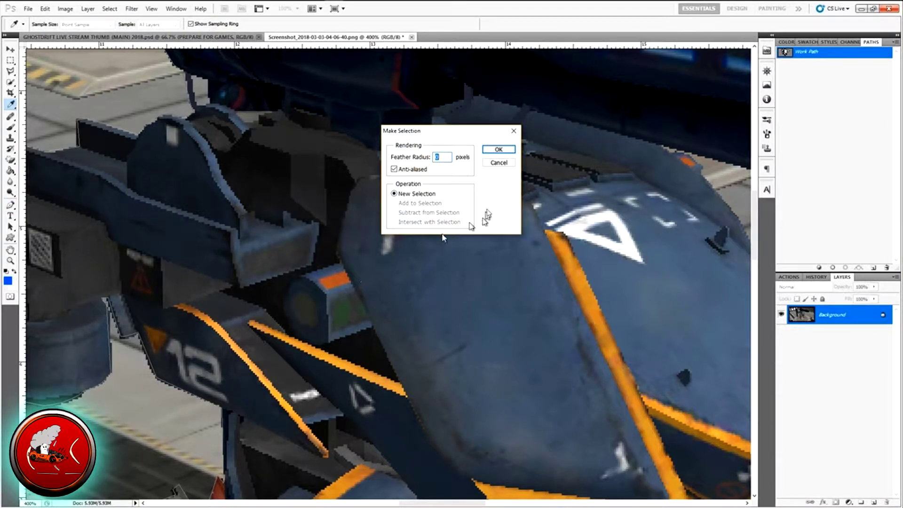
click(498, 149)
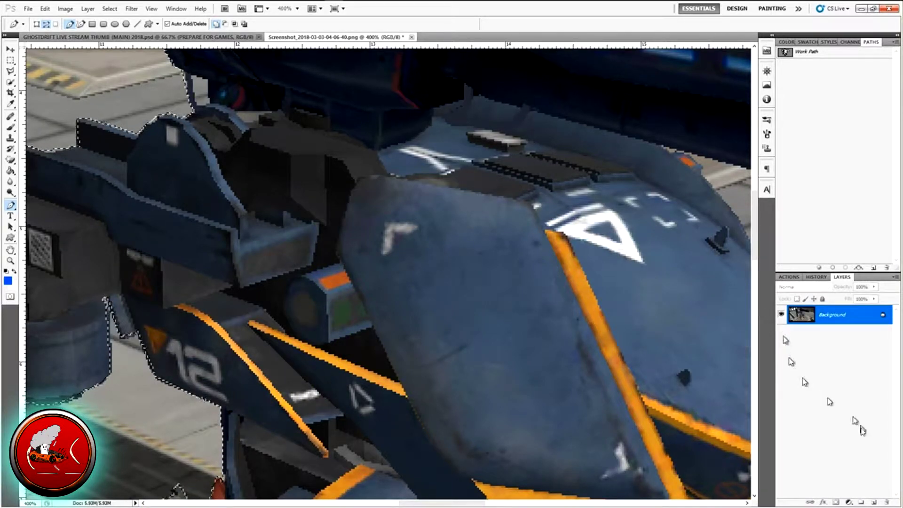
Paste the selected robot onto a new layer and hide the Background layer
click(875, 502)
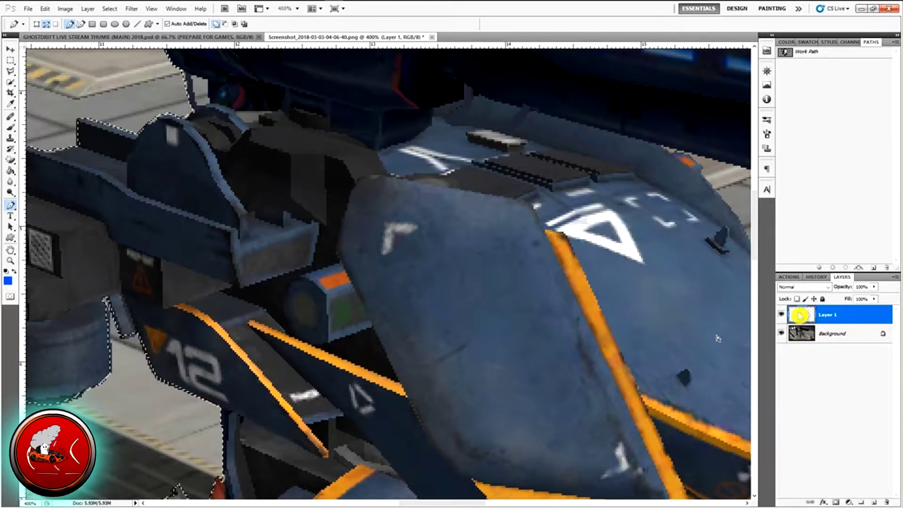
key(ctrl+v)
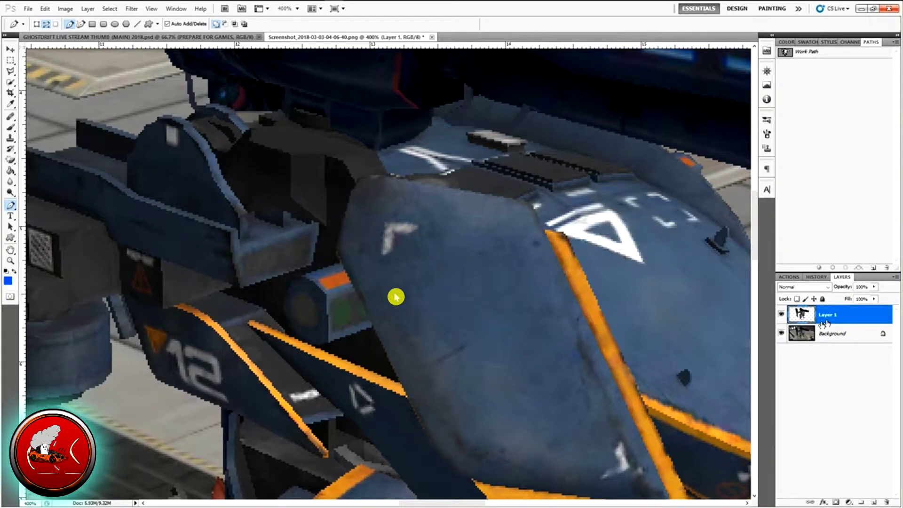
click(781, 333)
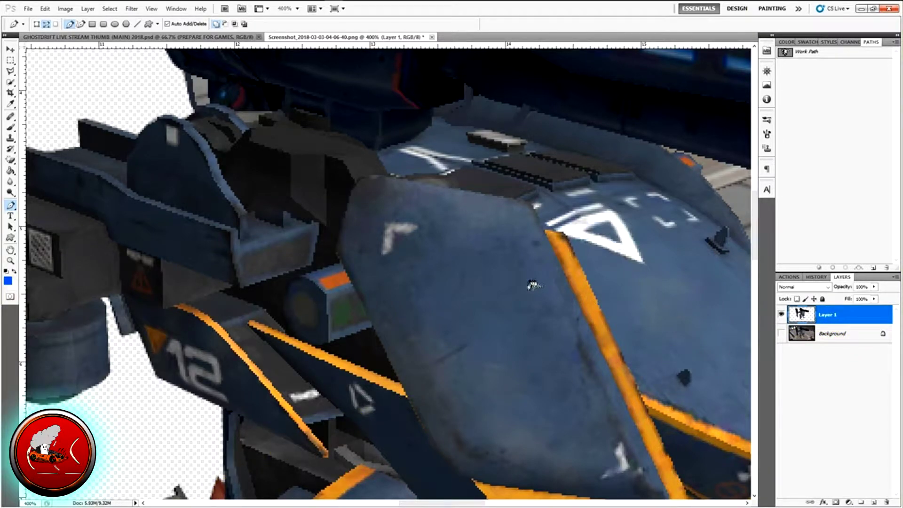
Check the cutout's edges around the legs and vertical cannon, and add a new empty path besides the work path
key(z)
alt+click(393, 267)
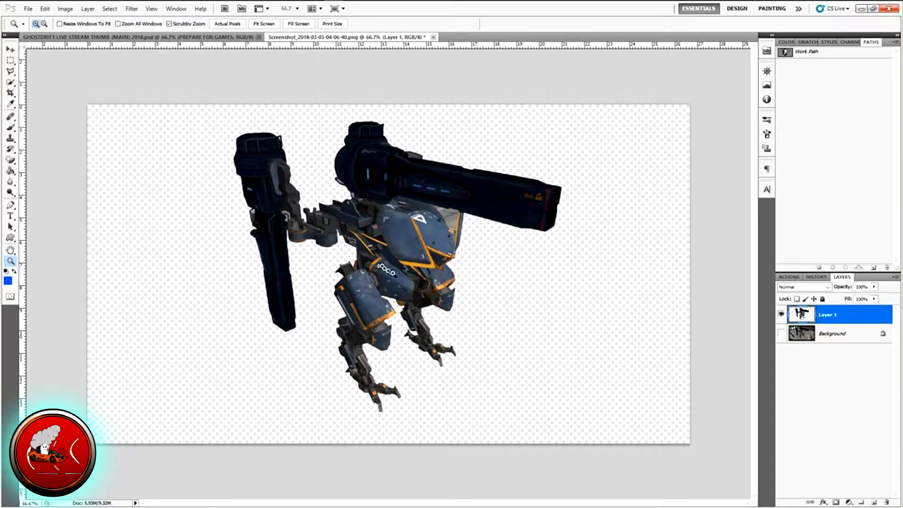
click(389, 264)
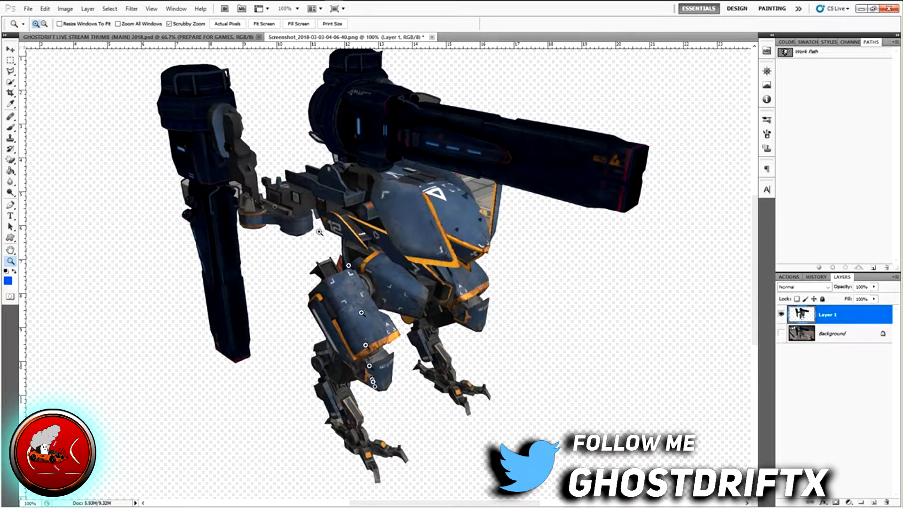
click(430, 365)
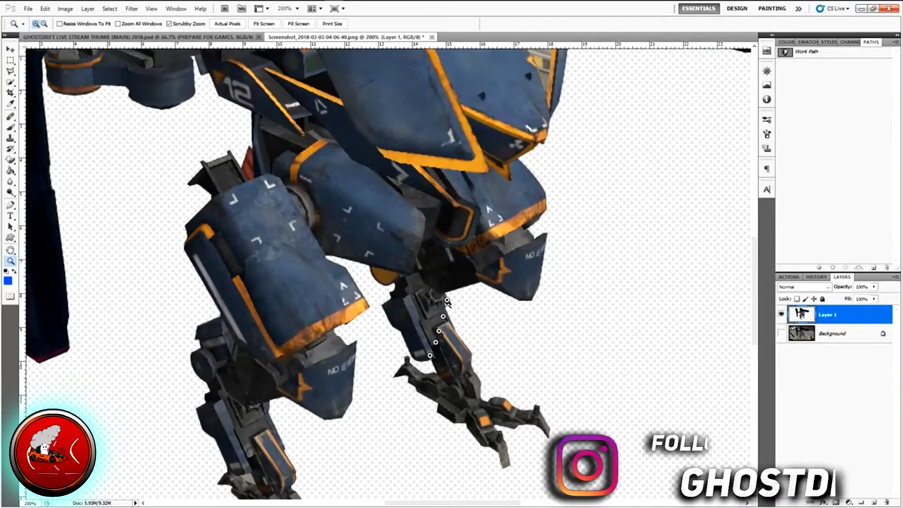
key(h)
drag(432, 247, 291, 181)
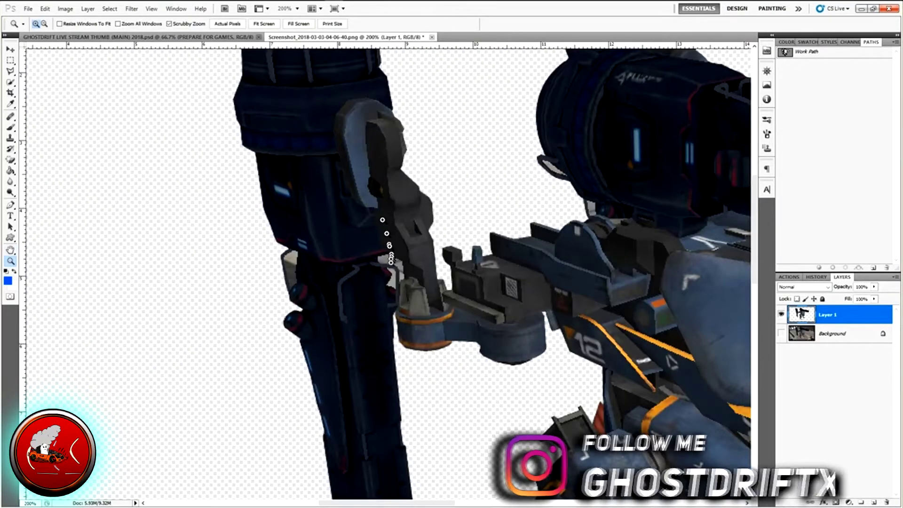
click(812, 52)
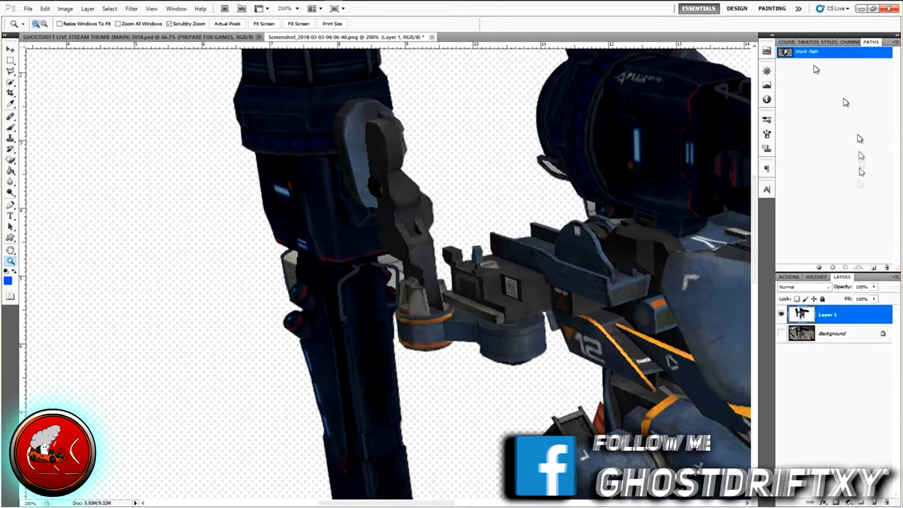
click(874, 268)
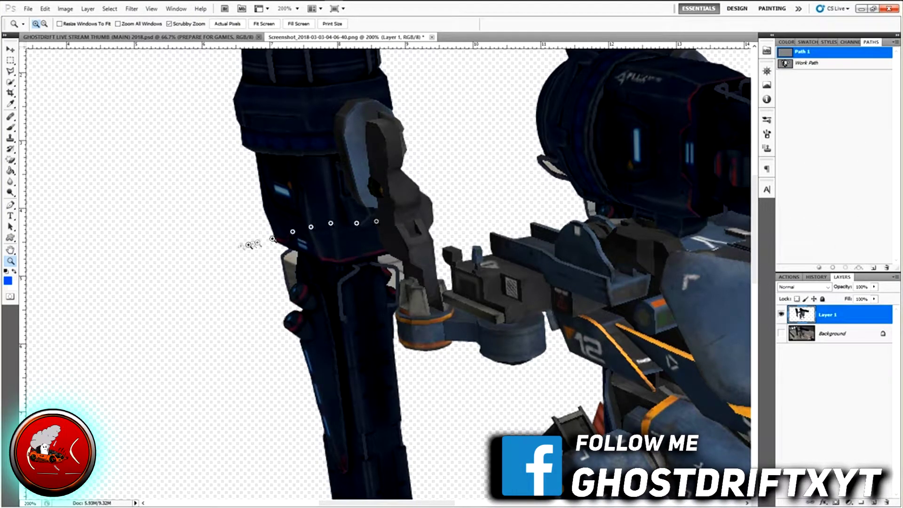
Start a Pen path at the upper tip of the right-hand leg's lower armour plate with a curved anchor at the plate's bottom
key(p)
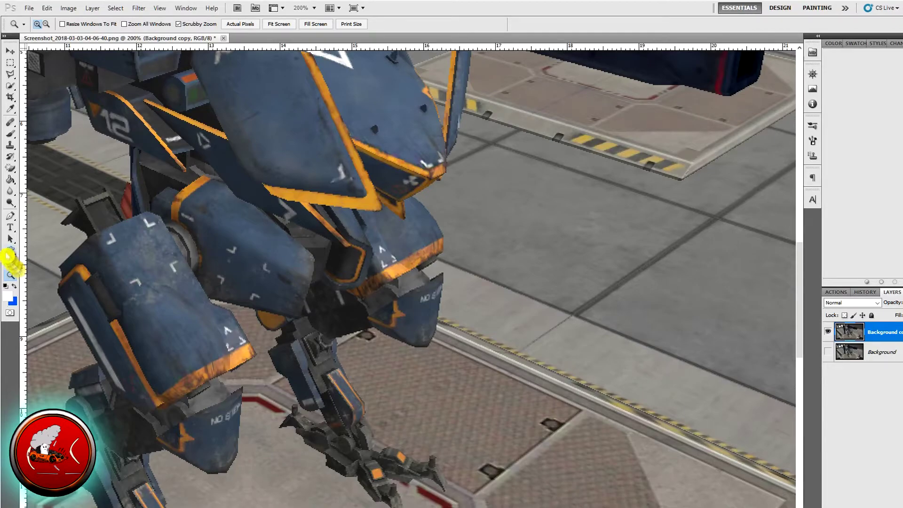
click(11, 218)
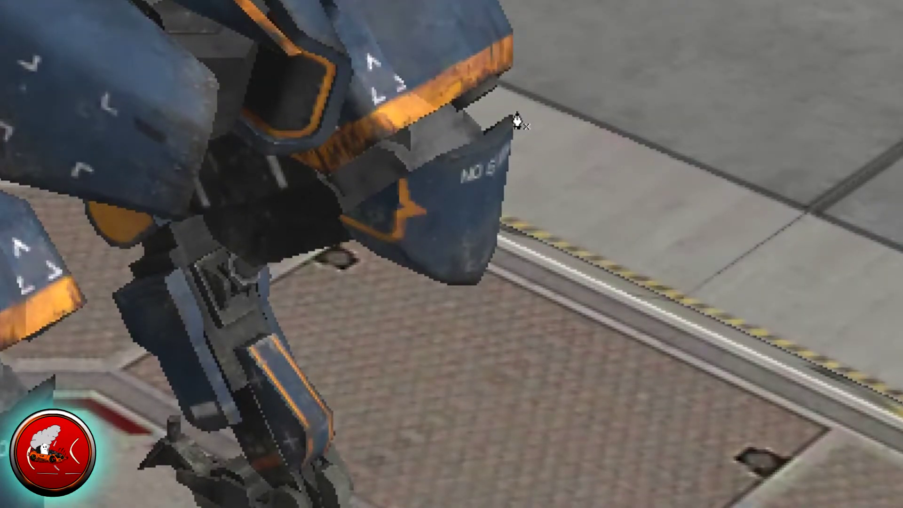
click(511, 118)
drag(476, 286, 313, 318)
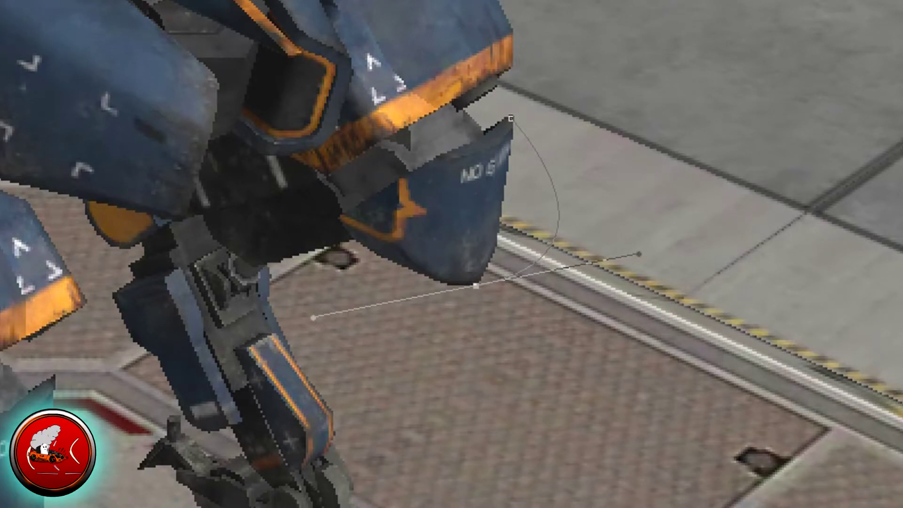
key(z)
click(473, 261)
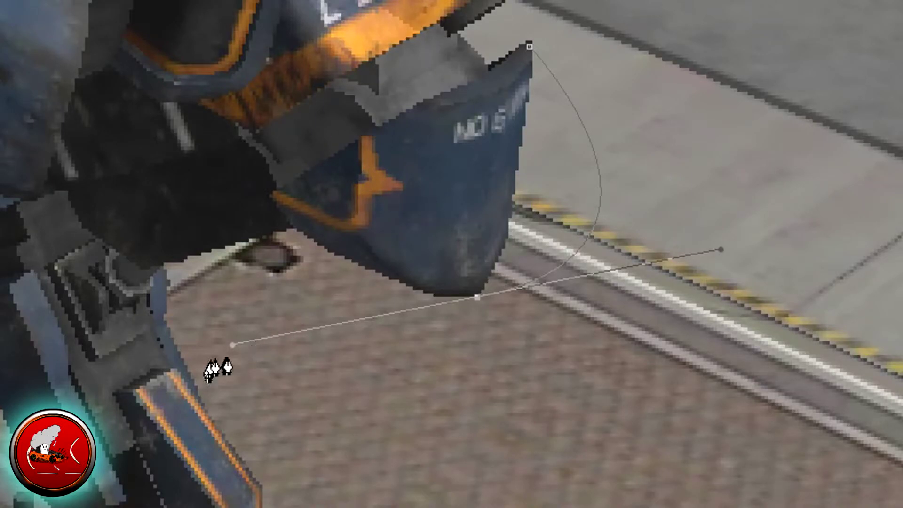
Try placing another curved anchor point beyond the armour plate's curve handle and step back
drag(232, 347, 280, 449)
key(Escape)
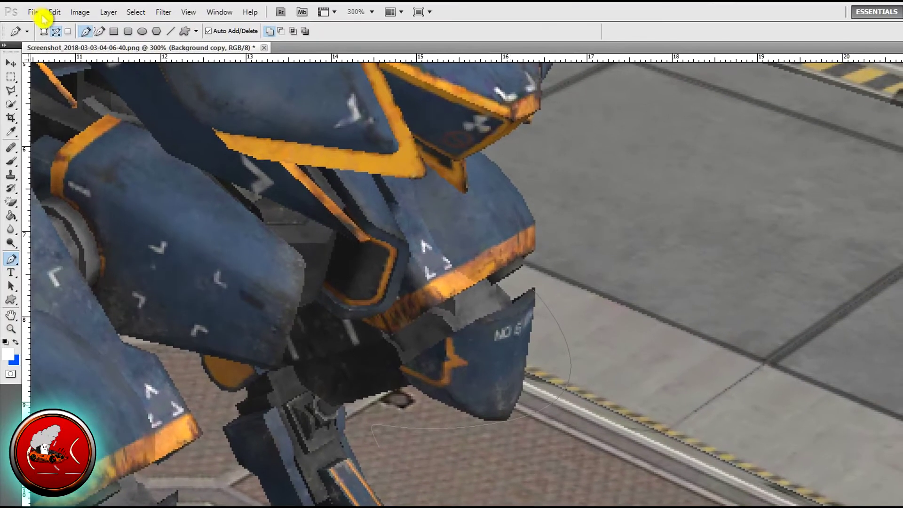
click(55, 12)
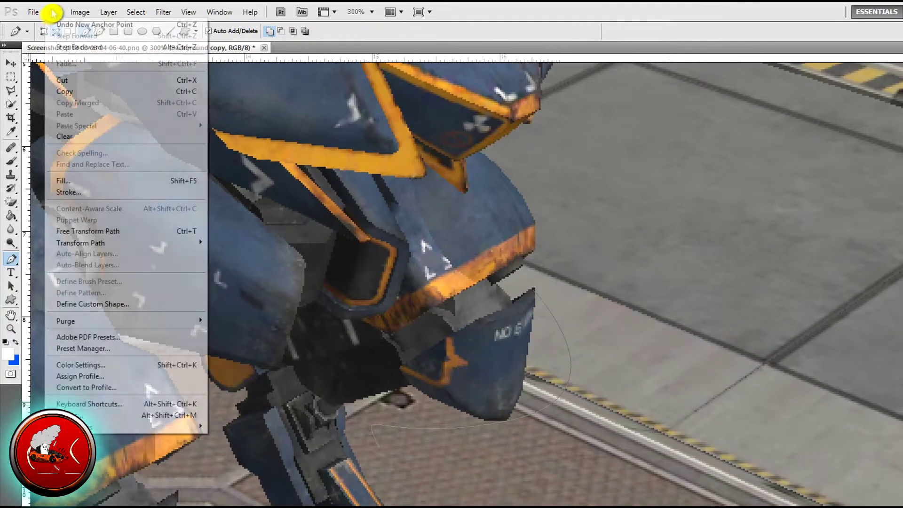
click(91, 47)
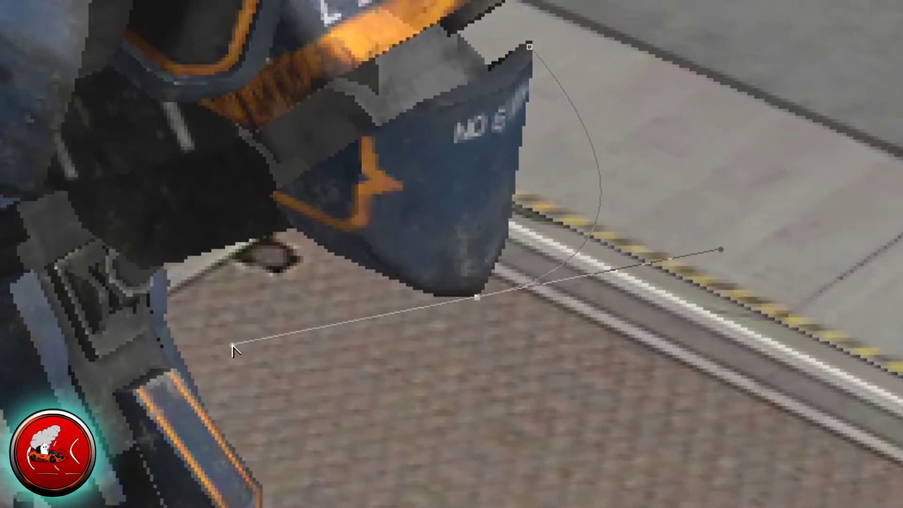
Adjust both direction handles to fit the curve to the armour plate's edge and extend the path along its lower edge
drag(233, 349, 463, 298)
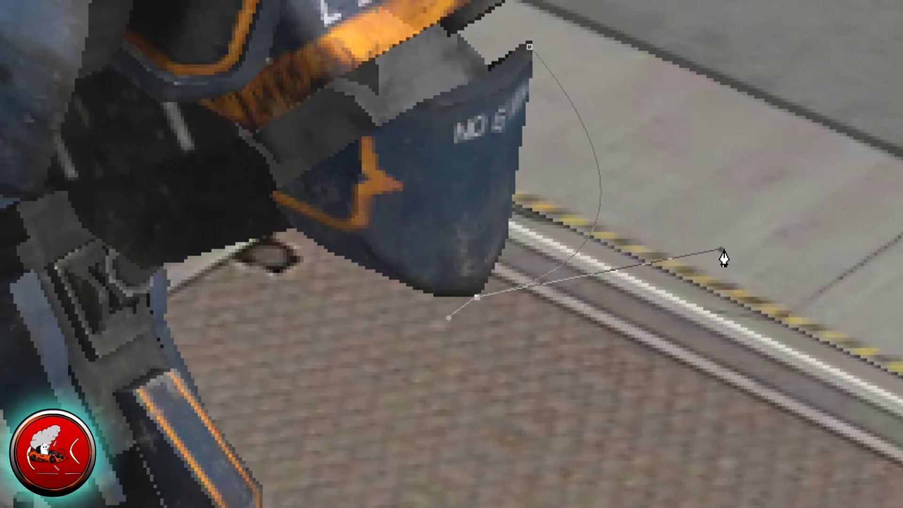
drag(723, 251, 519, 245)
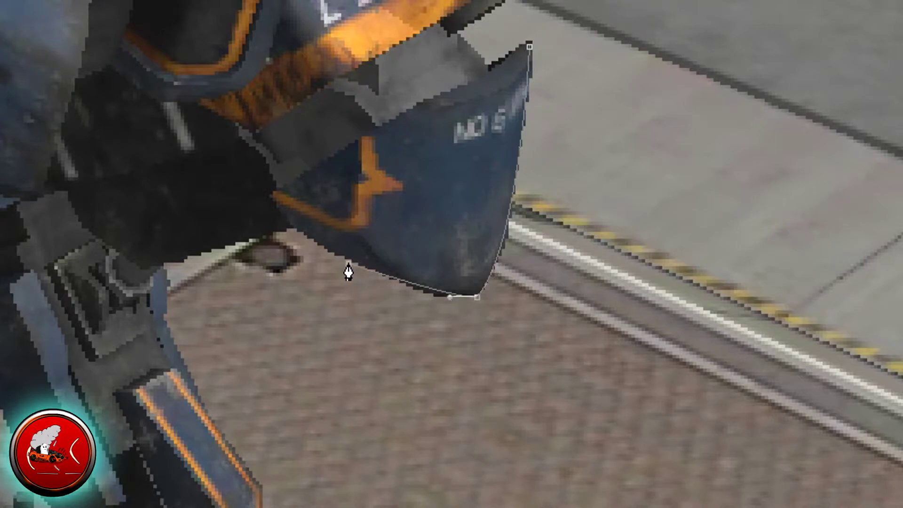
drag(349, 263, 326, 245)
key(ctrl+z)
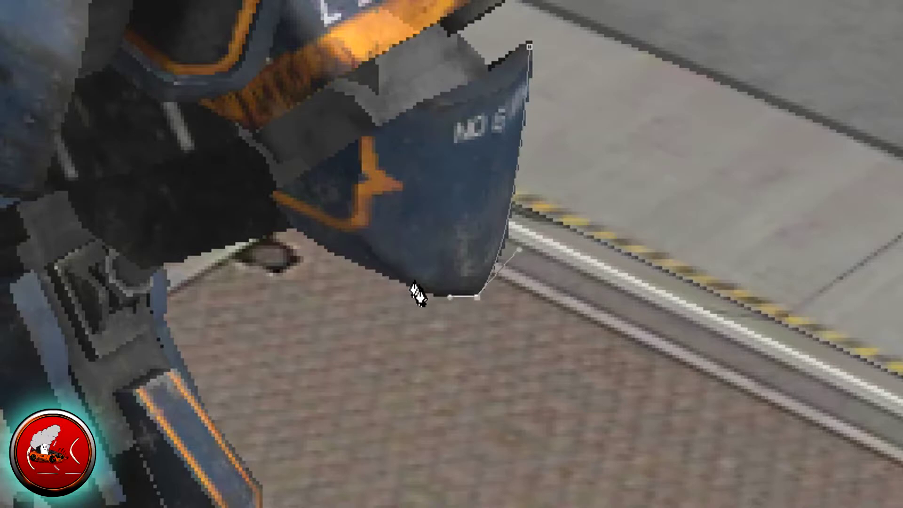
click(361, 267)
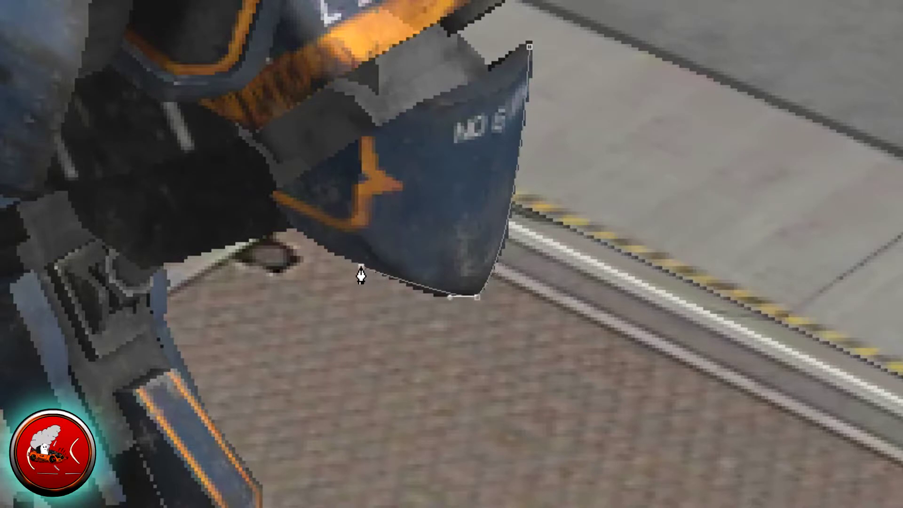
Continue the path past the armour plate and under the dark knee joint to the front of the lower leg
click(293, 230)
click(181, 258)
click(167, 264)
click(167, 281)
click(166, 315)
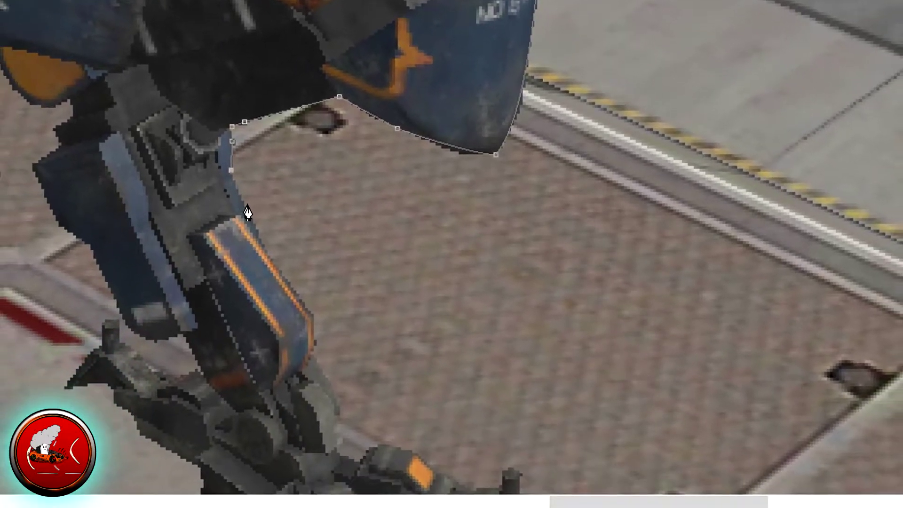
Trace the front edge of the orange-striped shin plate down to the ankle
click(266, 258)
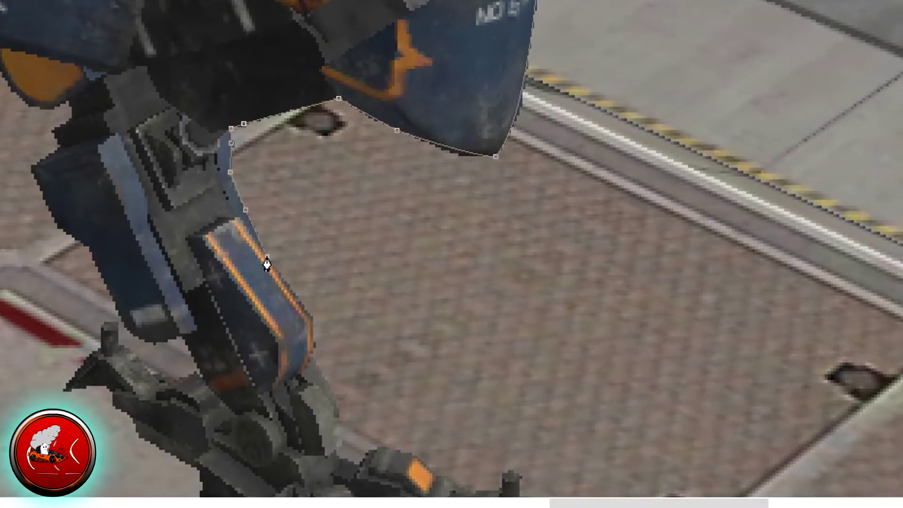
click(298, 304)
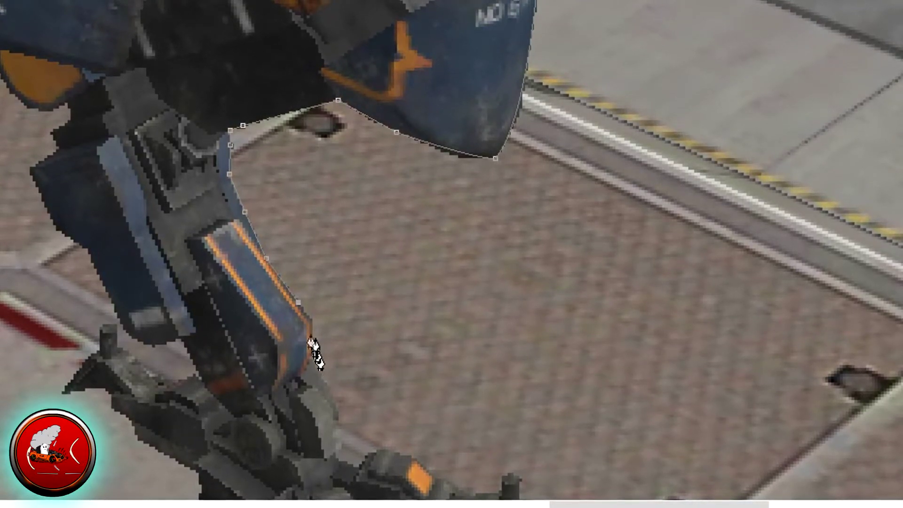
click(312, 328)
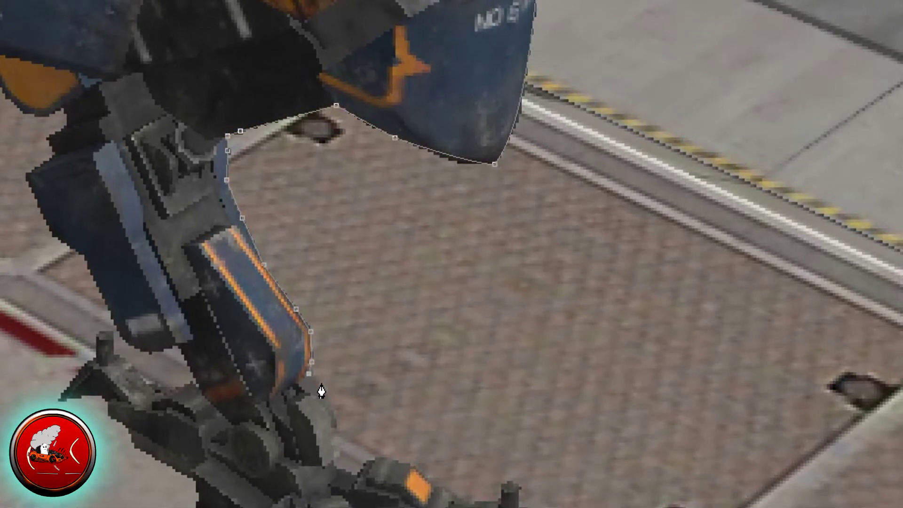
click(336, 436)
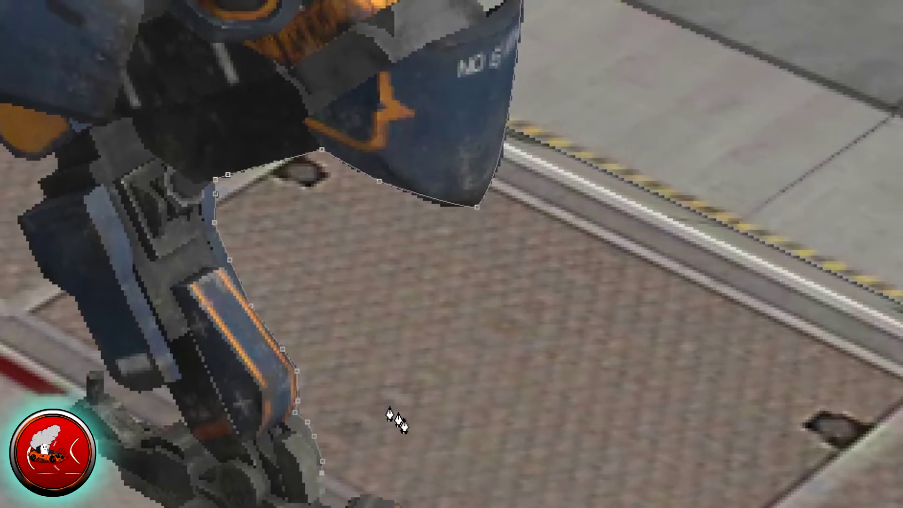
Trace the outer toe's upper edge, around its upright peg and claw, and back beneath the claw
key(h)
drag(374, 417, 490, 447)
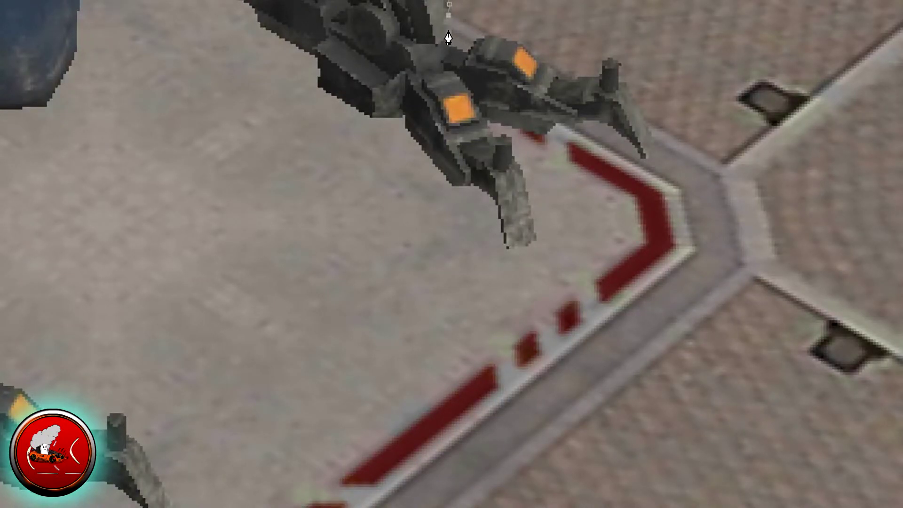
mouse_move(466, 55)
mouse_down()
mouse_move(521, 45)
mouse_move(530, 64)
mouse_move(575, 86)
mouse_move(601, 86)
mouse_move(617, 71)
mouse_up()
click(629, 83)
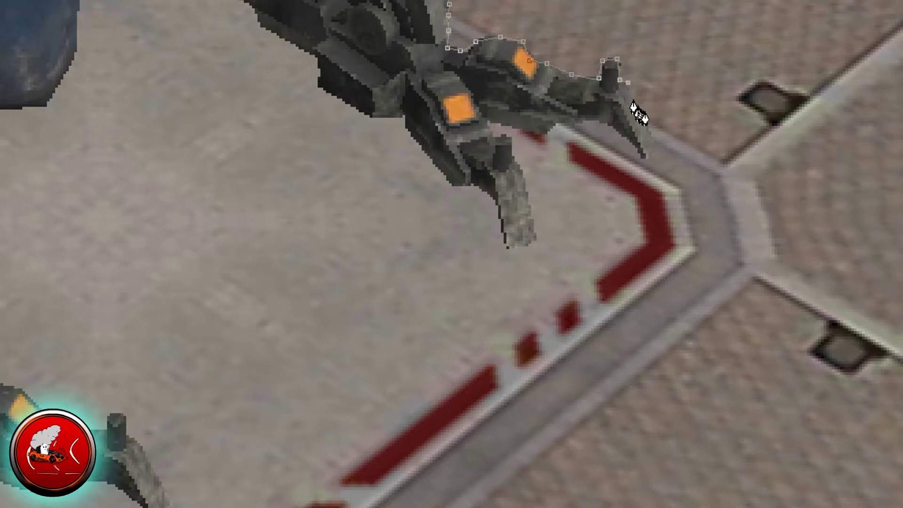
click(652, 139)
click(629, 145)
mouse_move(560, 130)
mouse_down()
mouse_move(507, 142)
mouse_move(518, 112)
mouse_move(530, 126)
mouse_move(549, 126)
mouse_up()
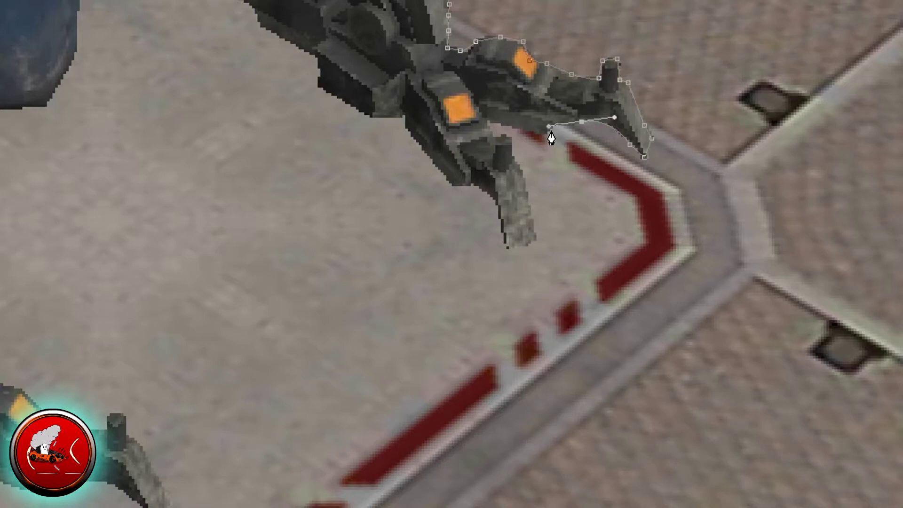
Continue the path along the outer toe's underside back to where it meets the front toe
click(549, 127)
click(544, 134)
click(524, 133)
click(495, 128)
Trace around the front toe's peg and down the outer edge of its claw to the tip
right_click(494, 134)
click(528, 138)
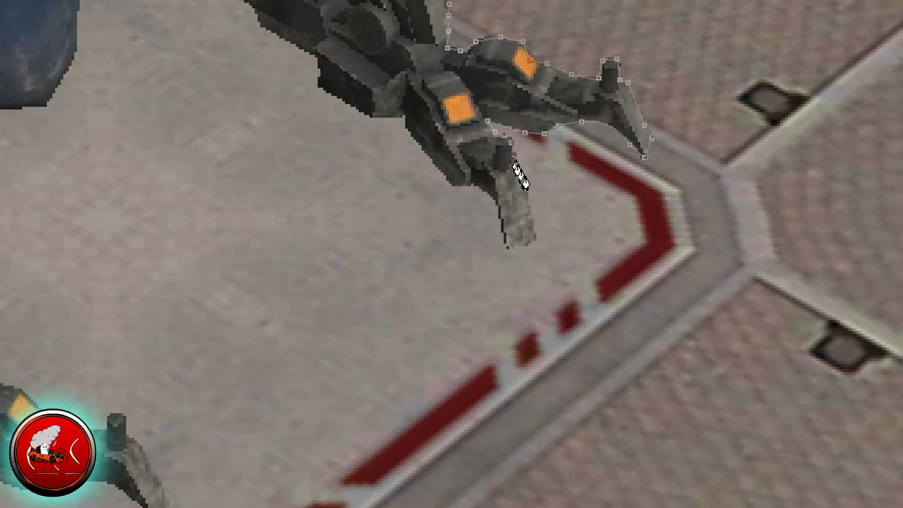
click(527, 180)
click(537, 205)
click(535, 244)
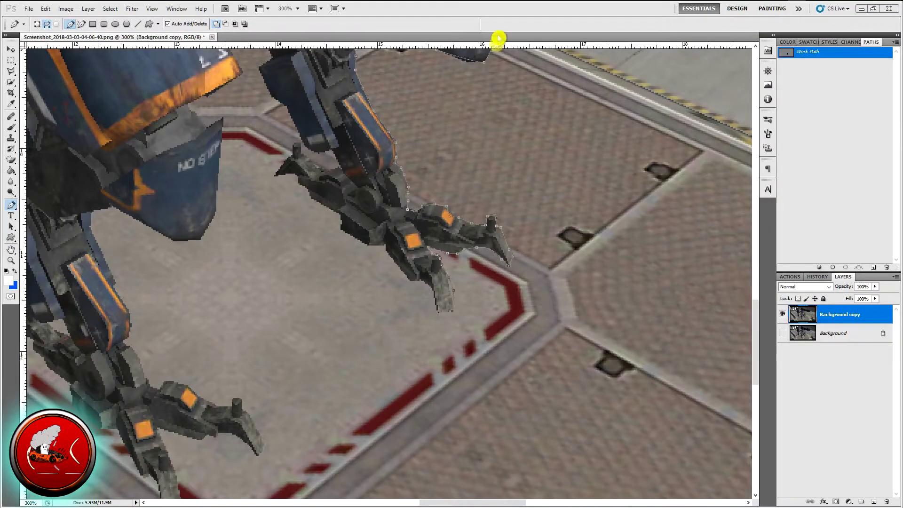
Continue the path across the front toe's claw tip and up its inner edge to the base of the foot
click(436, 312)
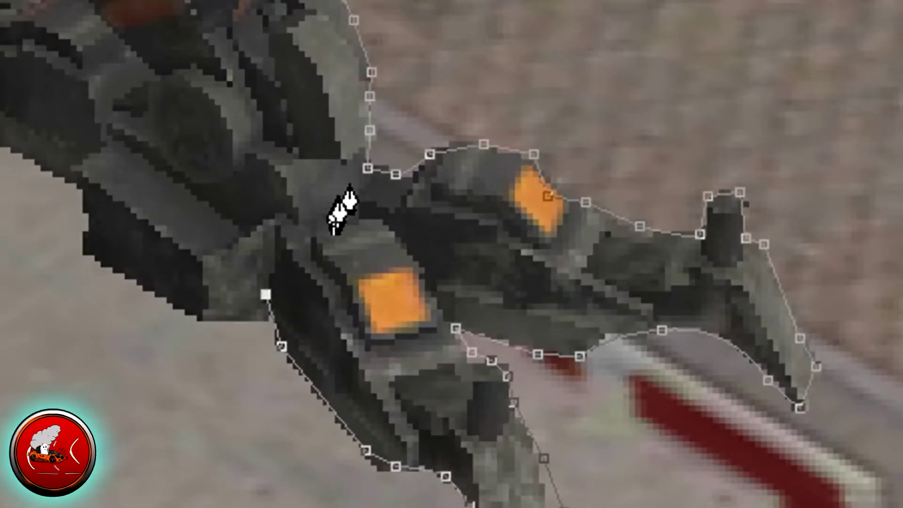
click(368, 169)
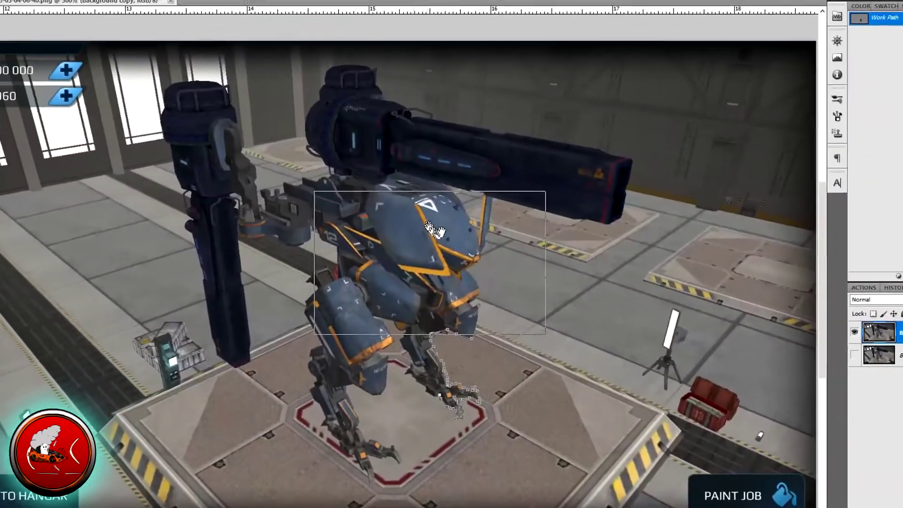
drag(435, 231, 435, 231)
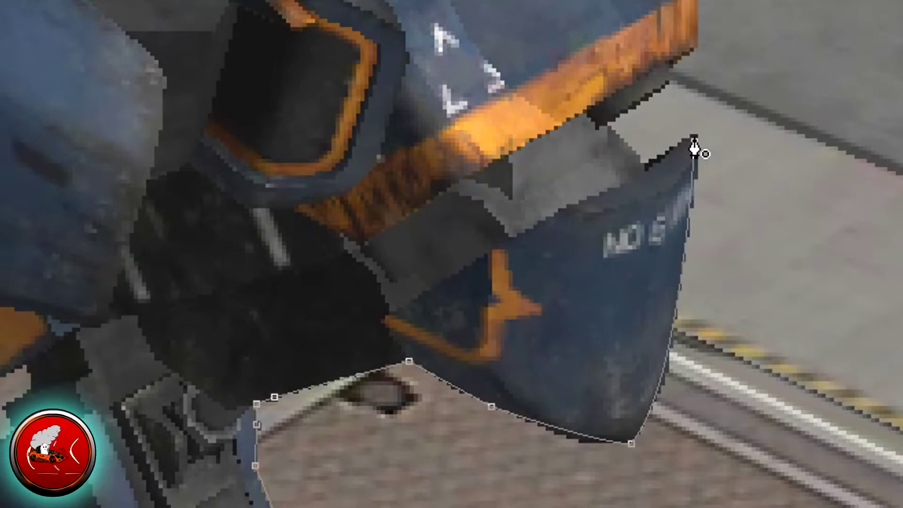
click(693, 139)
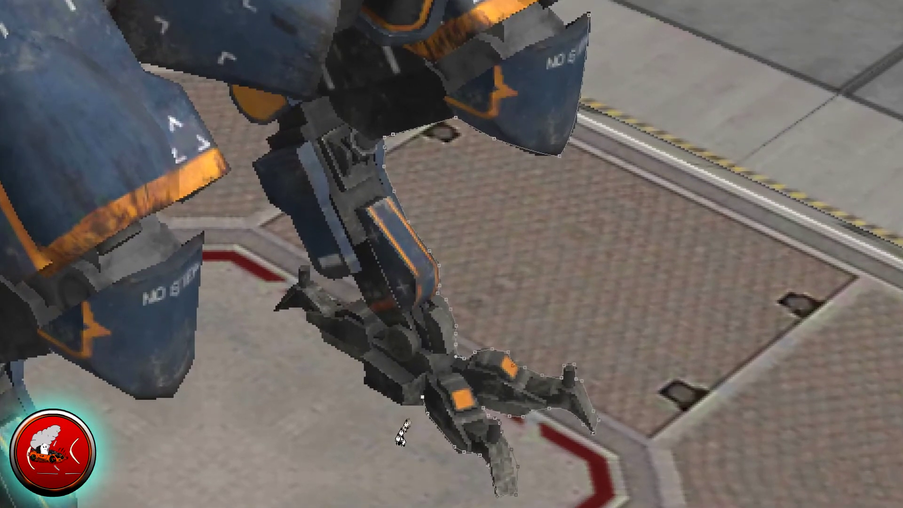
Trace the underside of the foot back to the rear toe and around its pointed claw and upright peg
click(403, 403)
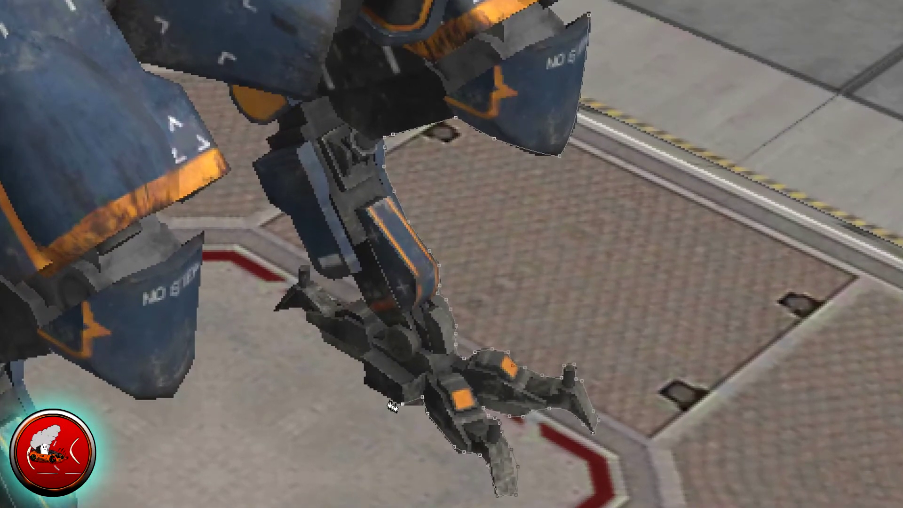
click(361, 359)
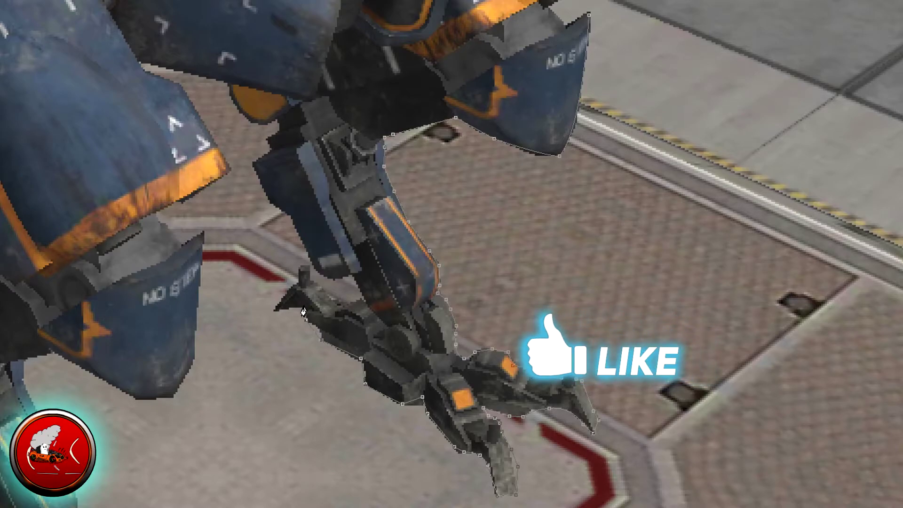
click(275, 311)
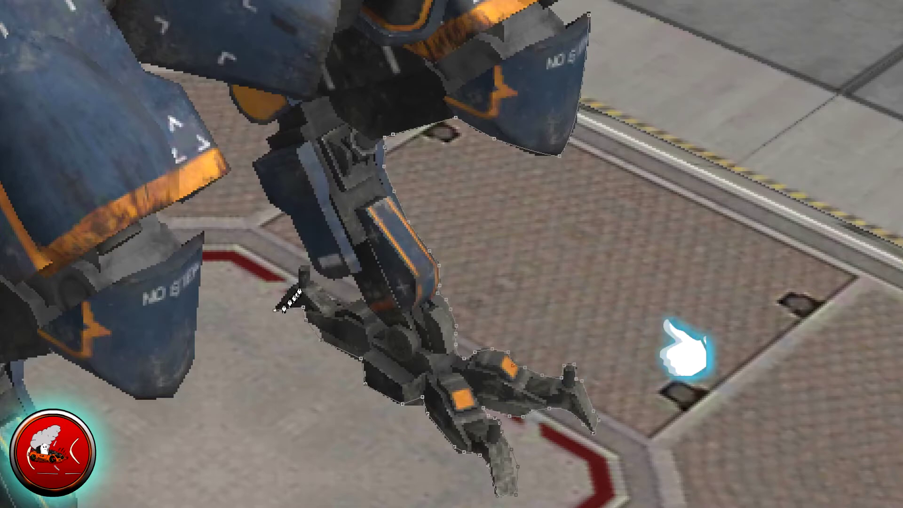
click(299, 281)
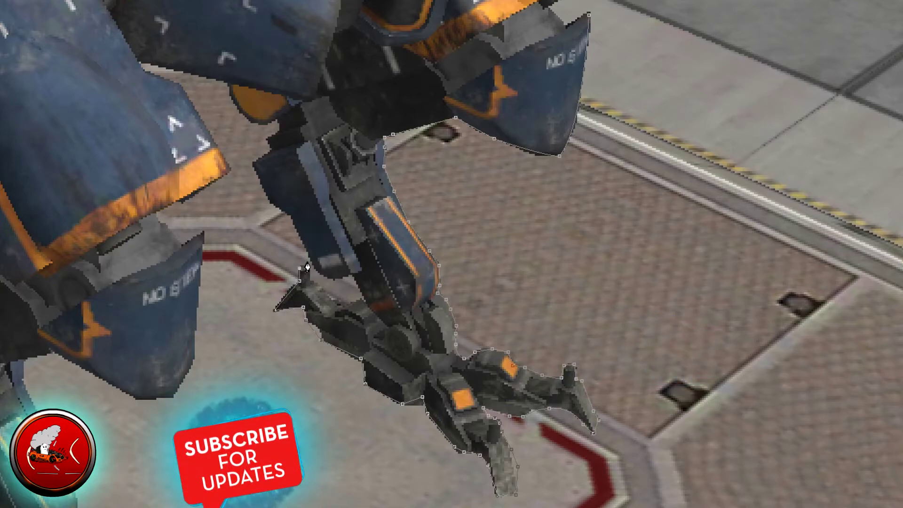
click(310, 271)
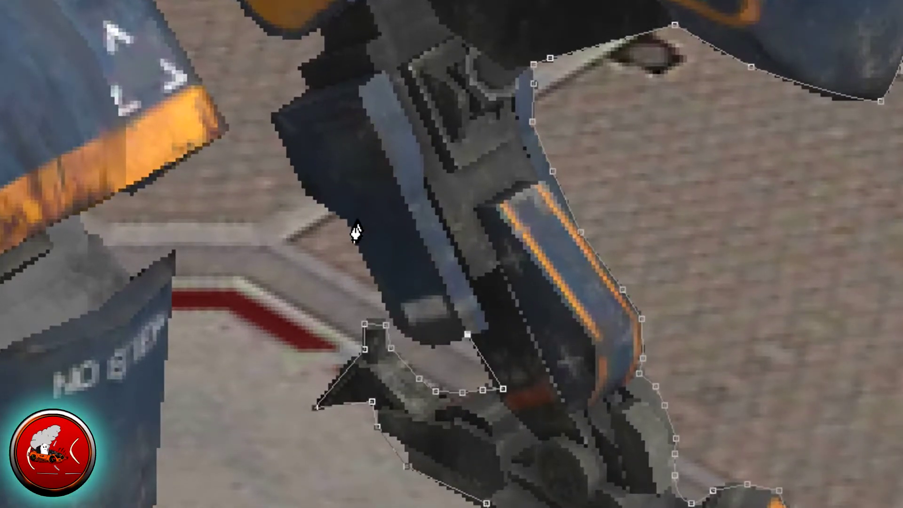
Trace the blue calf plate's rear edge with a curved segment, dropping its outgoing handle, and close the path at the knee guard's tip
drag(352, 226, 294, 61)
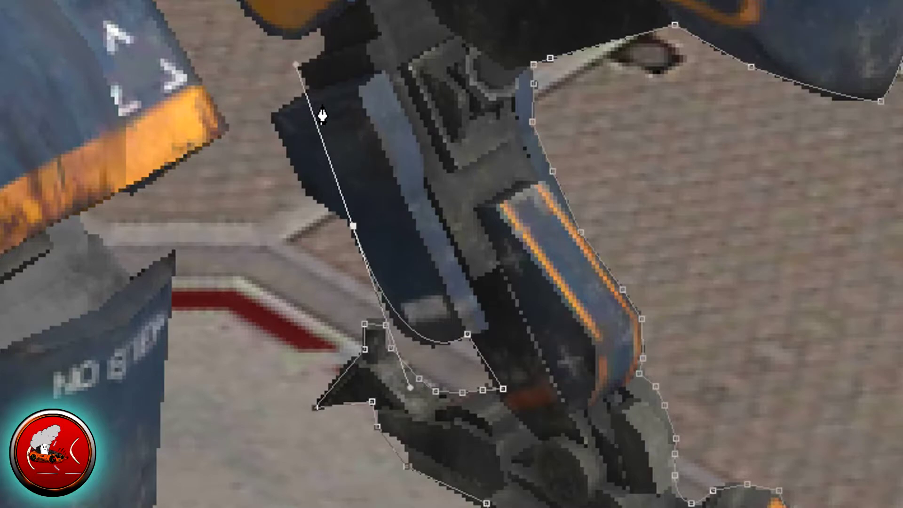
alt+click(353, 226)
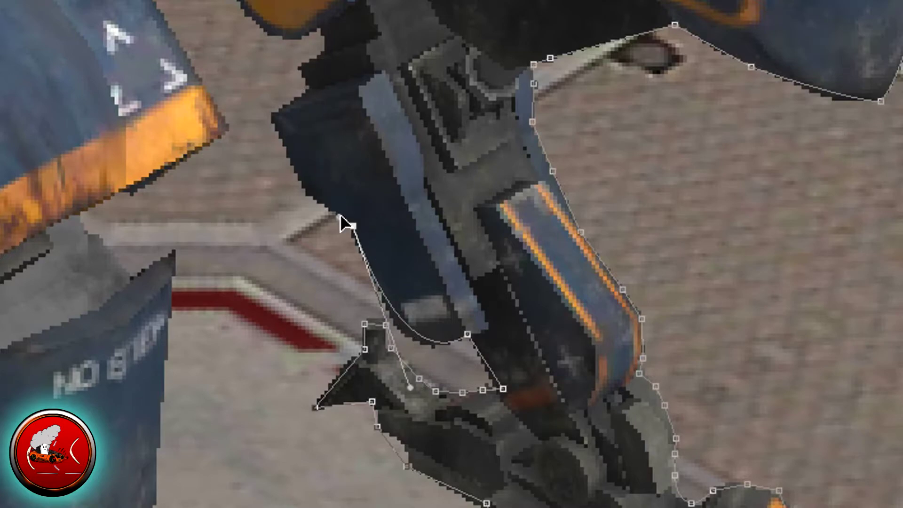
drag(313, 196, 308, 192)
click(291, 157)
click(259, 119)
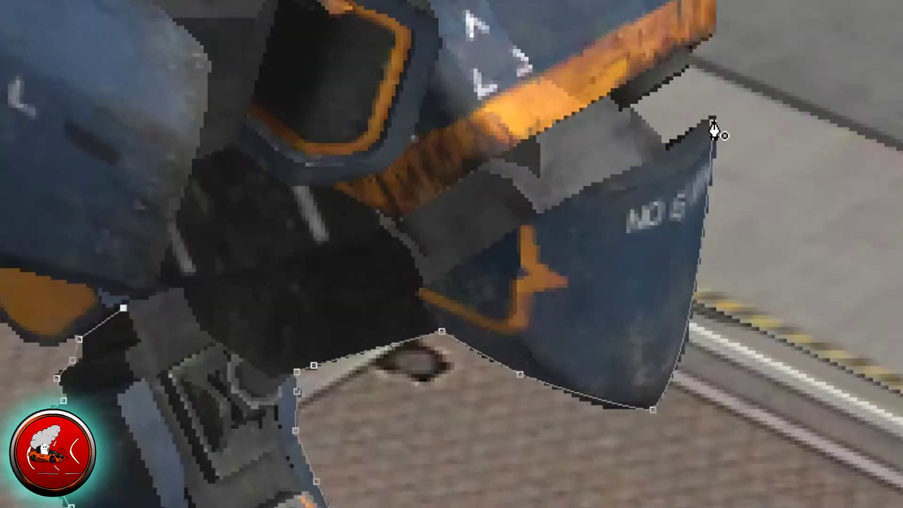
click(589, 15)
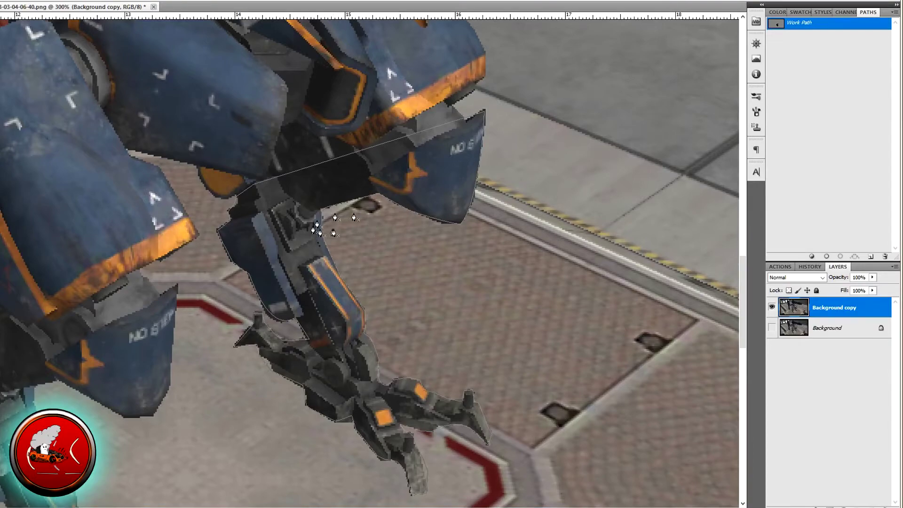
Convert the leg path into a new anti-aliased selection with a feather radius of 0 pixels
drag(828, 27, 815, 33)
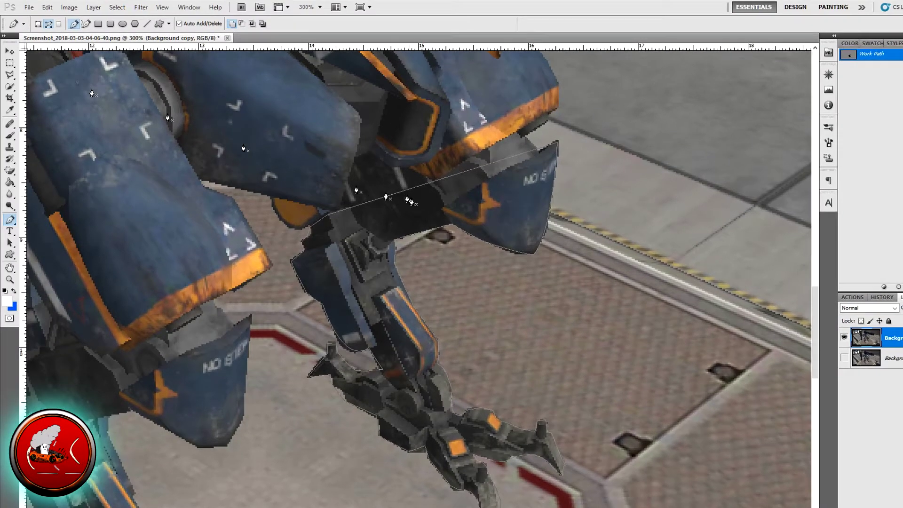
right_click(404, 205)
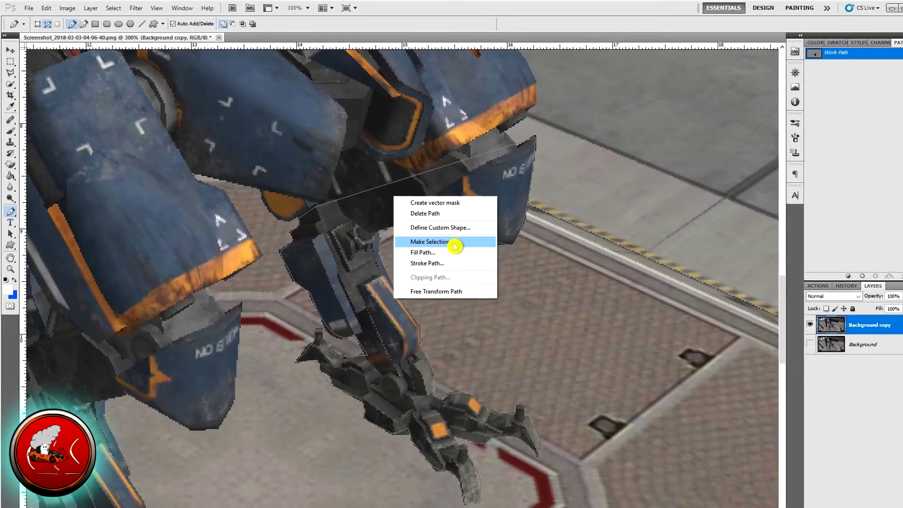
click(454, 242)
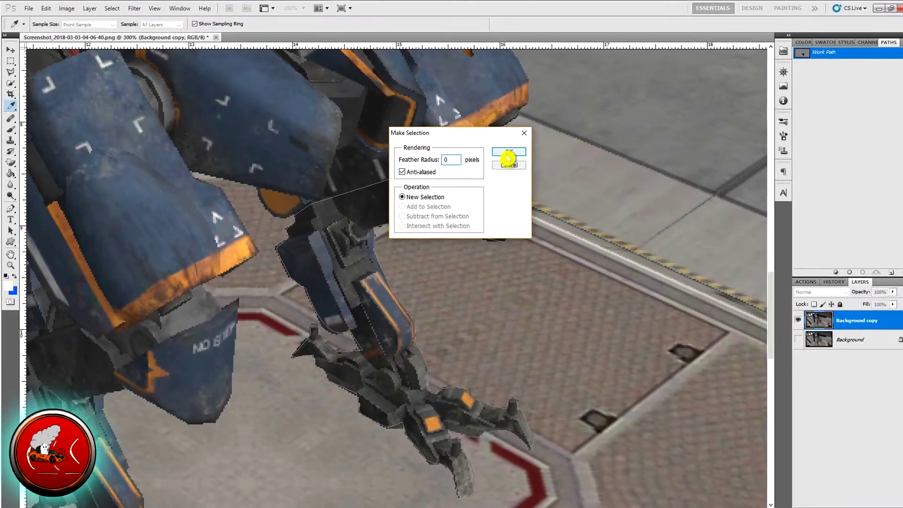
click(508, 153)
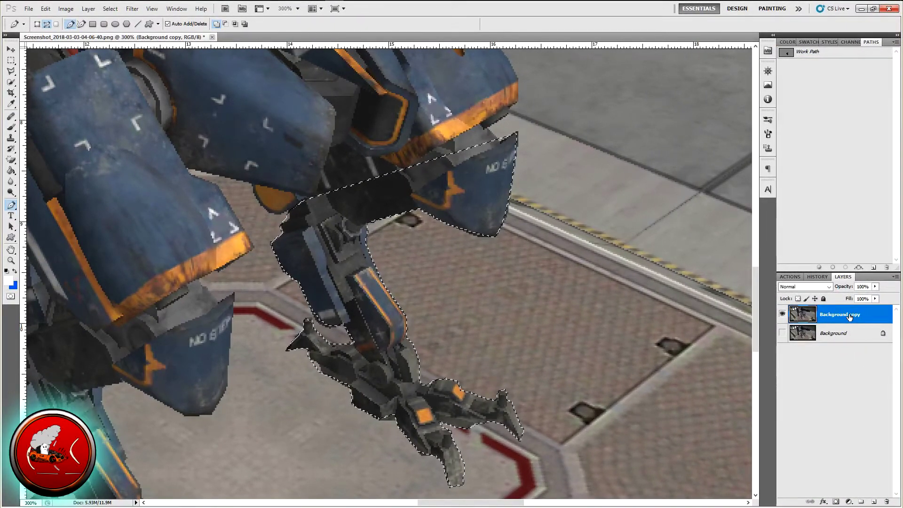
Copy the selected leg from the Background copy layer onto a new layer, deselect it, and hide Background copy
click(873, 502)
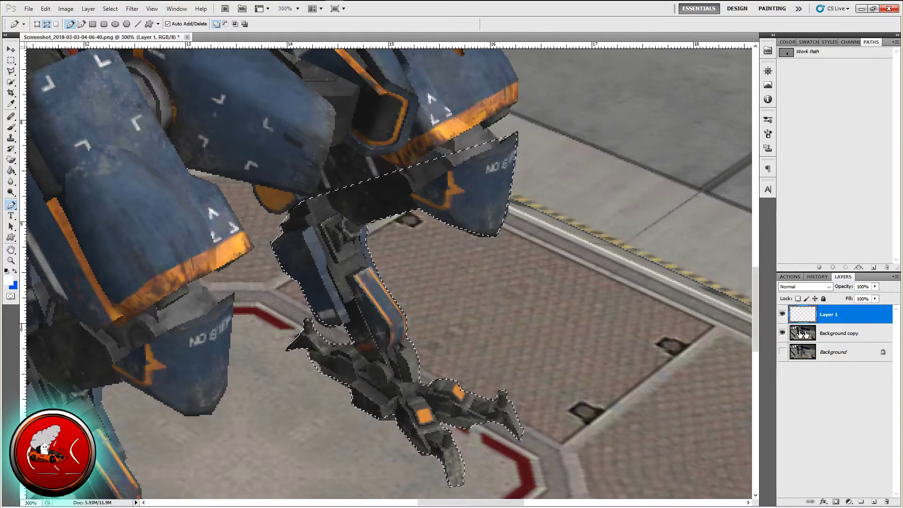
click(854, 334)
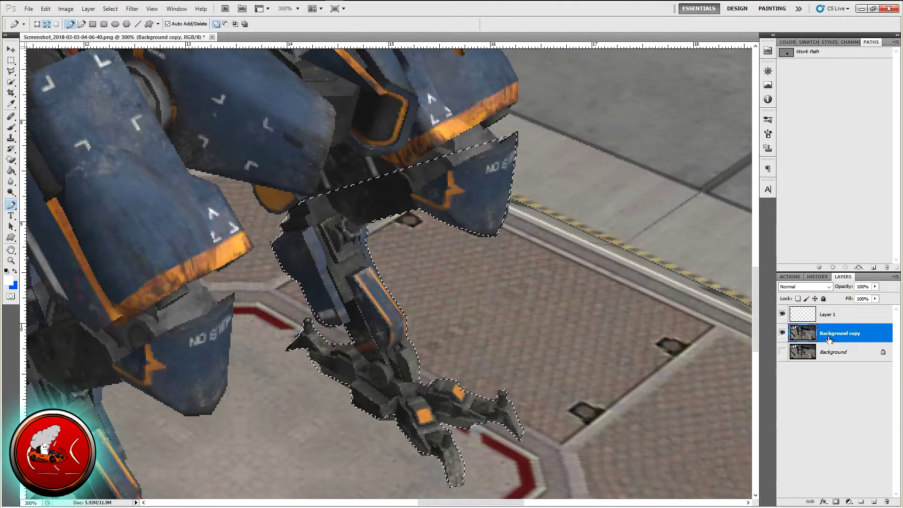
click(839, 315)
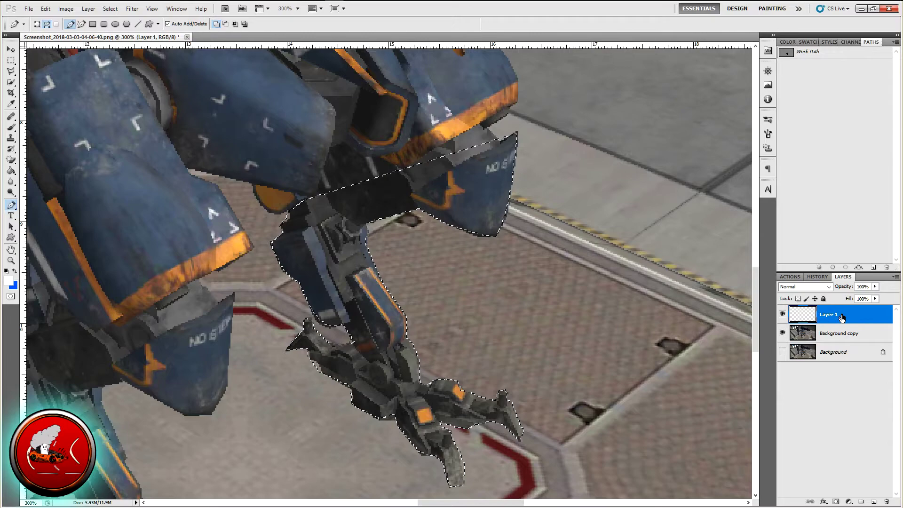
key(ctrl+d)
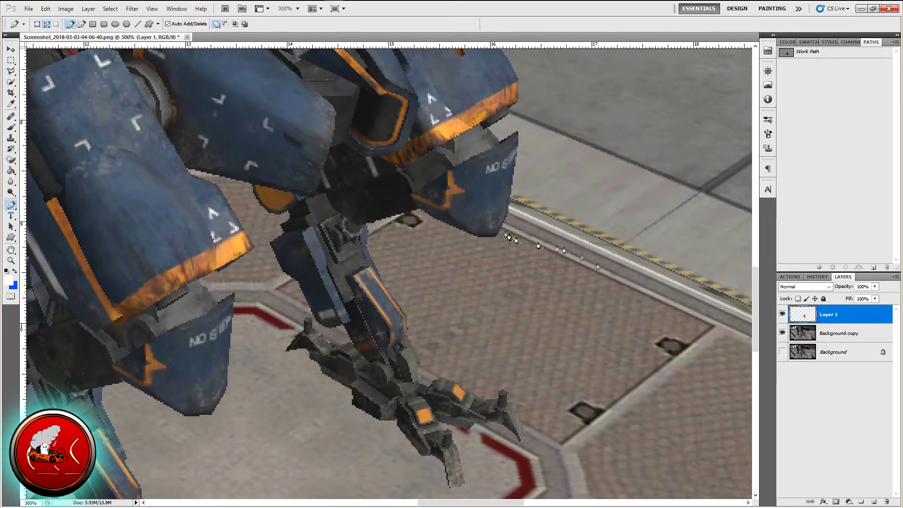
click(783, 333)
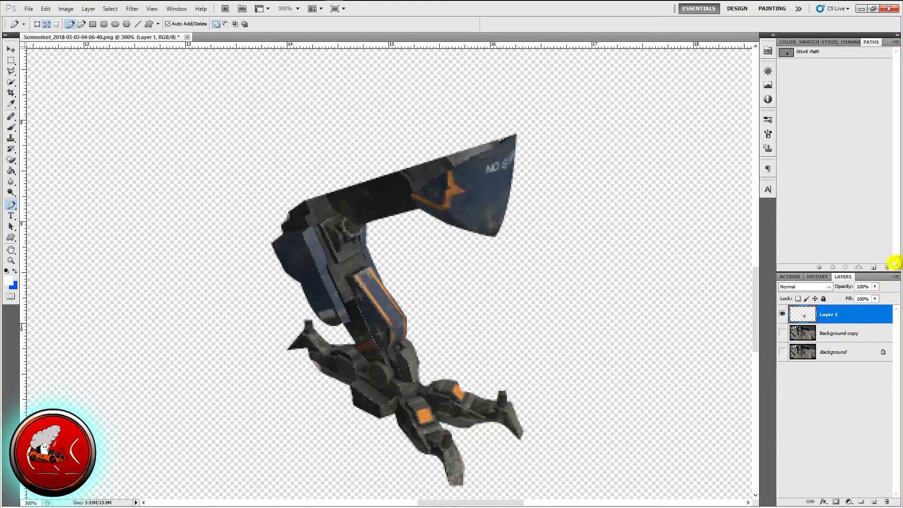
Create a new empty path for the orange square on the front toe
click(873, 268)
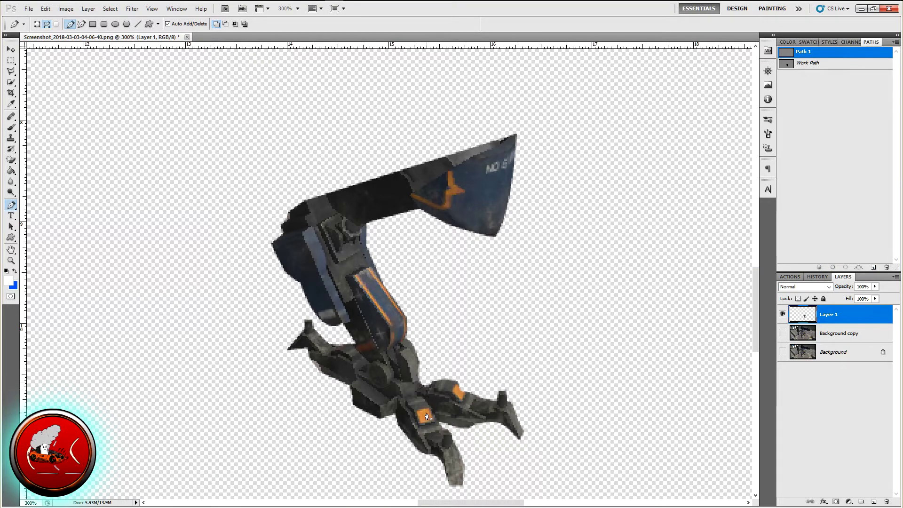
key(h)
drag(427, 416, 467, 407)
key(z)
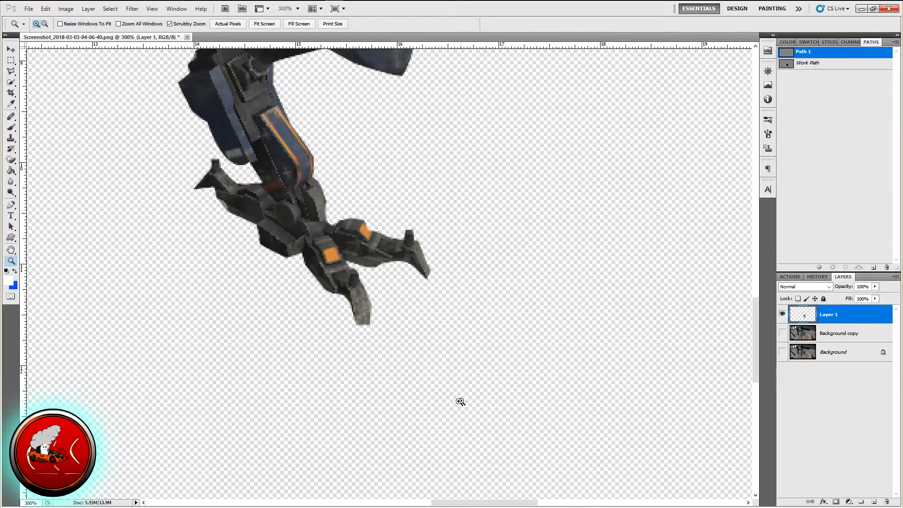
click(331, 256)
click(331, 257)
click(331, 258)
click(332, 260)
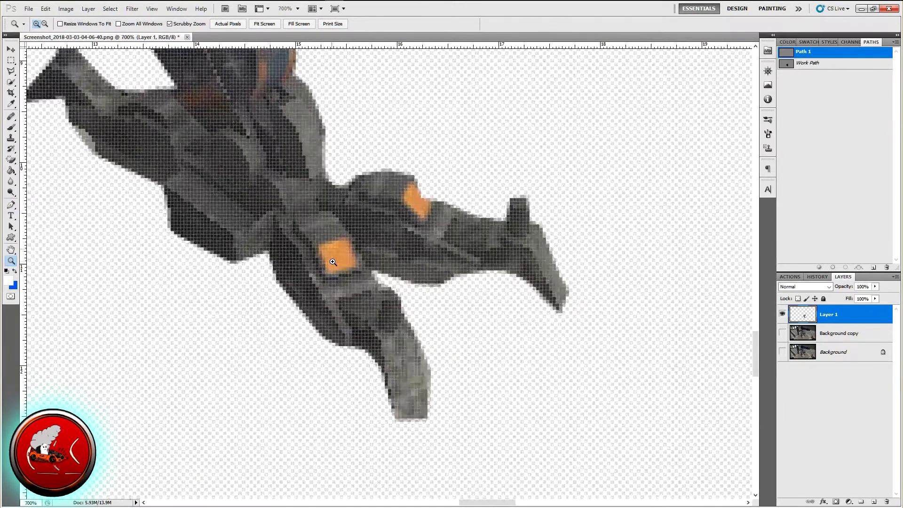
click(333, 261)
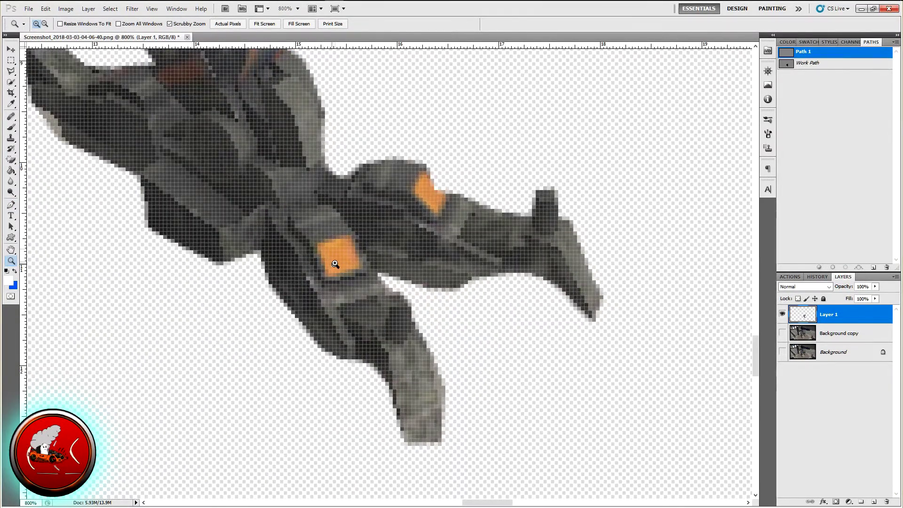
click(46, 25)
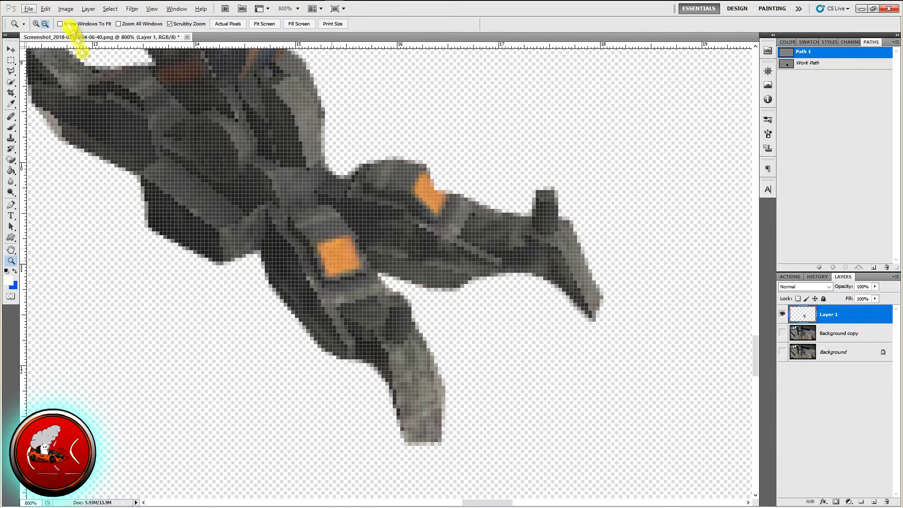
click(36, 24)
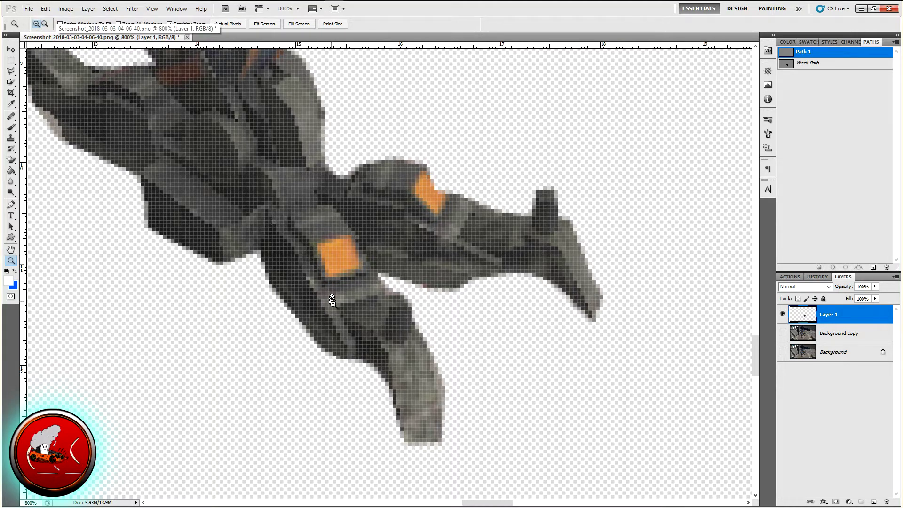
key(alt)
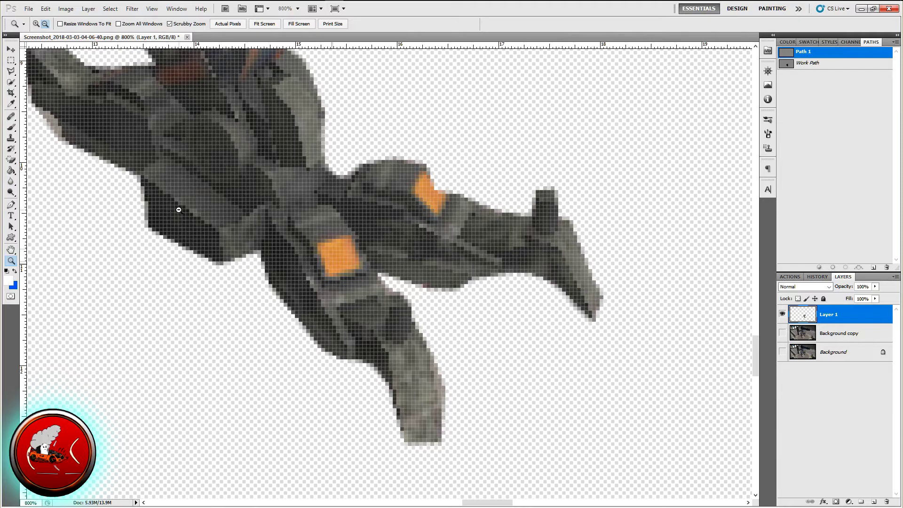
key(p)
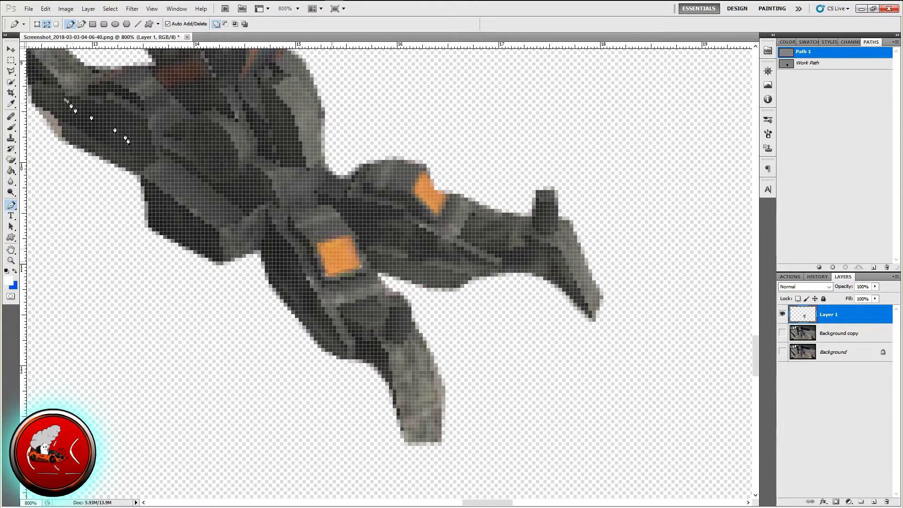
click(12, 72)
click(336, 269)
Outline the orange square on the front toe with a closed four-sided path
key(h)
drag(348, 278, 450, 368)
key(z)
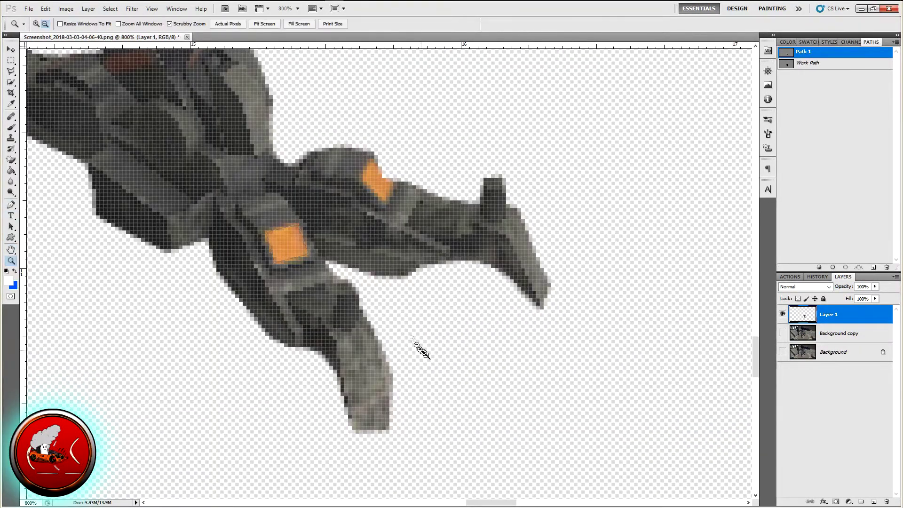
alt+click(283, 241)
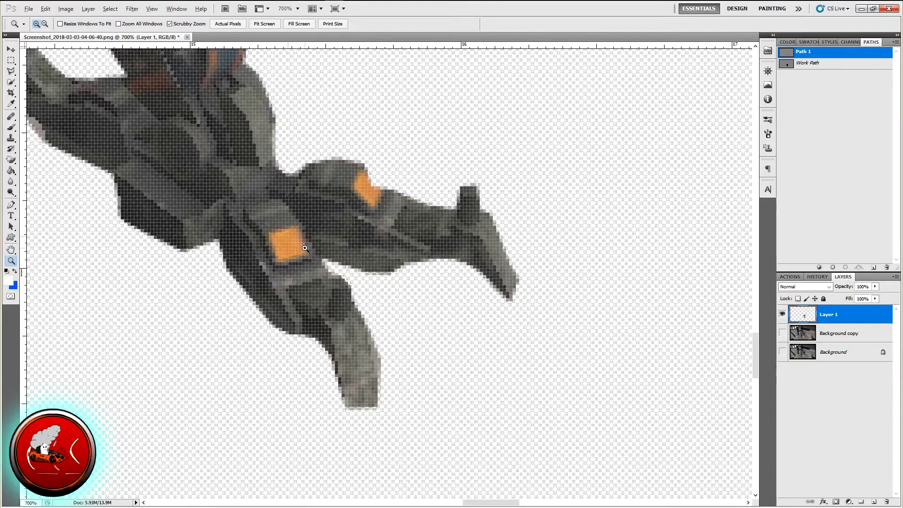
click(303, 247)
click(285, 245)
click(278, 245)
click(277, 245)
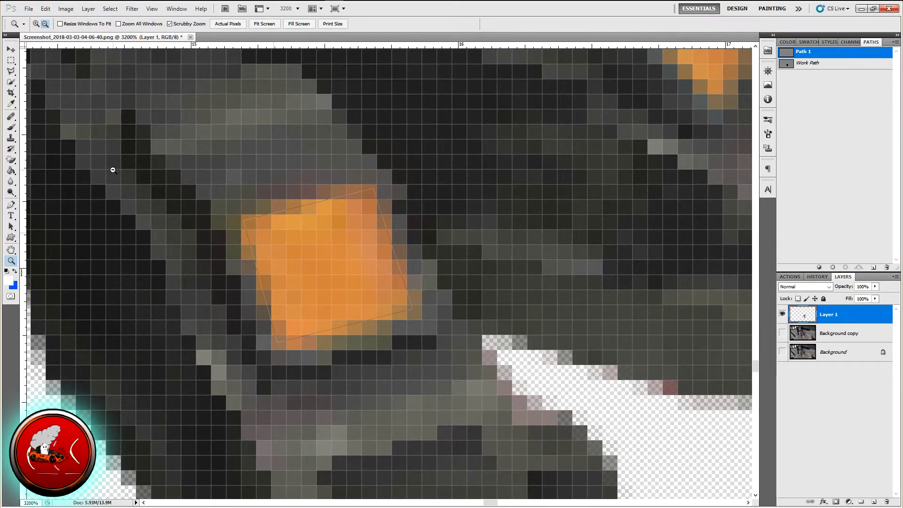
Convert the orange square's path into a new anti-aliased selection with 0-pixel feather and delete its contents from Layer 1
key(p)
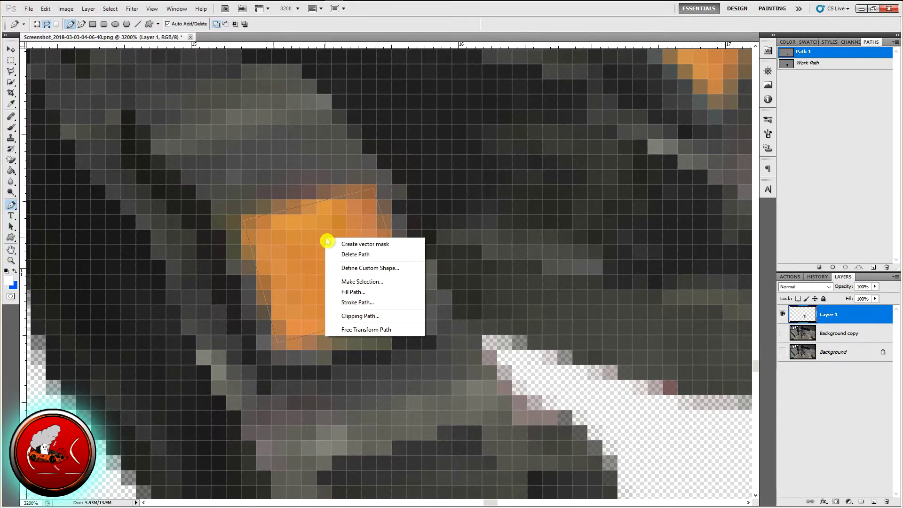
click(360, 282)
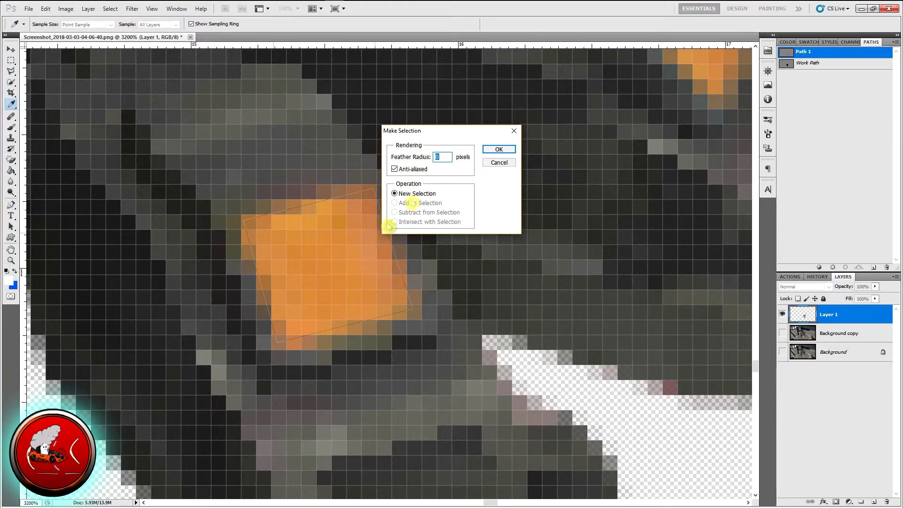
click(495, 150)
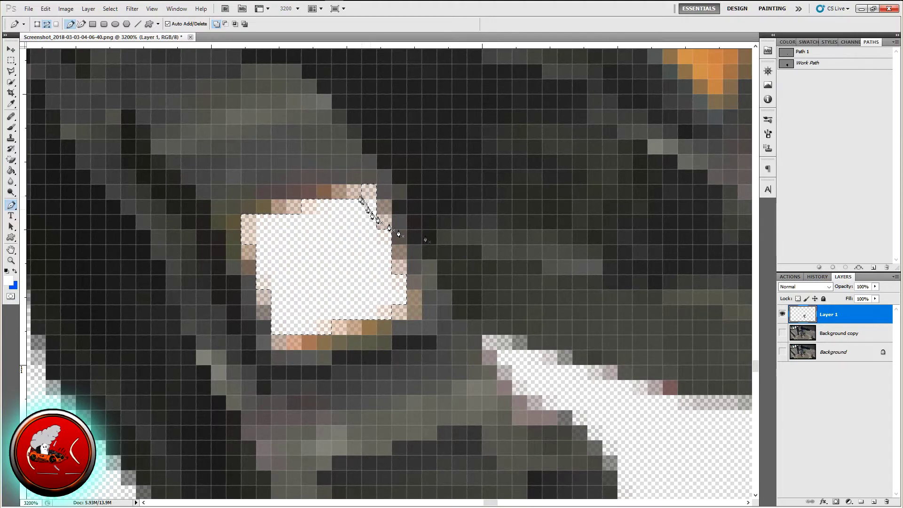
Deselect the cut-out square on the front toe using the Rectangular Marquee Tool
key(z)
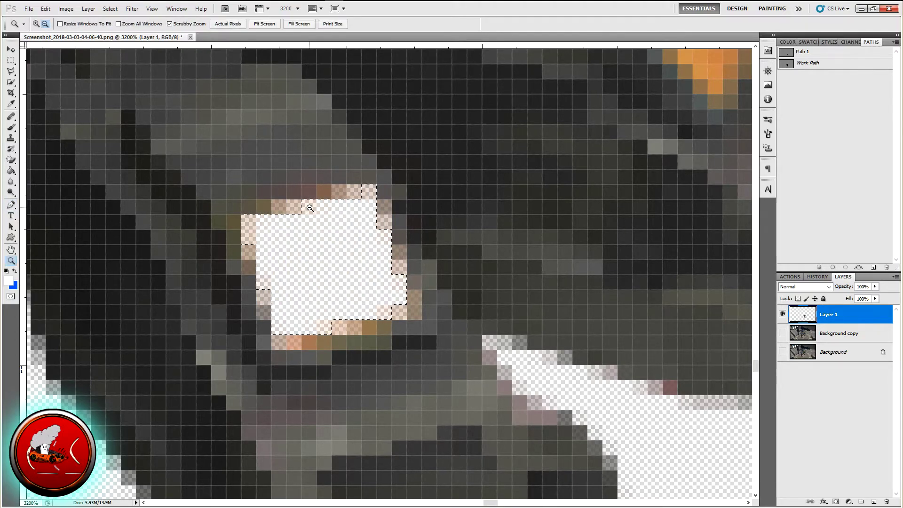
scroll(316, 232, down, 5)
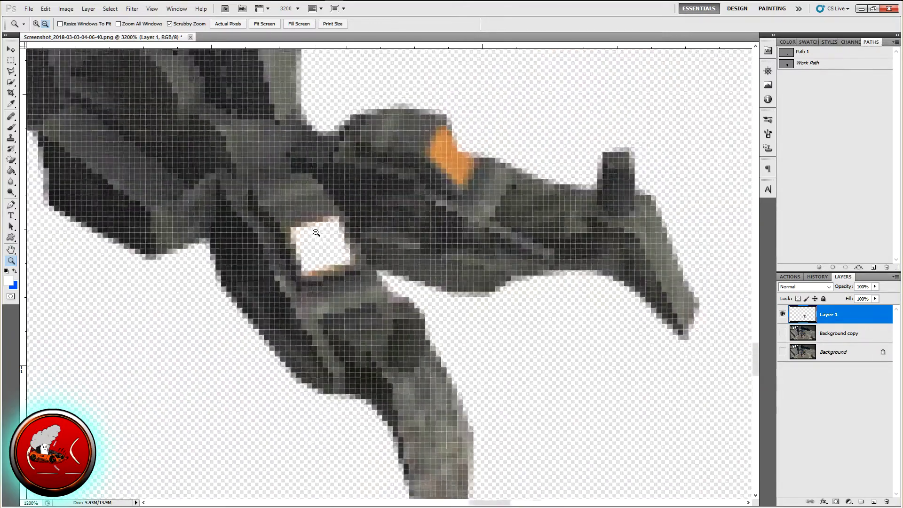
scroll(316, 233, down, 3)
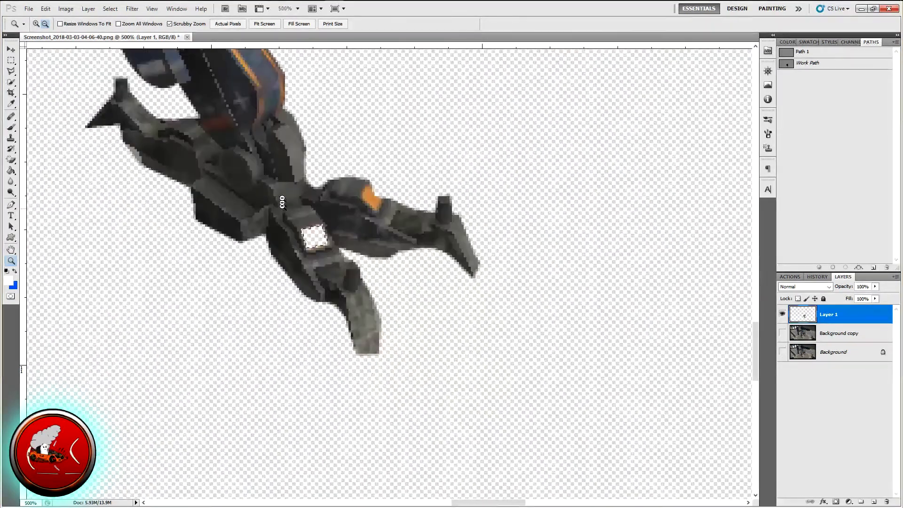
scroll(274, 182, down, 4)
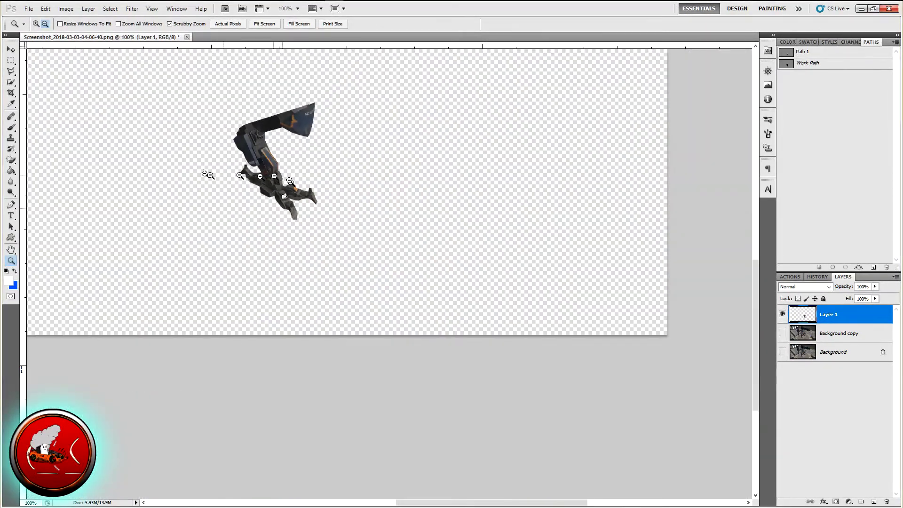
click(11, 62)
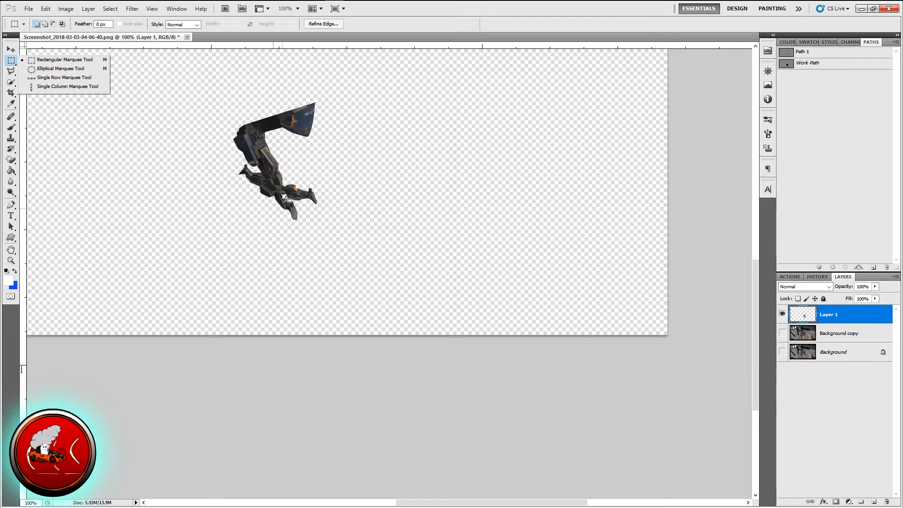
key(z)
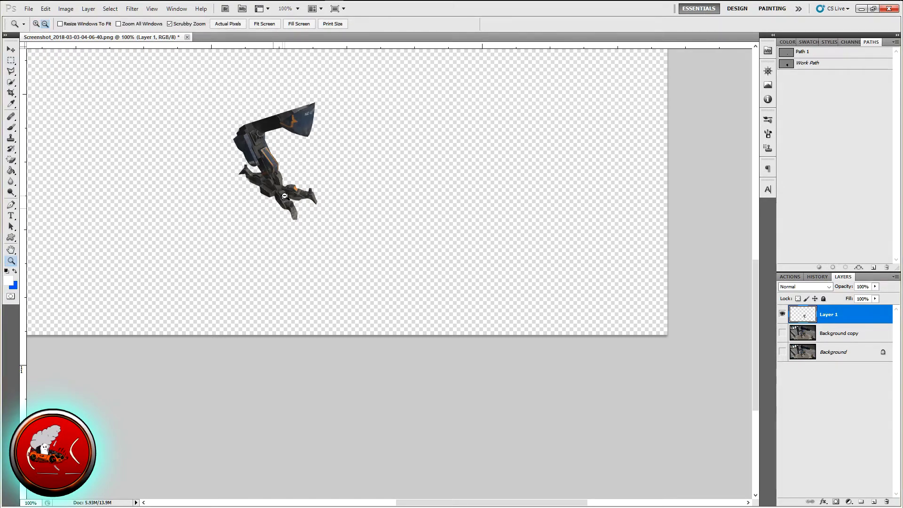
drag(286, 198, 286, 199)
drag(9, 55, 9, 68)
click(10, 61)
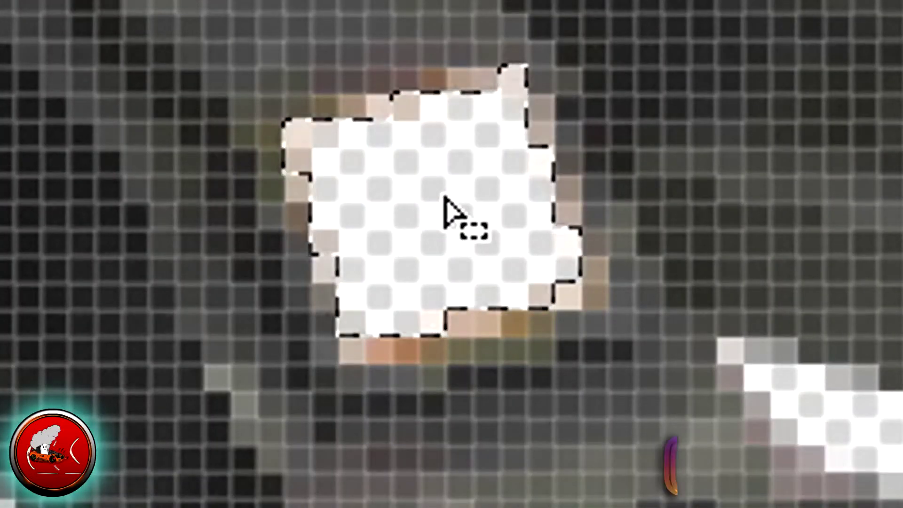
right_click(446, 200)
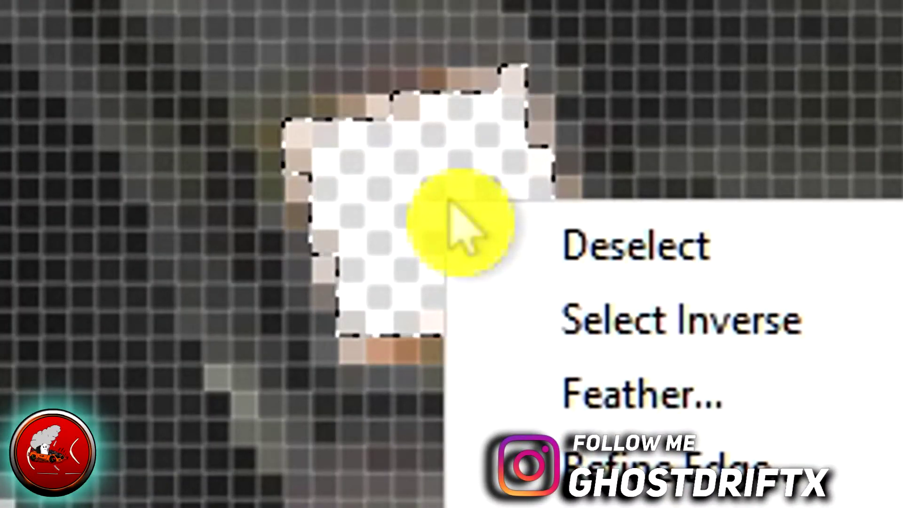
click(553, 264)
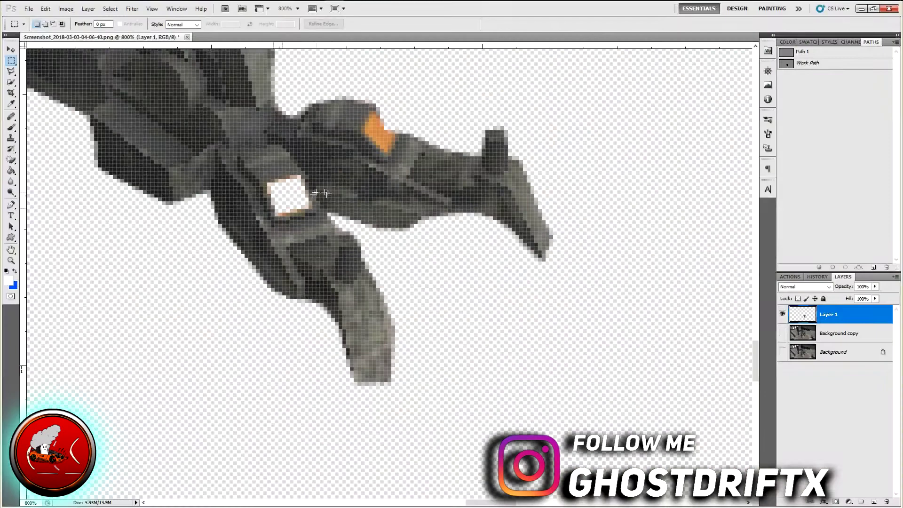
Hide Layer 1 and compare the square outline in Path 1 with the leg outline in Work Path
click(823, 52)
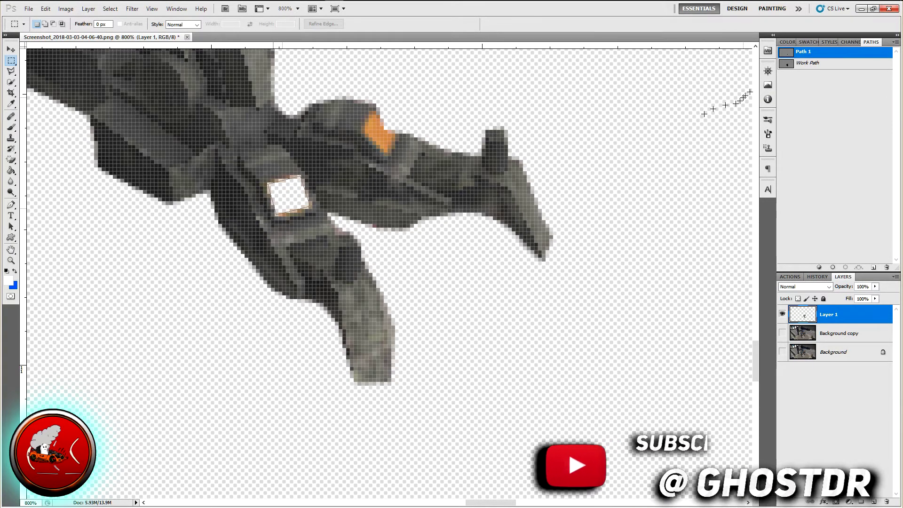
click(825, 64)
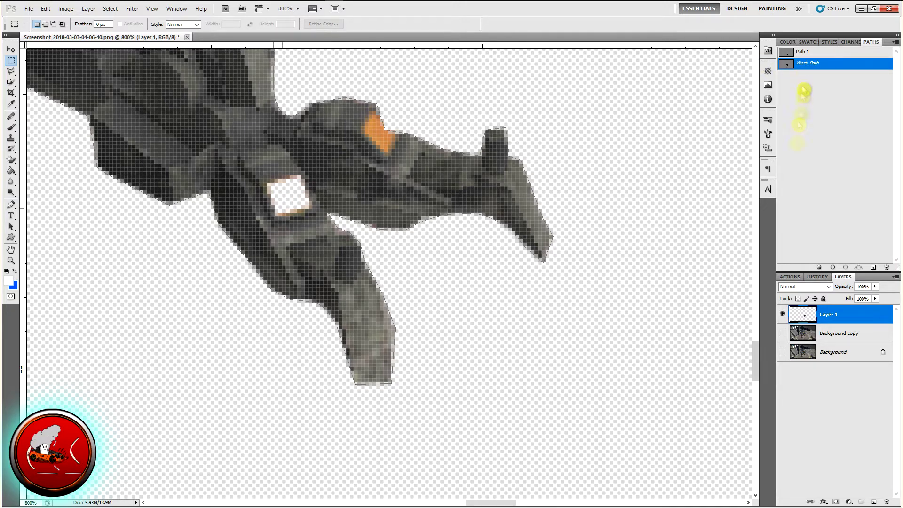
click(783, 314)
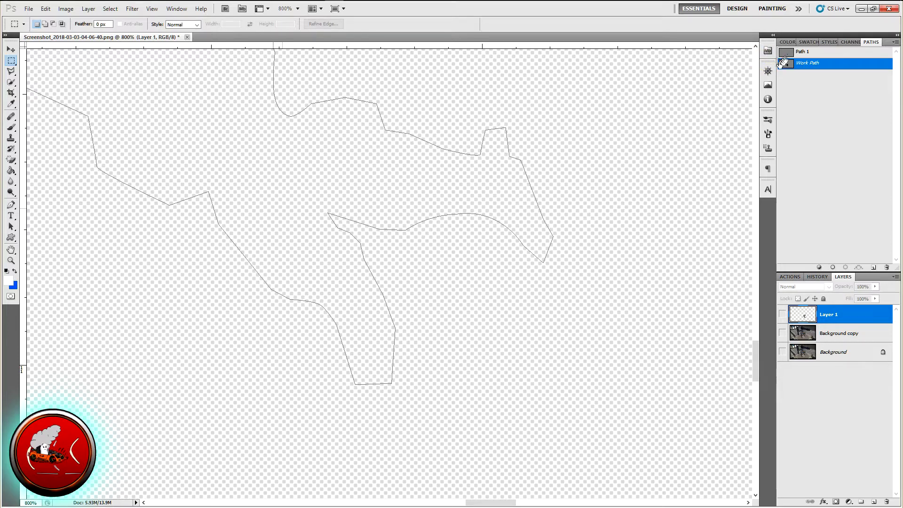
click(809, 53)
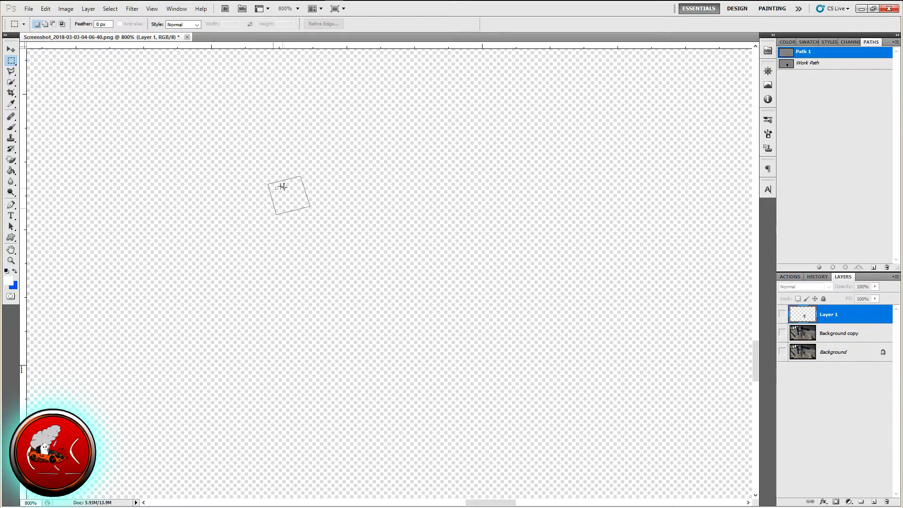
click(11, 49)
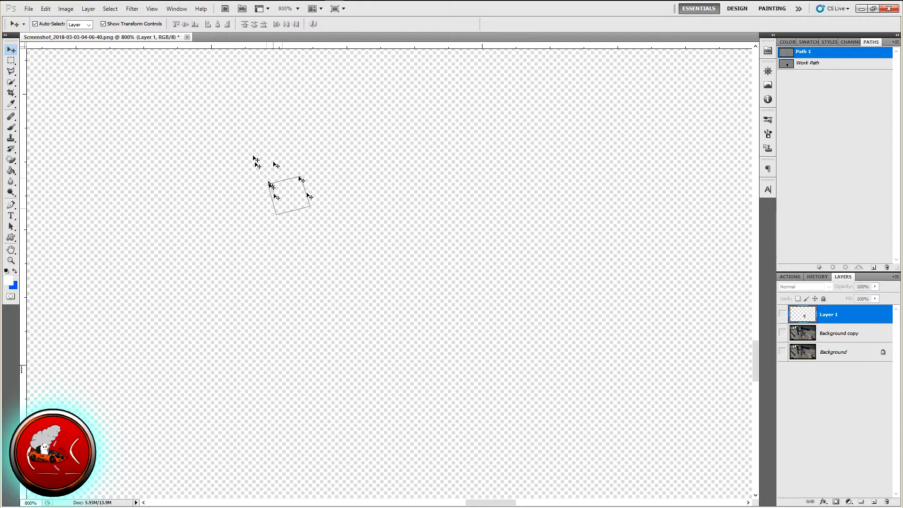
click(810, 63)
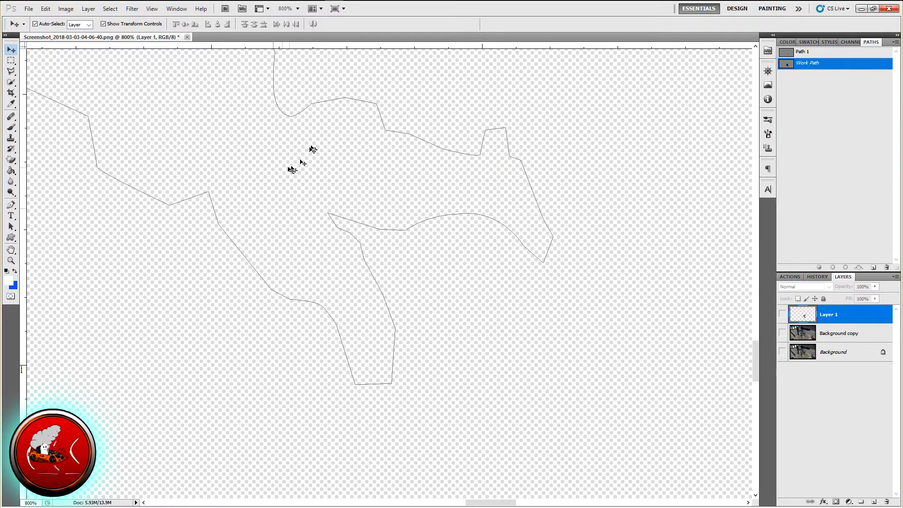
Examine the complete leg outline stored in Work Path
key(z)
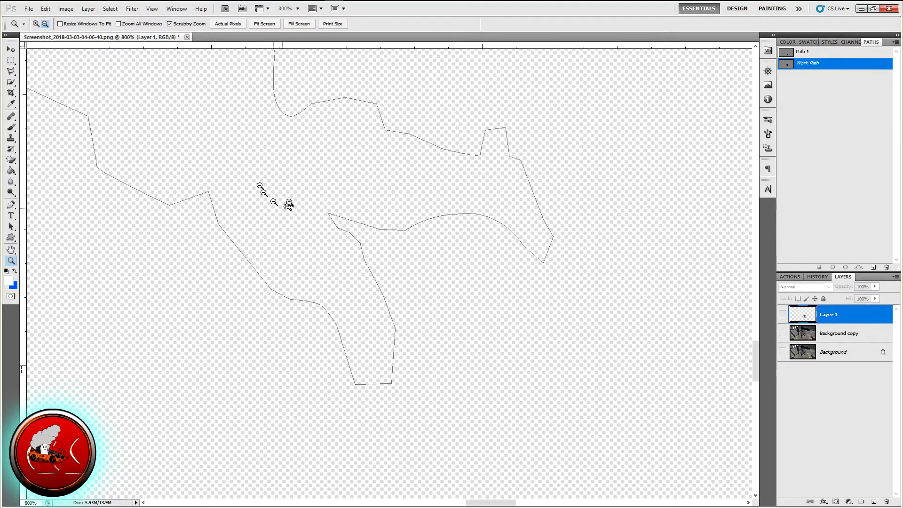
alt+click(289, 193)
alt+click(274, 151)
alt+click(275, 151)
alt+click(275, 152)
alt+click(272, 152)
alt+click(272, 149)
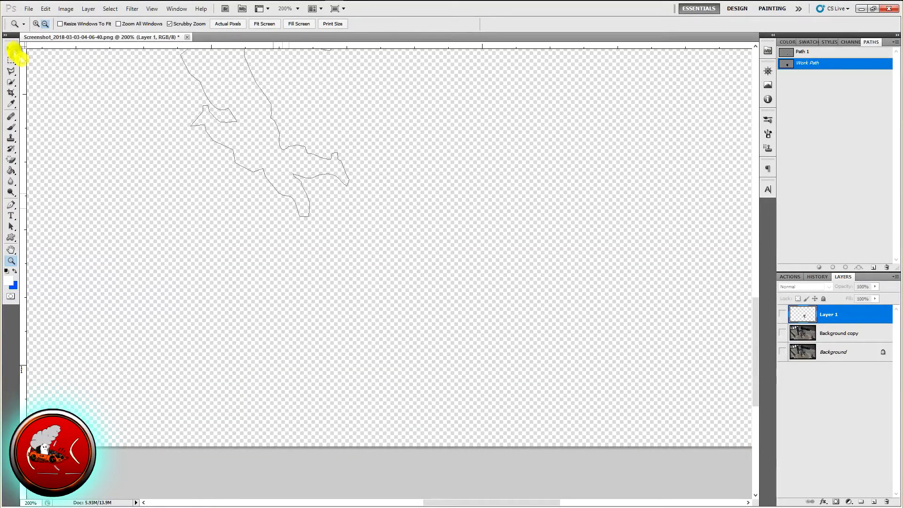
key(h)
drag(198, 132, 379, 276)
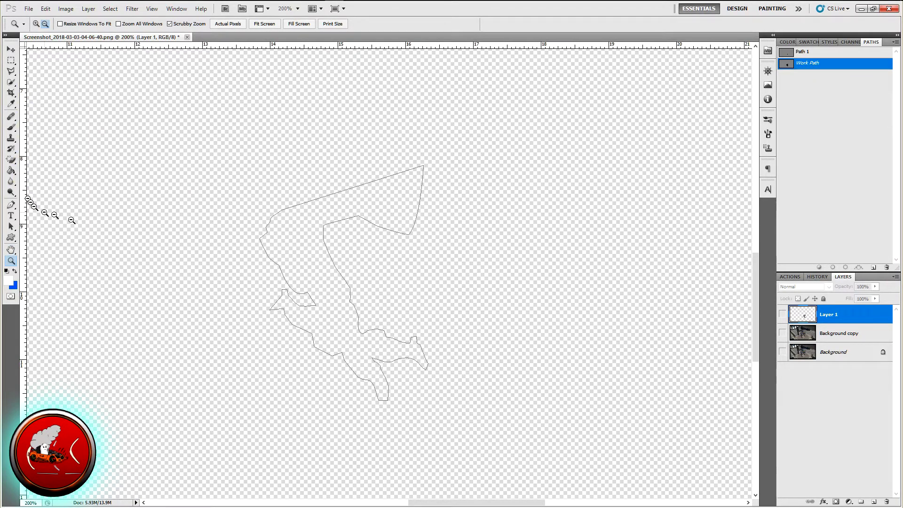
Review the Make Selection and Define Custom Shape dialogs for the leg path without applying either
key(p)
right_click(306, 238)
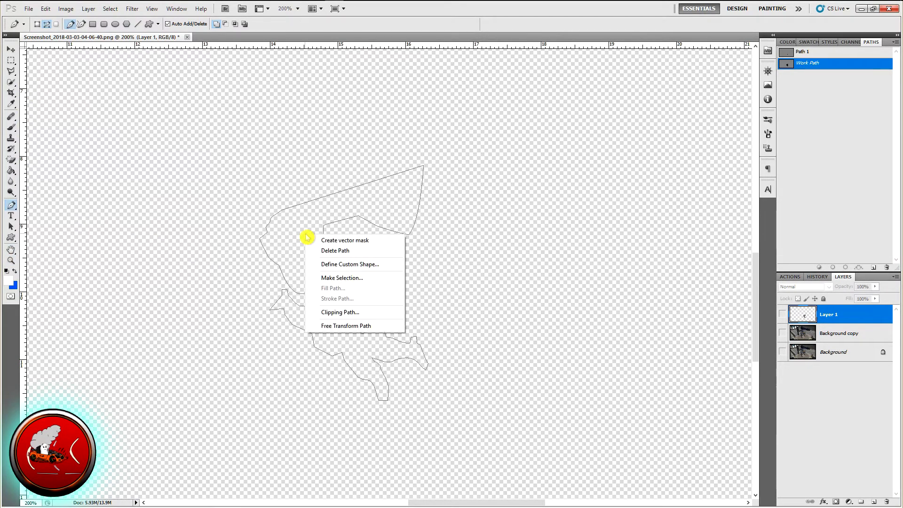
click(356, 277)
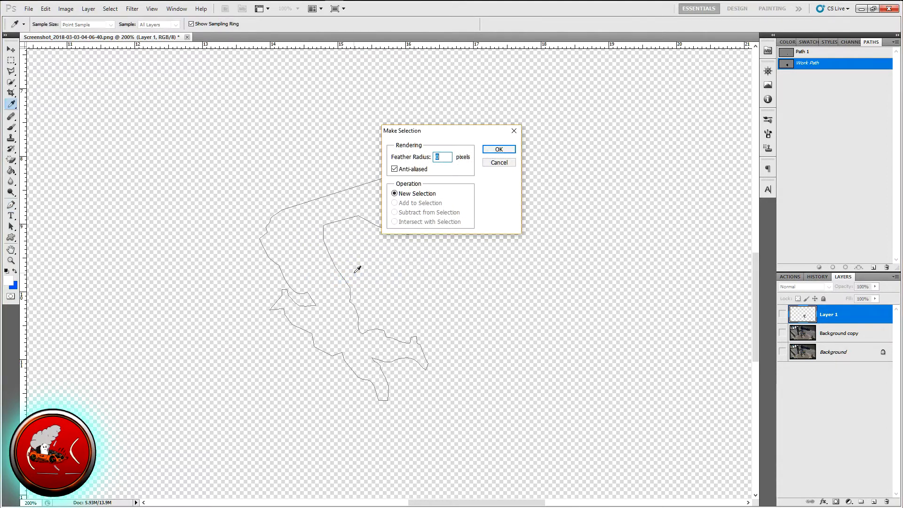
click(498, 149)
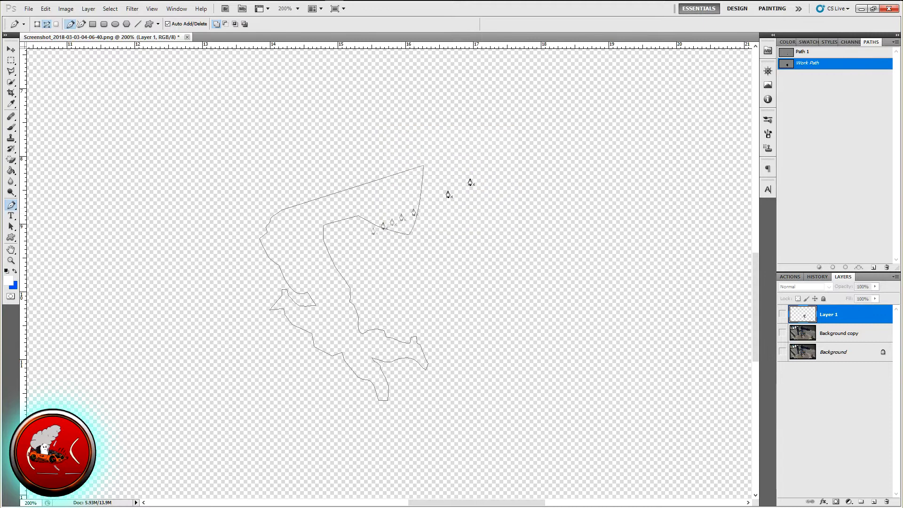
right_click(300, 249)
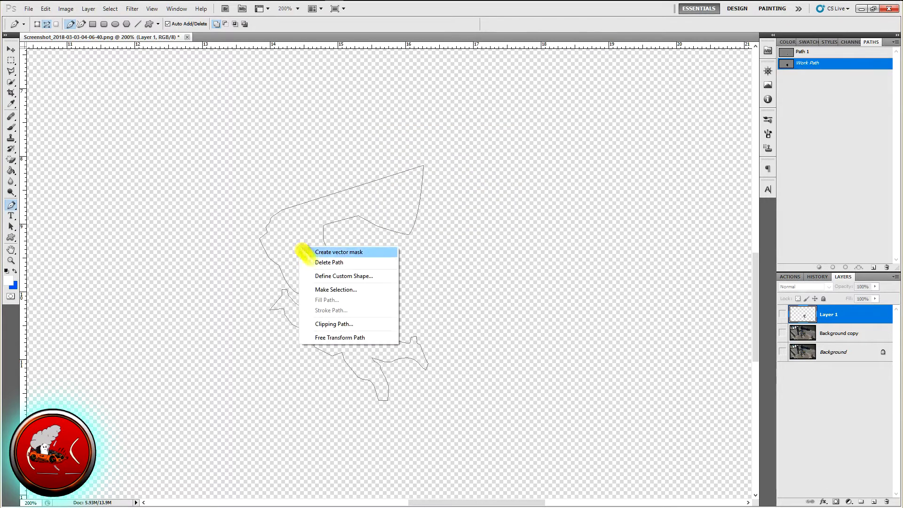
click(377, 278)
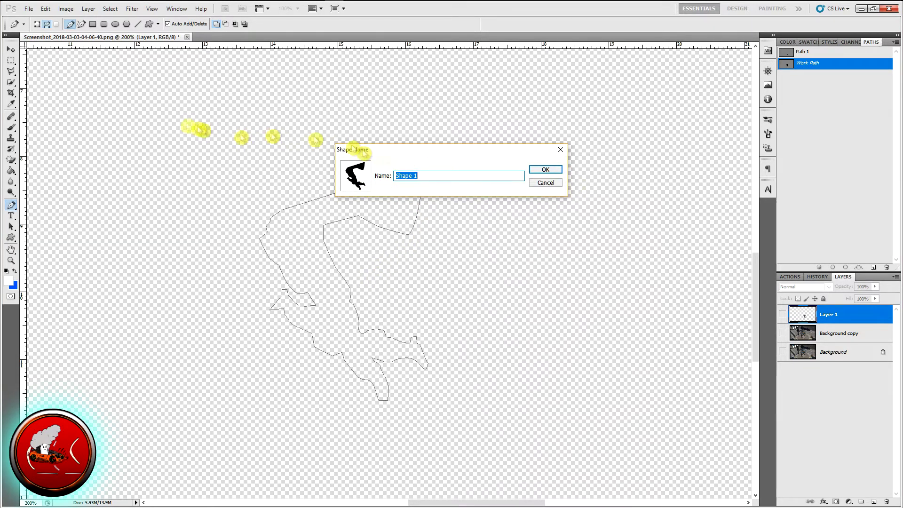
click(549, 184)
Set the Custom Shape Tool to the solid notched arrowhead and try to draw it on hidden Layer 1
click(158, 25)
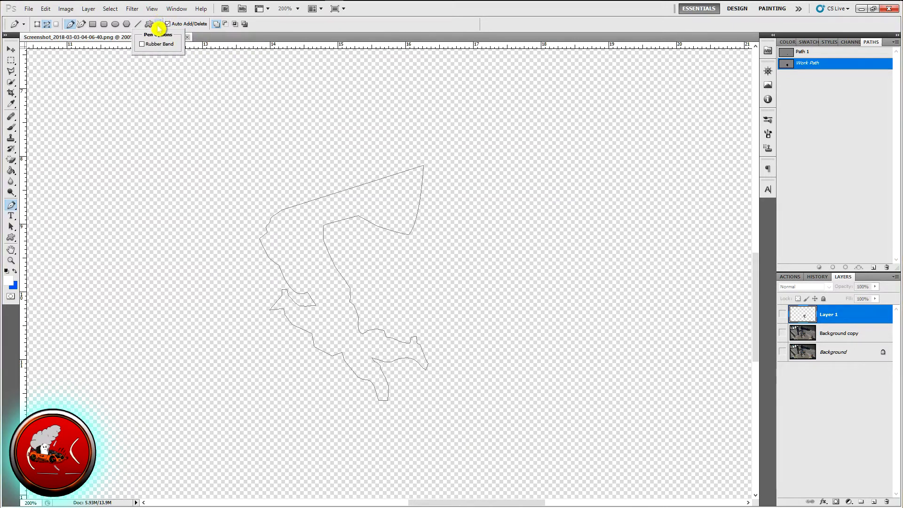
click(151, 24)
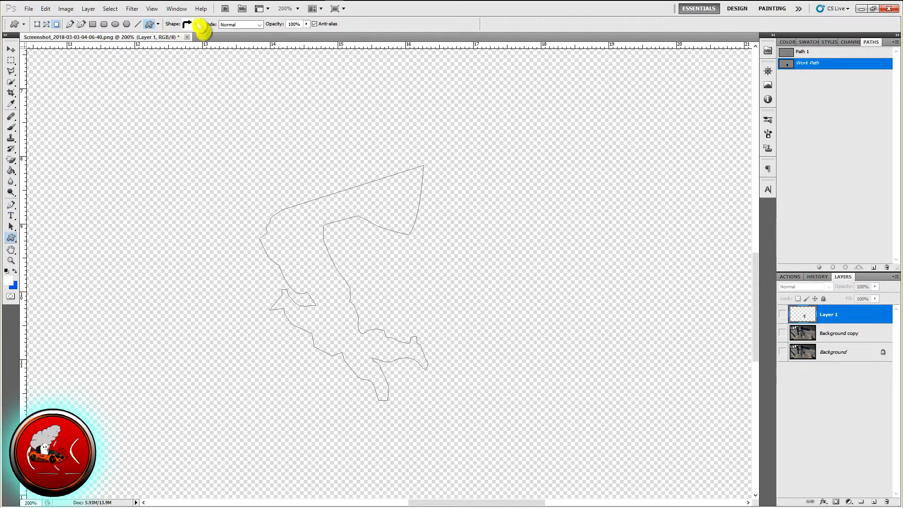
click(196, 25)
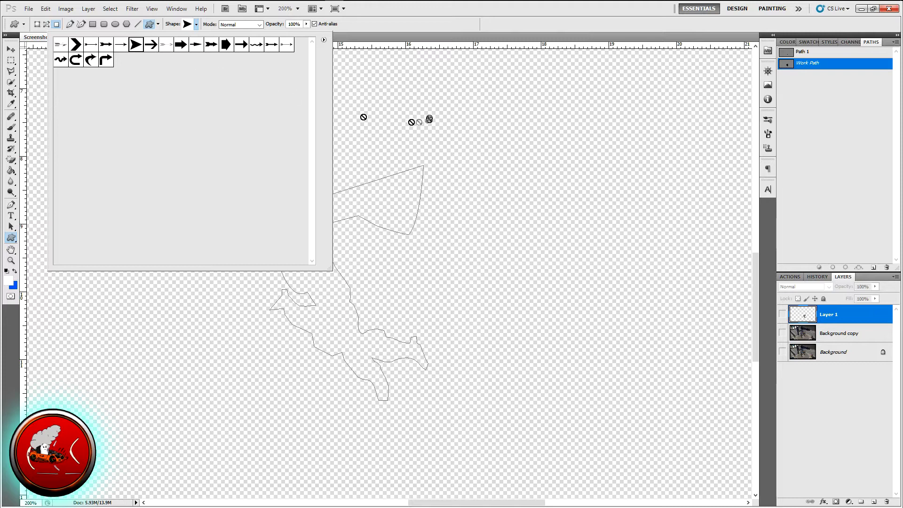
click(429, 117)
click(452, 195)
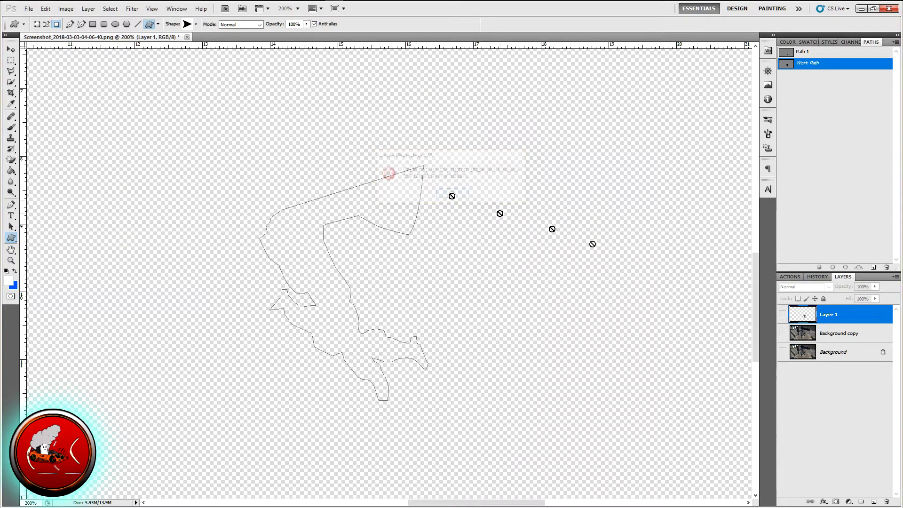
Create a new layer and draw a white filled arrowhead on it beside the upper part of the leg outline
click(872, 502)
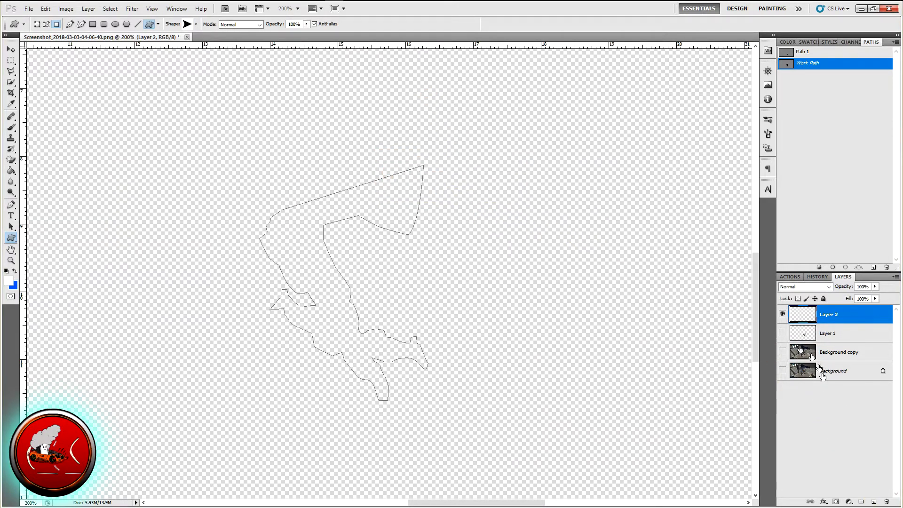
drag(277, 160, 304, 228)
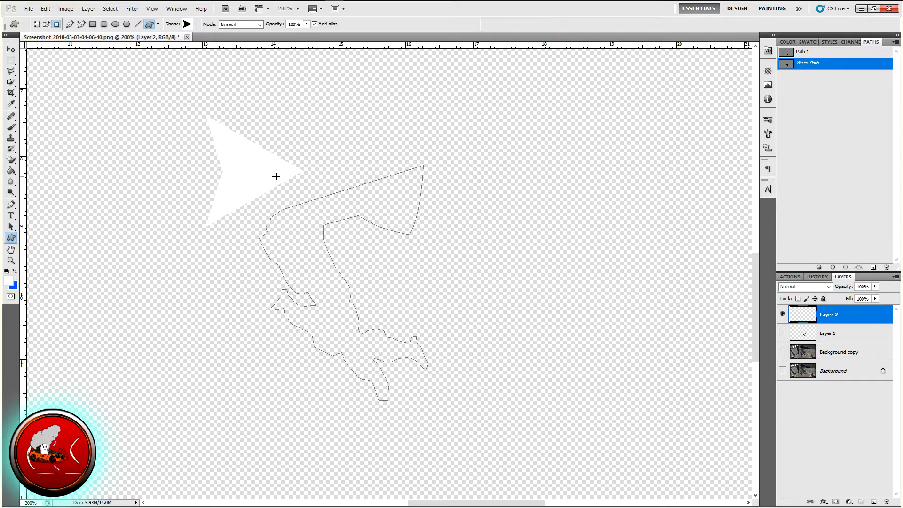
click(11, 49)
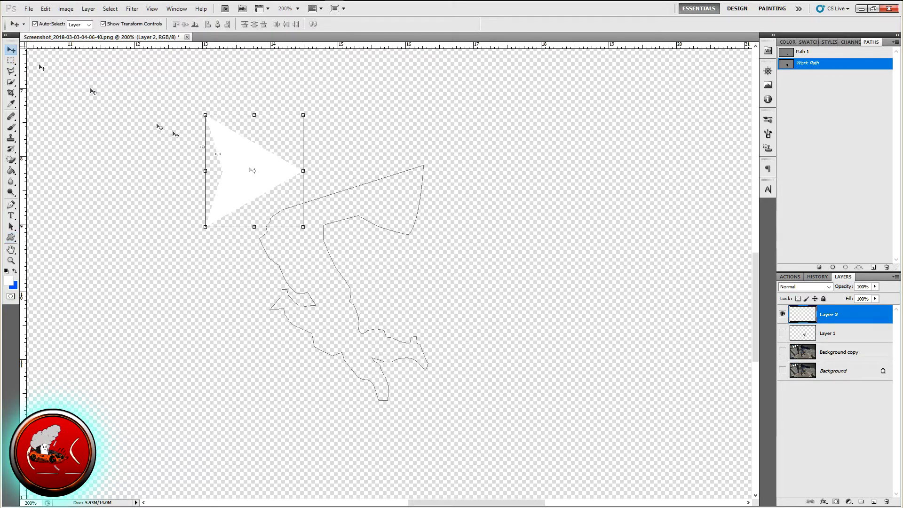
click(342, 194)
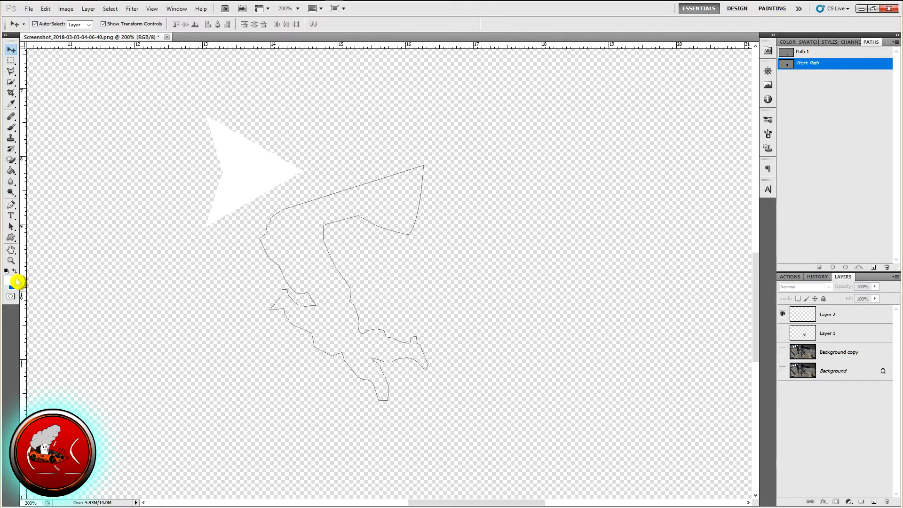
click(842, 314)
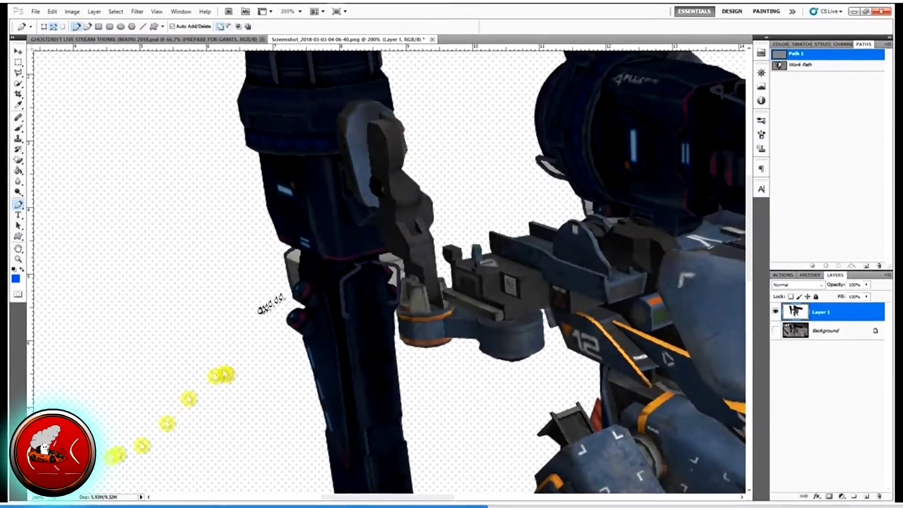
Trace the leftover background patches inside the brackets on both sides of the hanging cannon's joint with the Pen tool in Path 1
key(h)
drag(262, 292, 197, 220)
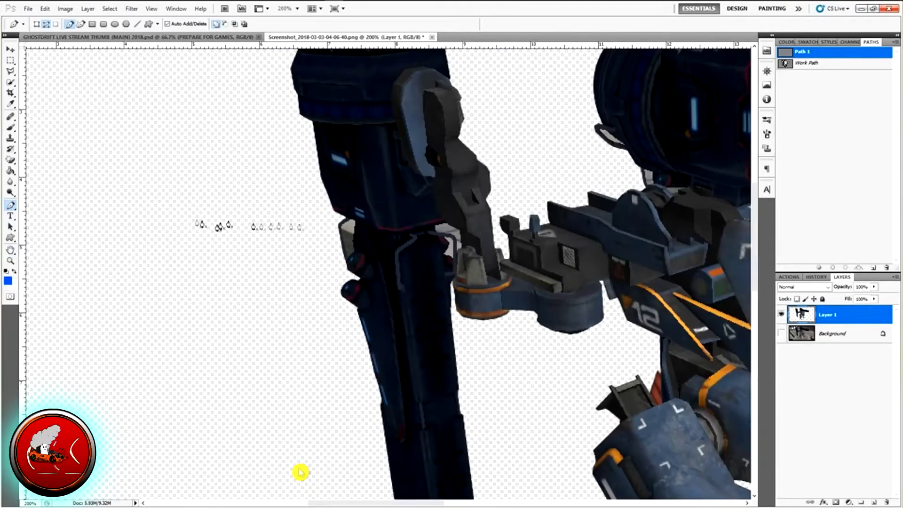
key(z)
click(351, 235)
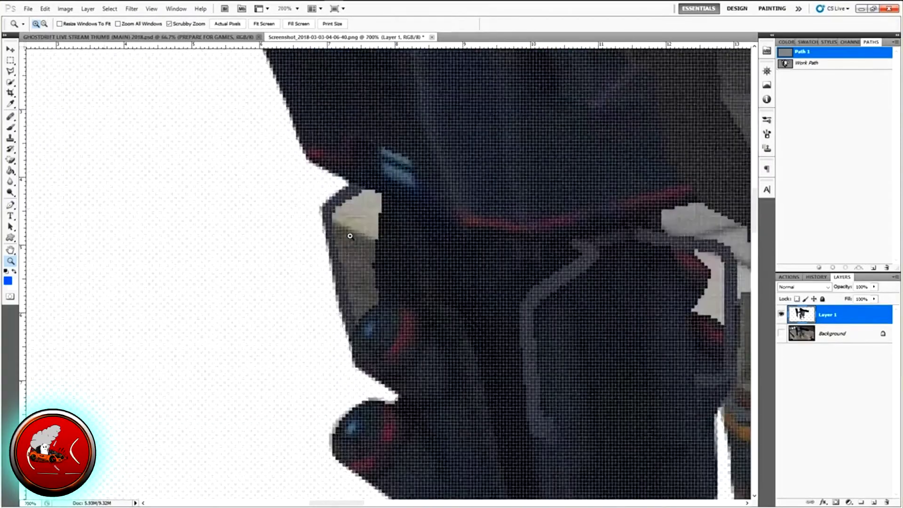
alt+click(325, 206)
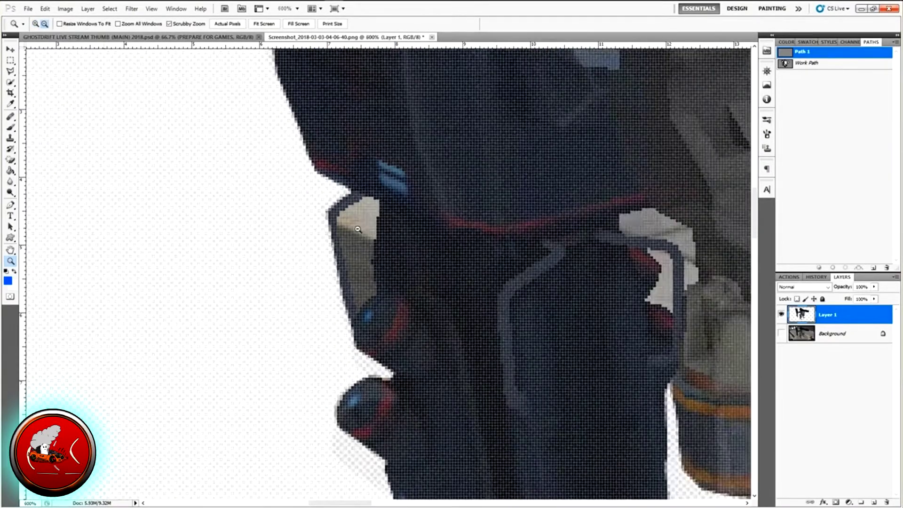
key(p)
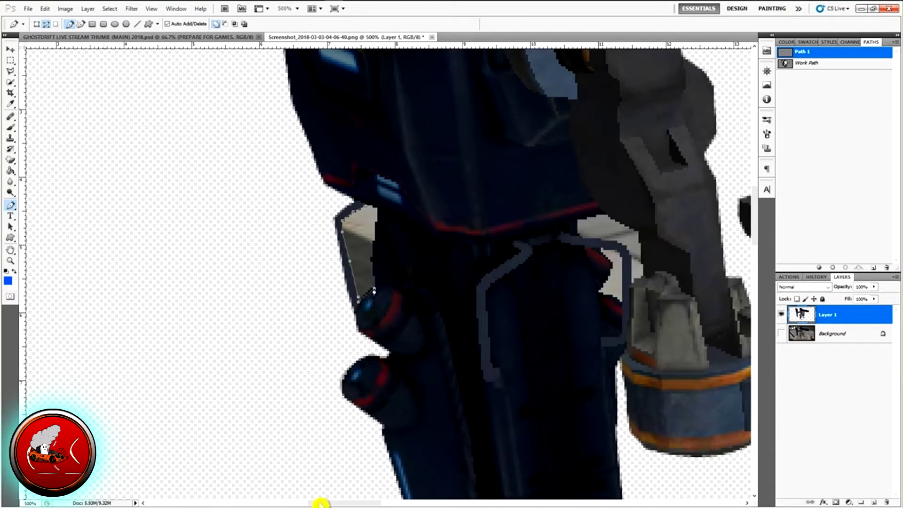
key(alt+e)
key(Return)
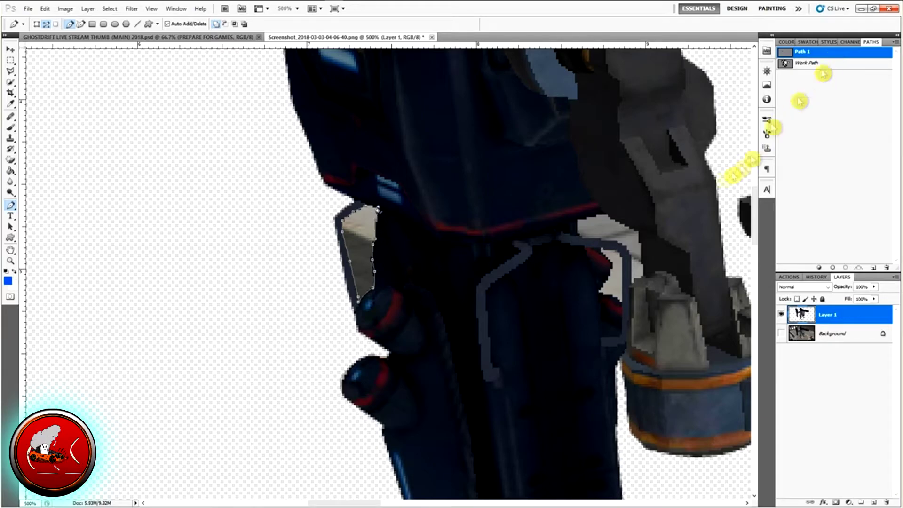
click(577, 225)
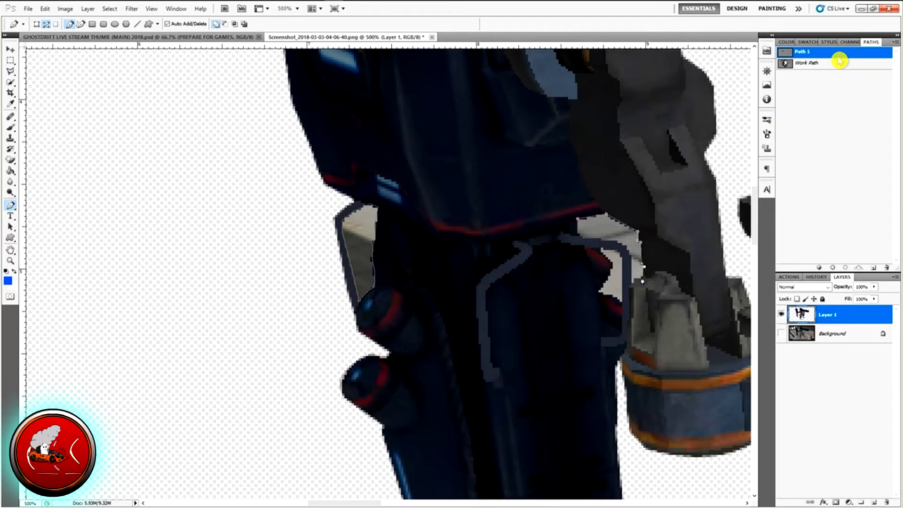
click(823, 60)
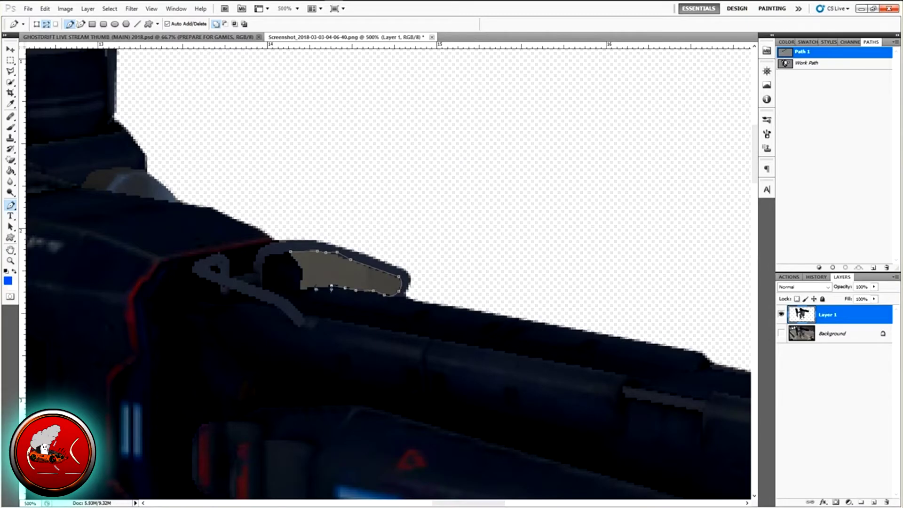
Add outlines to Path 1 around the background patches in the long cannon's upper bracket and between the blue hull and its orange-edged fin
key(h)
drag(343, 280, 425, 207)
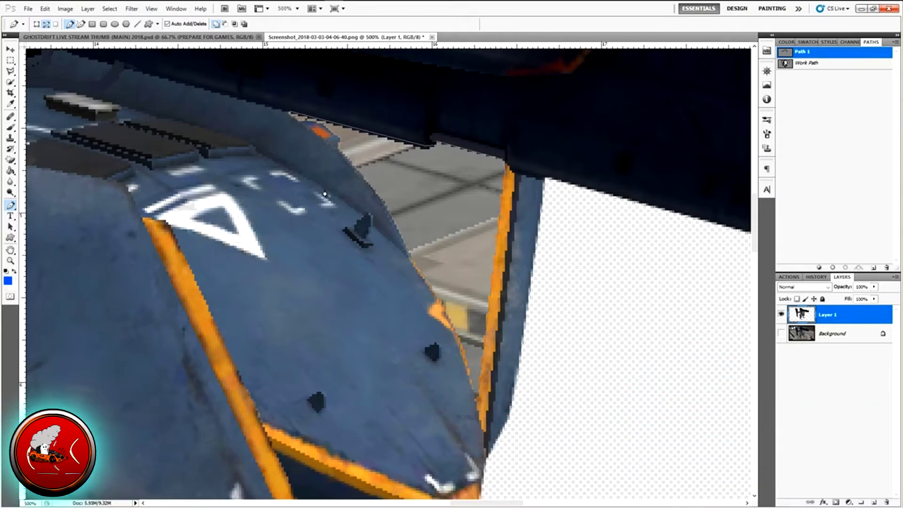
key(h)
drag(337, 194, 397, 338)
Convert the traced Path 1 outlines into a selection and clear the enclosed background from Layer 1
key(z)
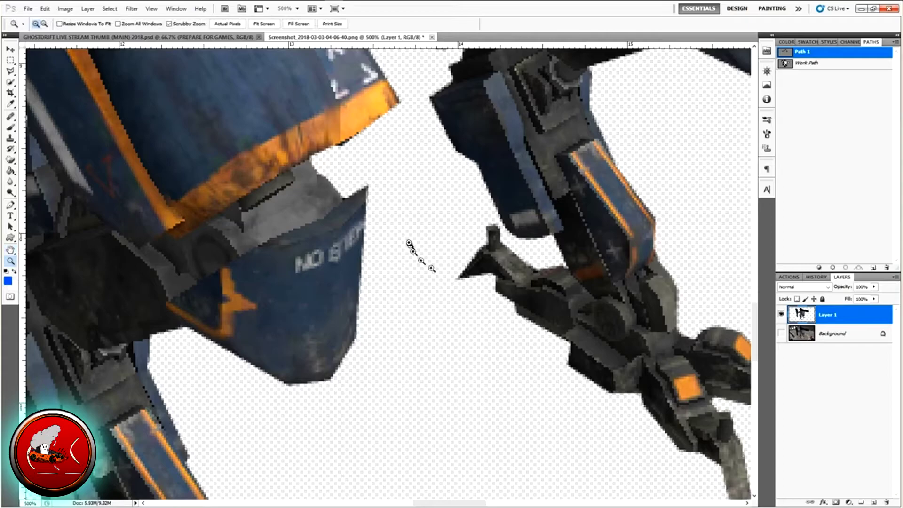
alt+click(409, 241)
drag(398, 244, 450, 212)
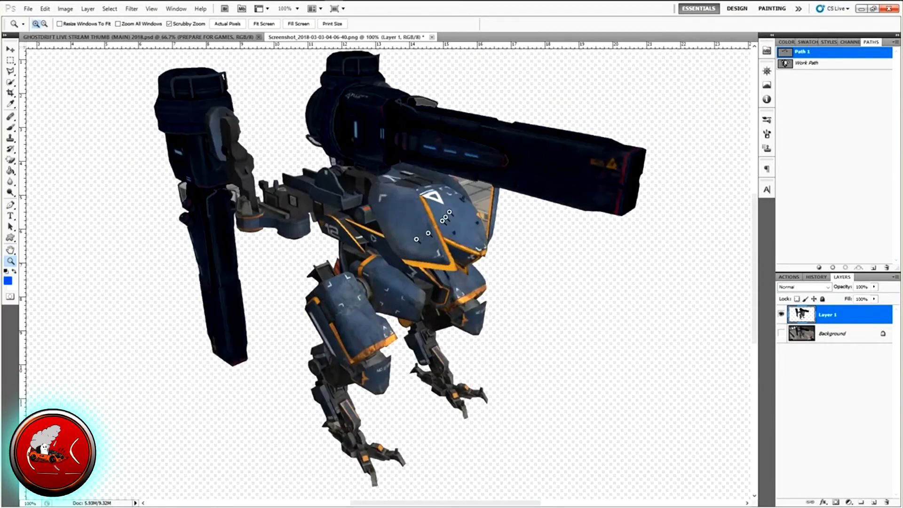
key(i)
right_click(483, 190)
click(508, 203)
click(498, 149)
key(p)
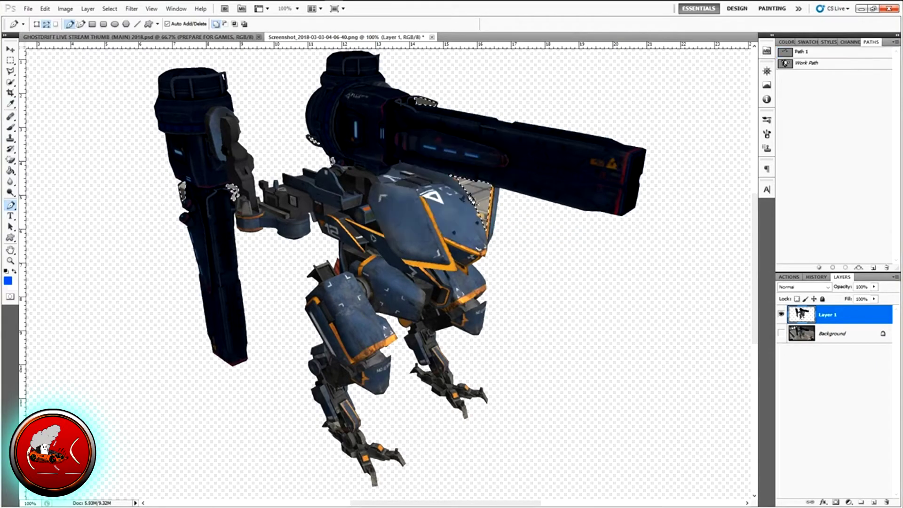
click(45, 8)
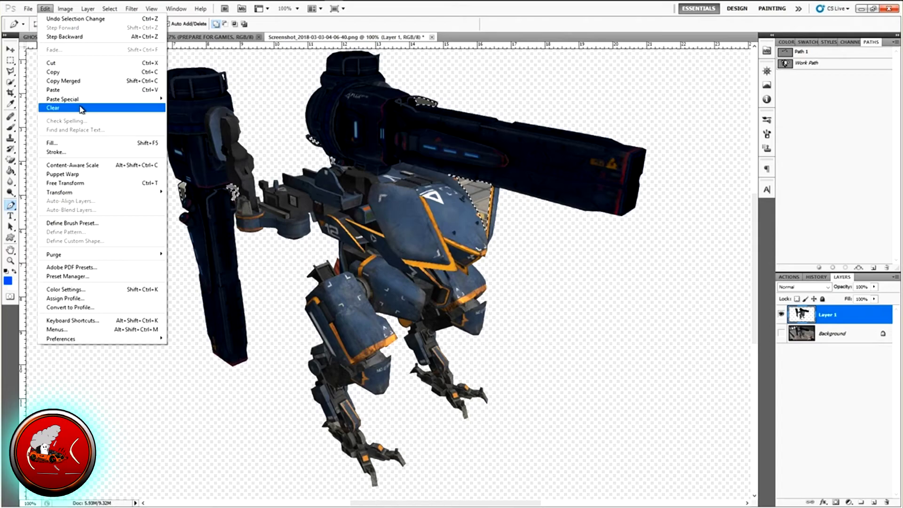
click(54, 107)
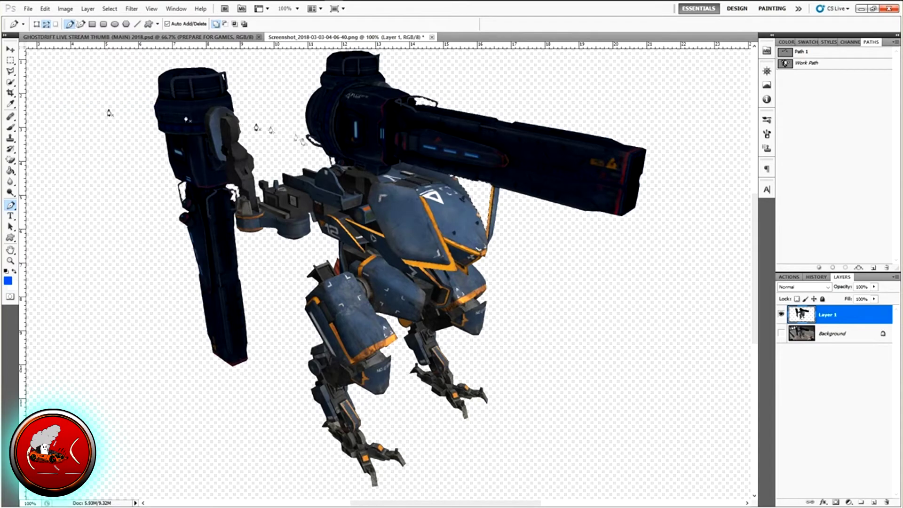
Inspect the cleared gap between the hull and the fin, and deselect the cleared areas
click(10, 60)
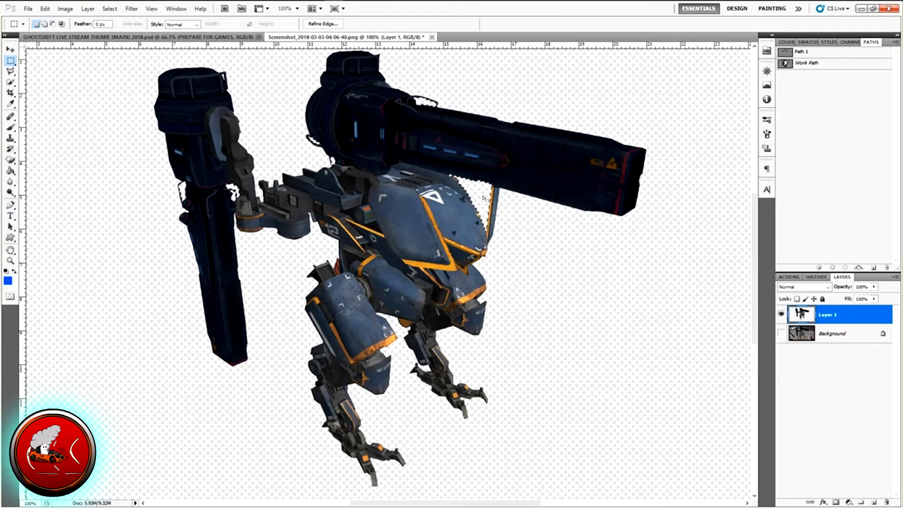
key(z)
click(488, 201)
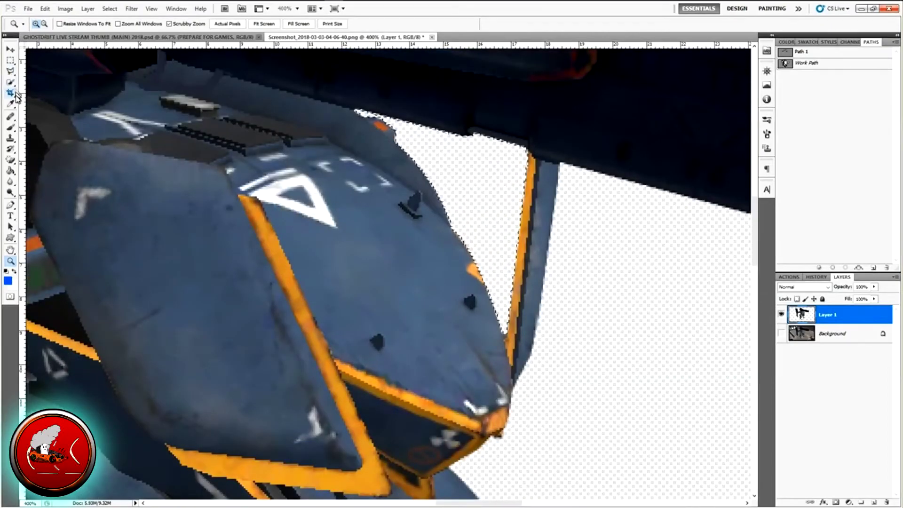
click(10, 60)
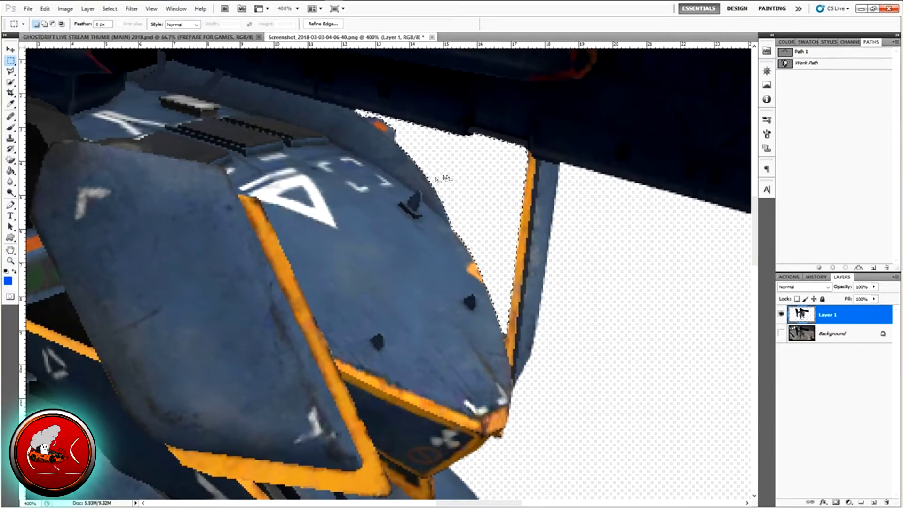
click(491, 454)
right_click(483, 155)
click(495, 158)
key(z)
alt+click(342, 218)
alt+click(341, 218)
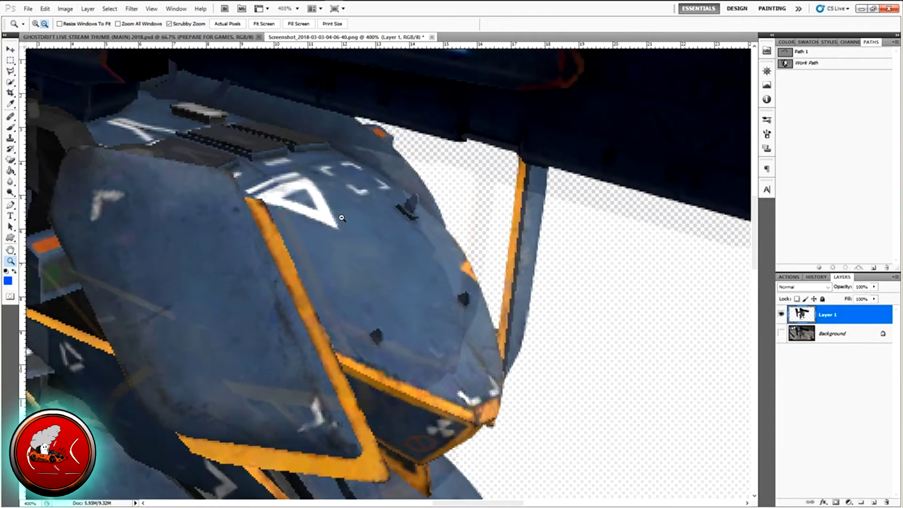
alt+click(342, 218)
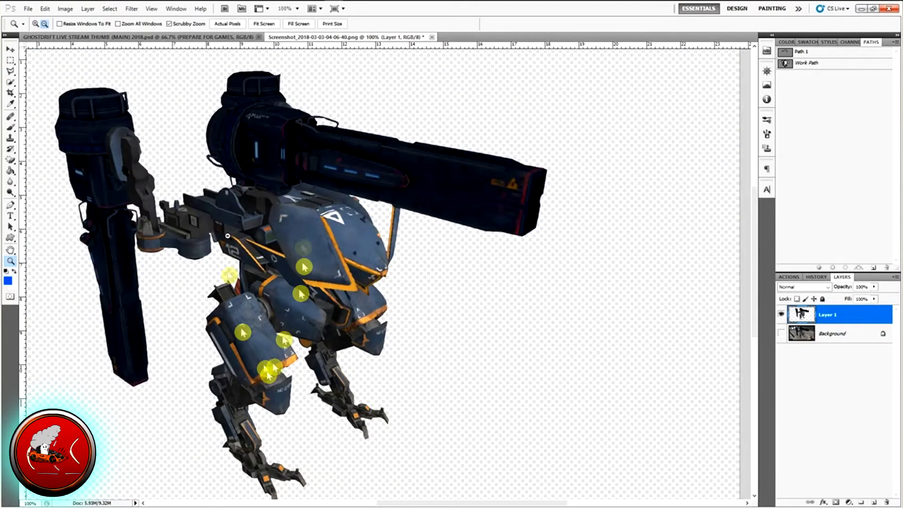
alt+click(228, 235)
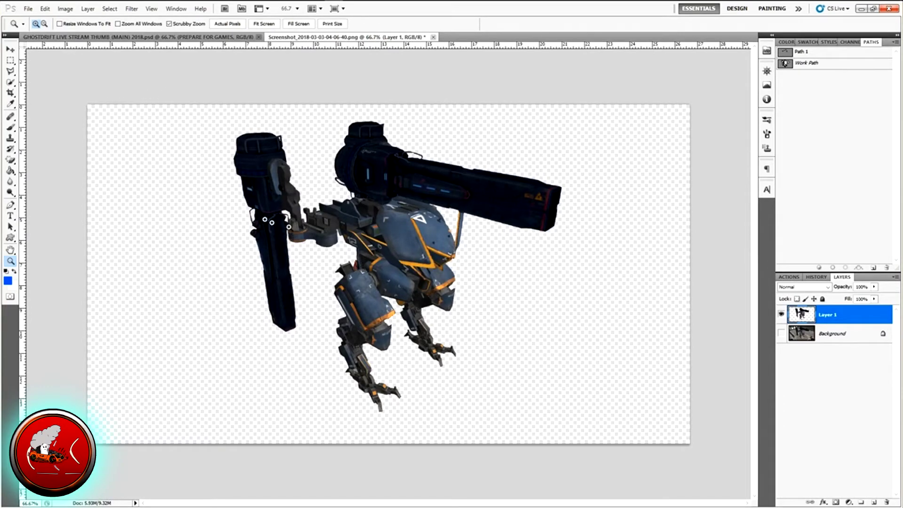
Start saving the cutout under a new name as a PNG file called "new FALCON robot"
click(28, 9)
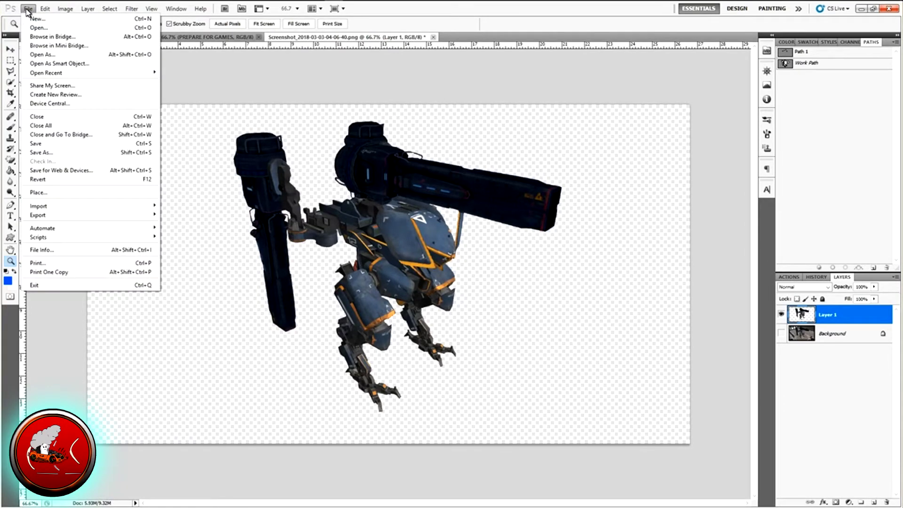
click(47, 148)
click(485, 351)
click(467, 445)
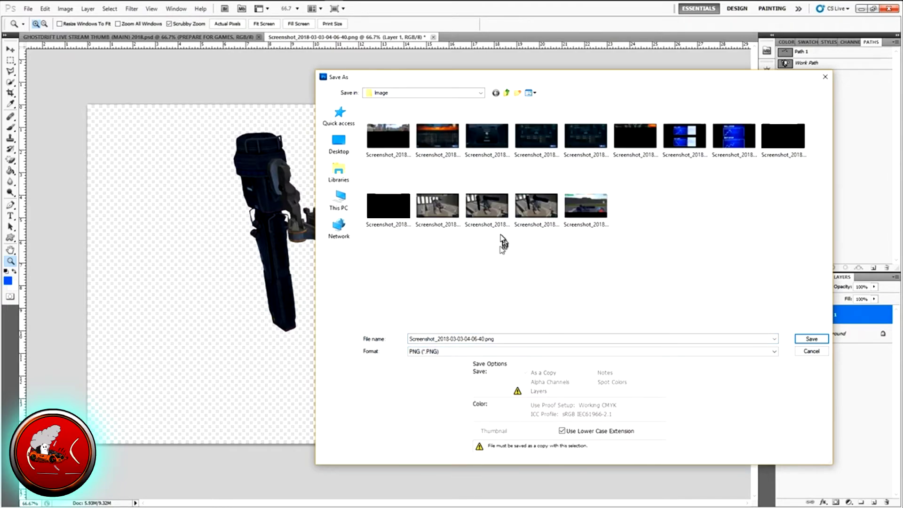
click(502, 337)
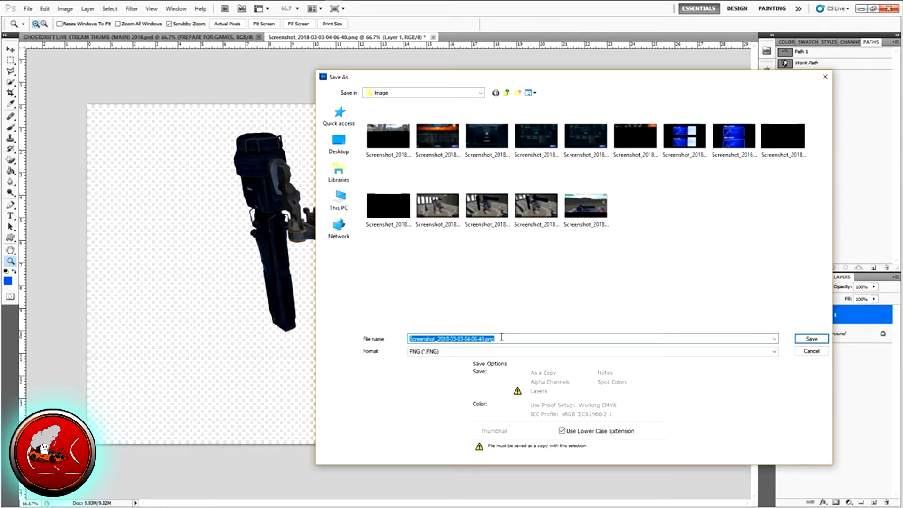
key(BackSpace)
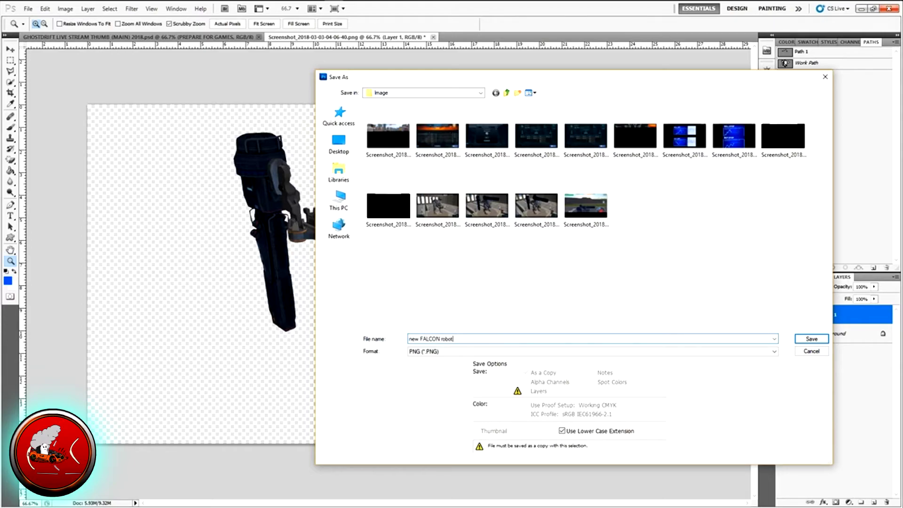
Save the PNG in the WR_robotsrenders folder under War Robot in Documents
click(509, 93)
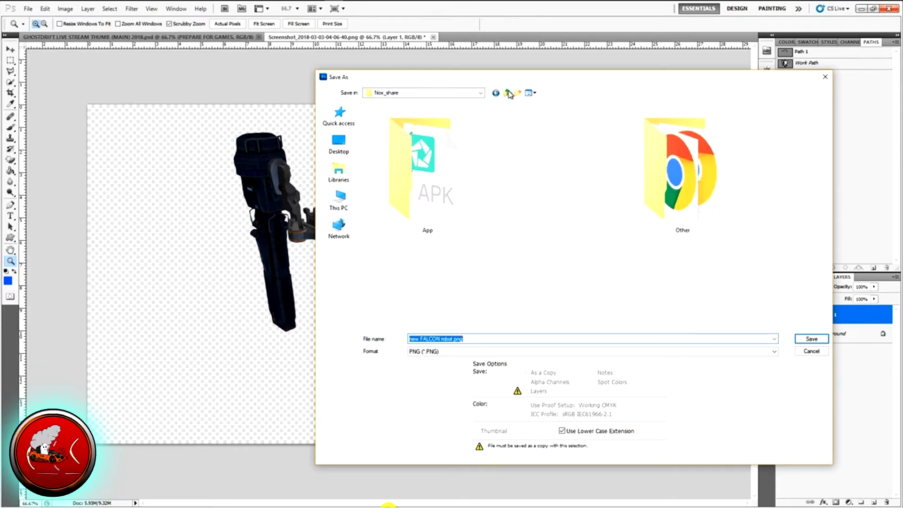
click(340, 200)
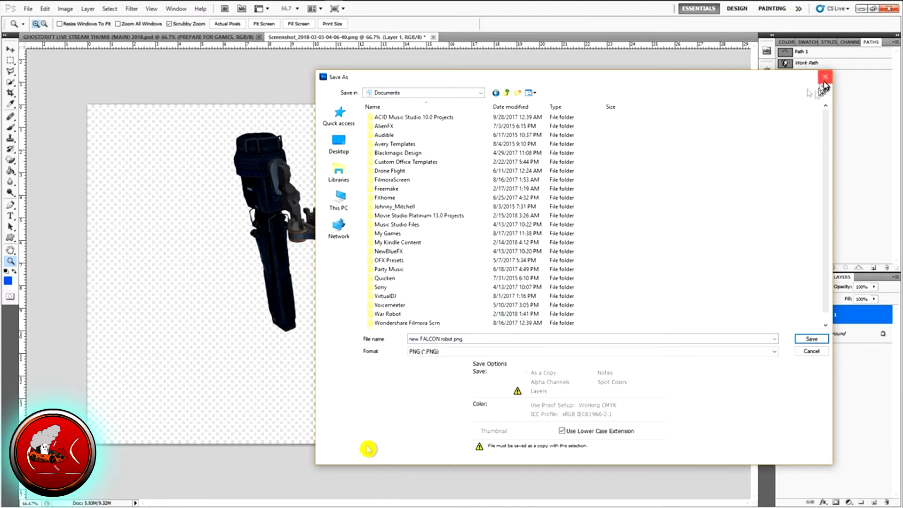
double_click(414, 313)
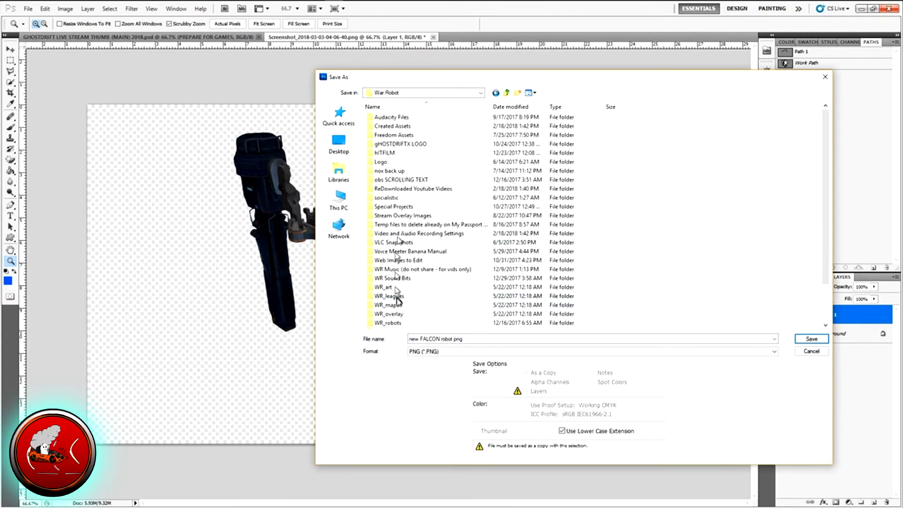
double_click(416, 304)
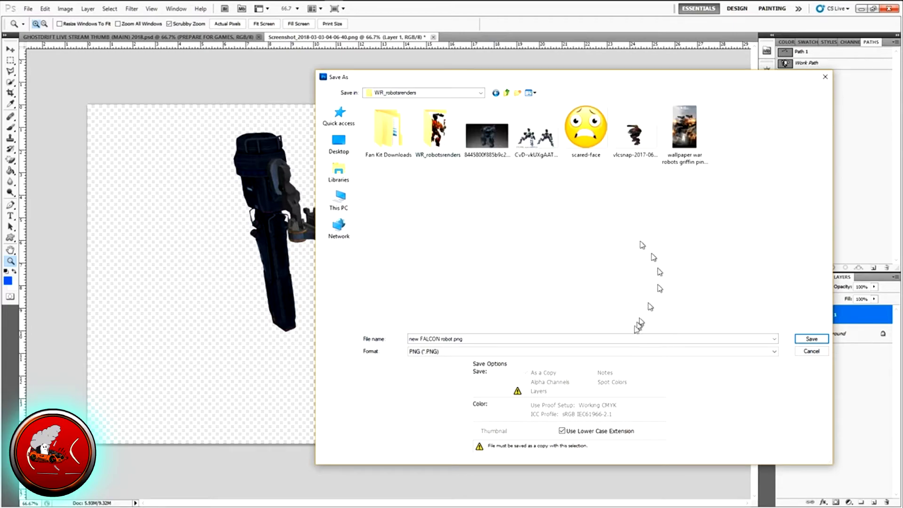
click(812, 338)
click(280, 123)
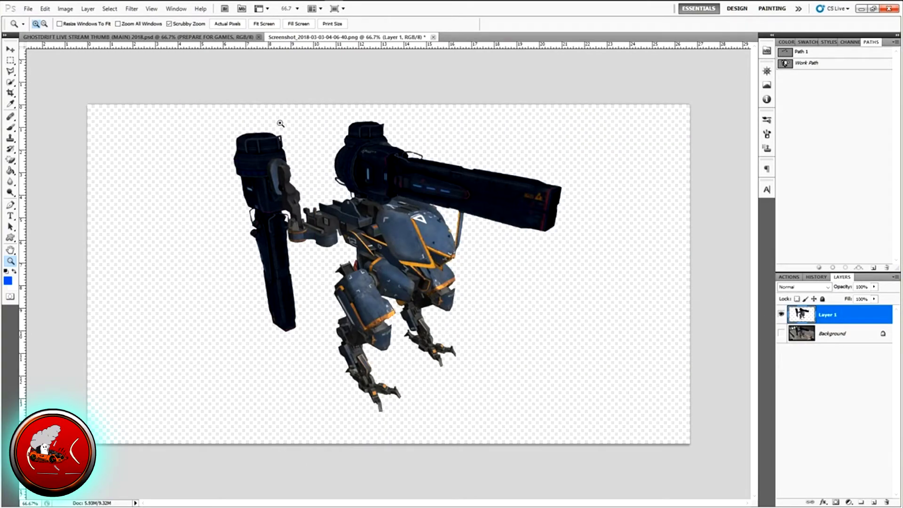
Close the hangar screenshot, open new FALCON robot.png and place the robot in the live stream thumbnail document
click(433, 36)
click(452, 196)
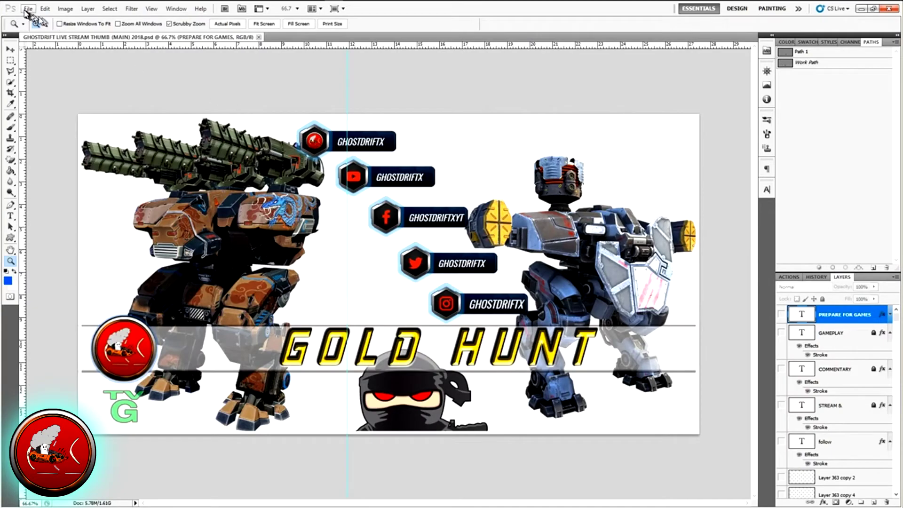
click(28, 9)
click(47, 27)
click(687, 137)
click(804, 350)
key(v)
drag(447, 254, 390, 267)
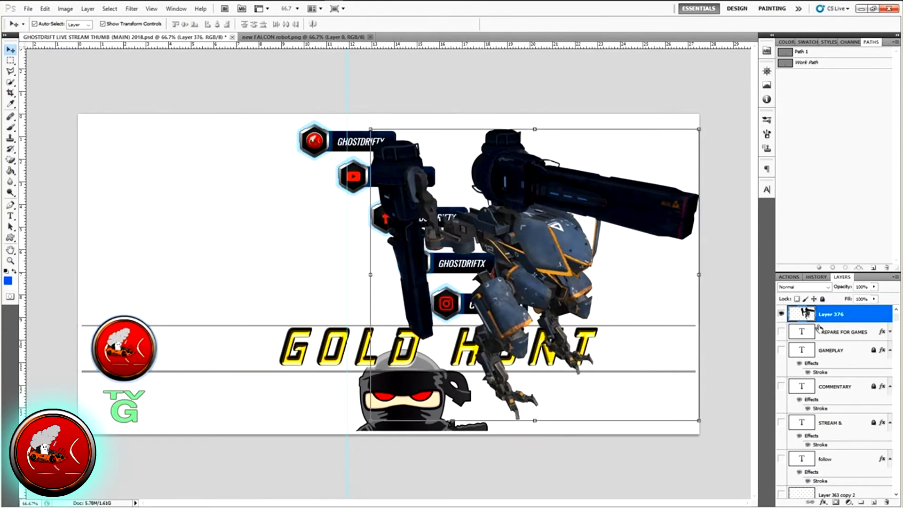
Place the robot layer directly below Layer 119 in the layer stack and move the robot to the left half of the thumbnail
drag(831, 315, 830, 376)
drag(539, 212, 258, 223)
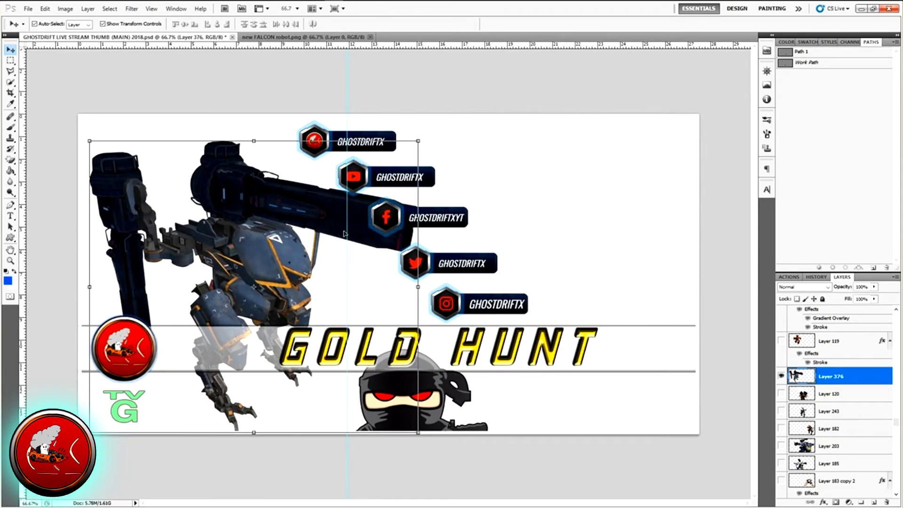
click(570, 229)
Scale the robot proportionally to 105.77% and fit it against the left side of the thumbnail
click(126, 151)
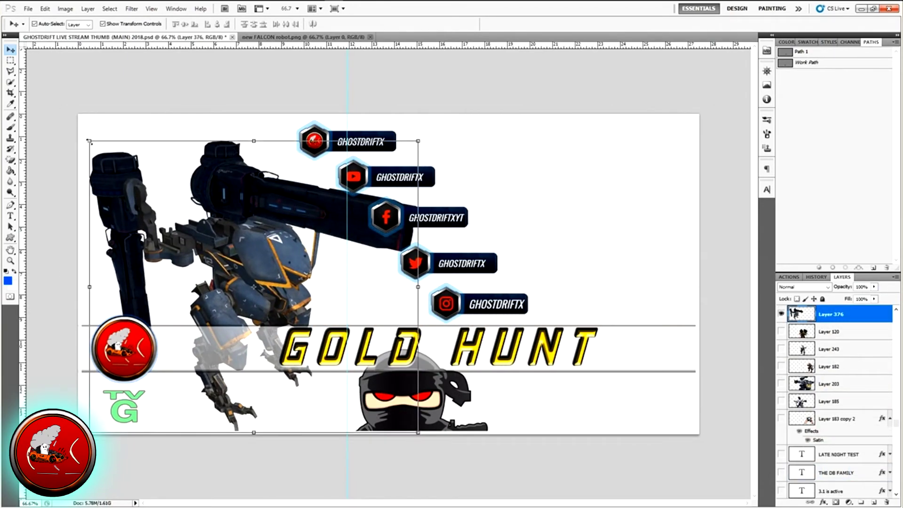
drag(90, 142, 134, 180)
drag(271, 260, 248, 232)
drag(106, 402, 69, 433)
drag(141, 178, 204, 235)
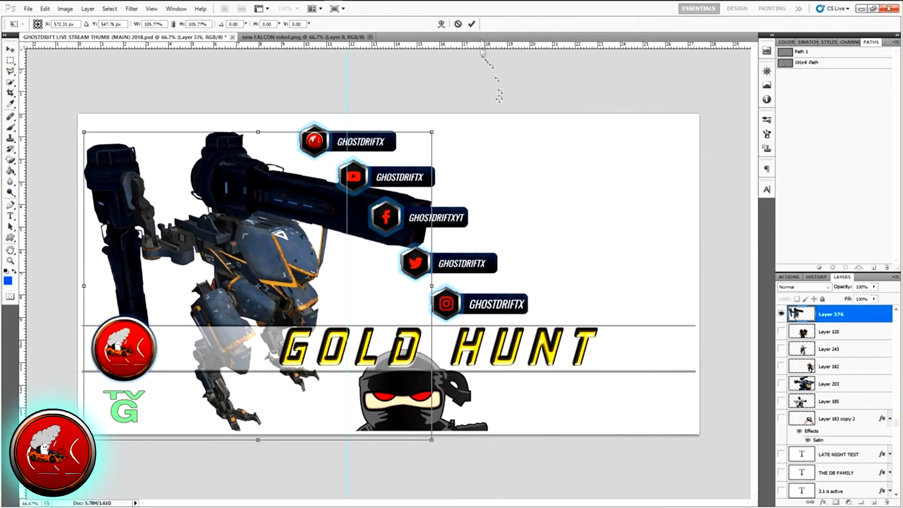
key(Return)
Try NEW FALCON ROBO in place of the GOLD HUNT title text, and replace it with FALCON WITH
click(301, 348)
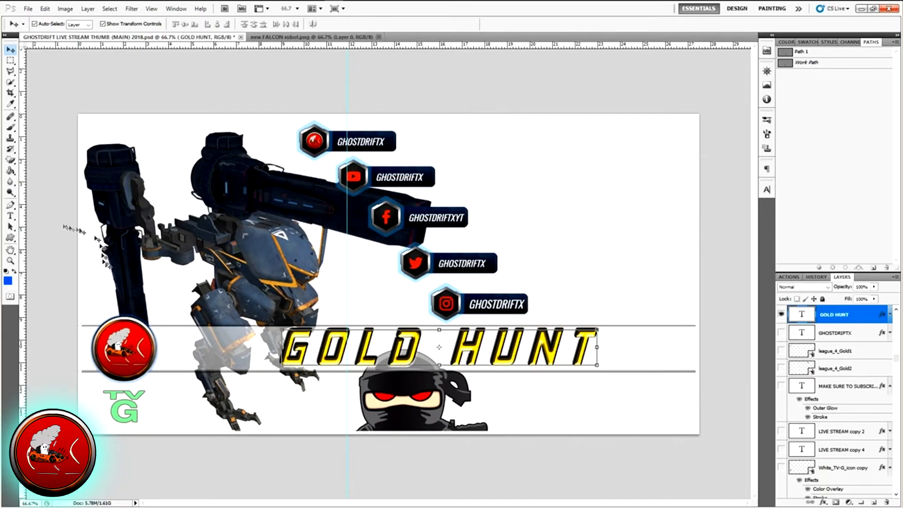
double_click(301, 348)
key(ctrl+a)
text(NEW)
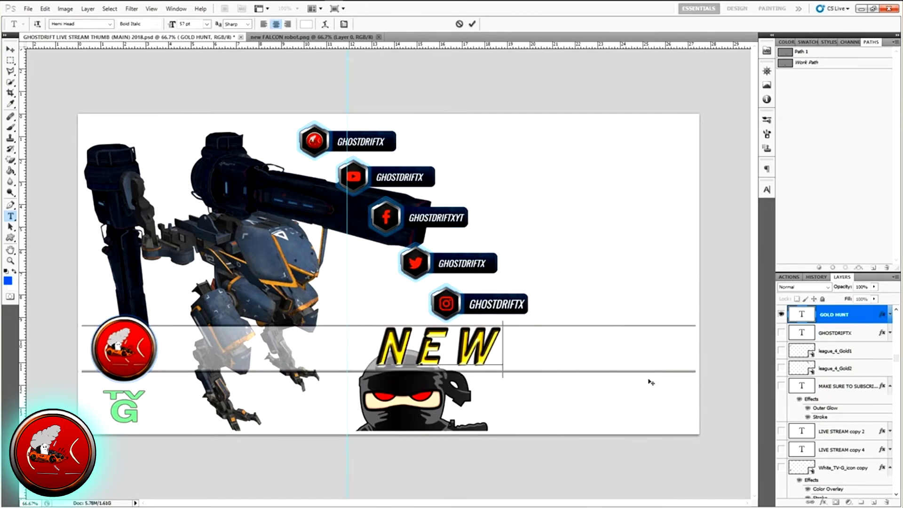
text( FALCON ROBO)
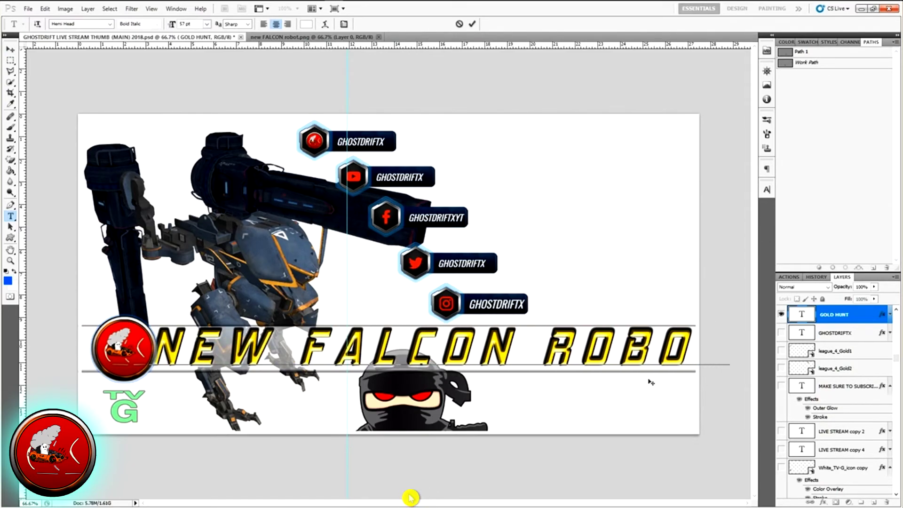
key(BackSpace)
key(BackSpace)
key(BackSpace)
key(BackSpace)
text(FALCON WITH)
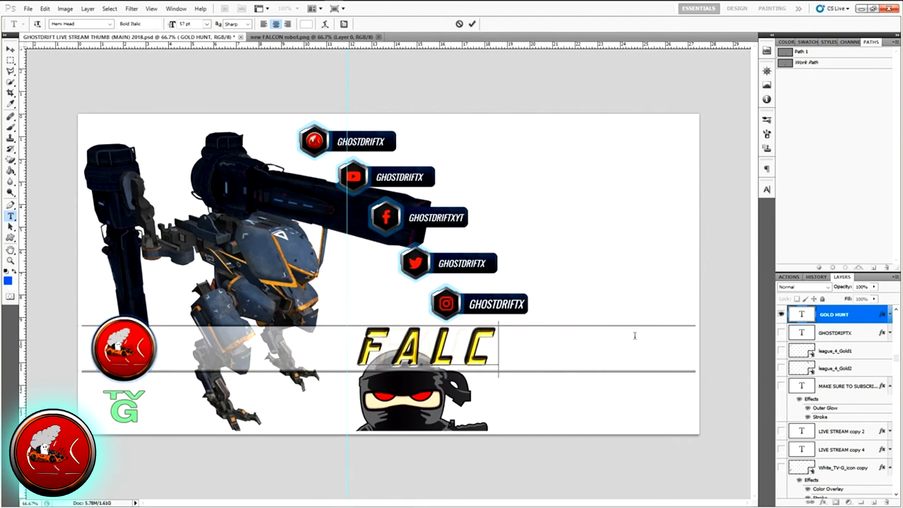